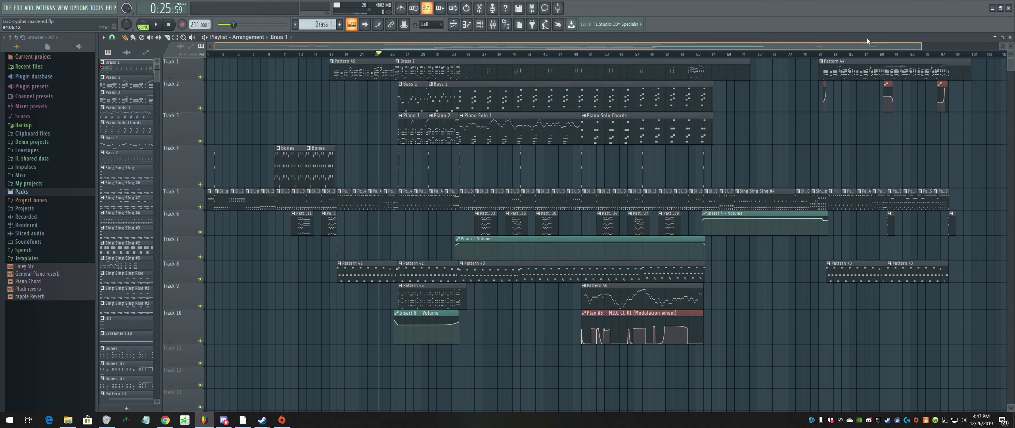
Look over the full Jazz Cypher arrangement in the playlist, from the opening bars through the piano solo section
mouse_move(917, 46)
mouse_down()
mouse_move(358, 33)
mouse_move(590, 38)
mouse_move(434, 47)
mouse_move(906, 87)
mouse_move(879, 107)
mouse_move(753, 131)
mouse_move(881, 180)
mouse_move(611, 156)
mouse_move(349, 153)
mouse_move(607, 152)
mouse_move(731, 164)
mouse_move(868, 206)
mouse_move(826, 163)
mouse_up()
click(408, 54)
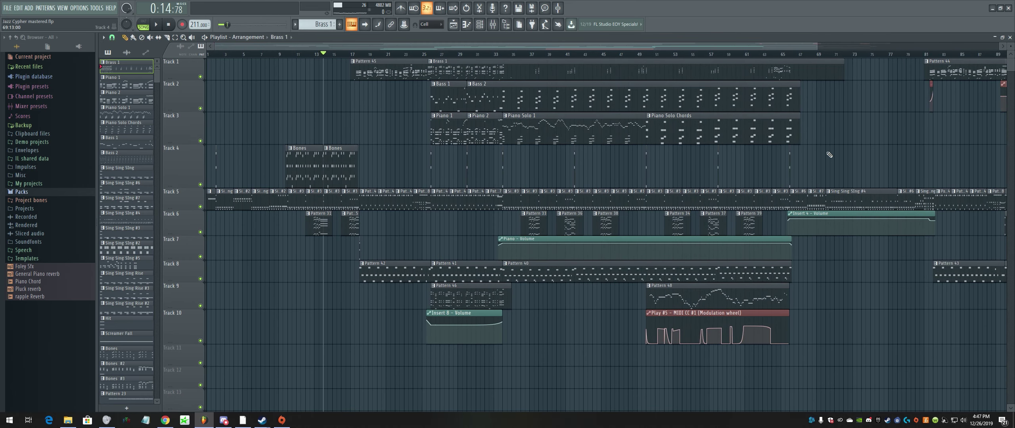
drag(817, 47, 432, 43)
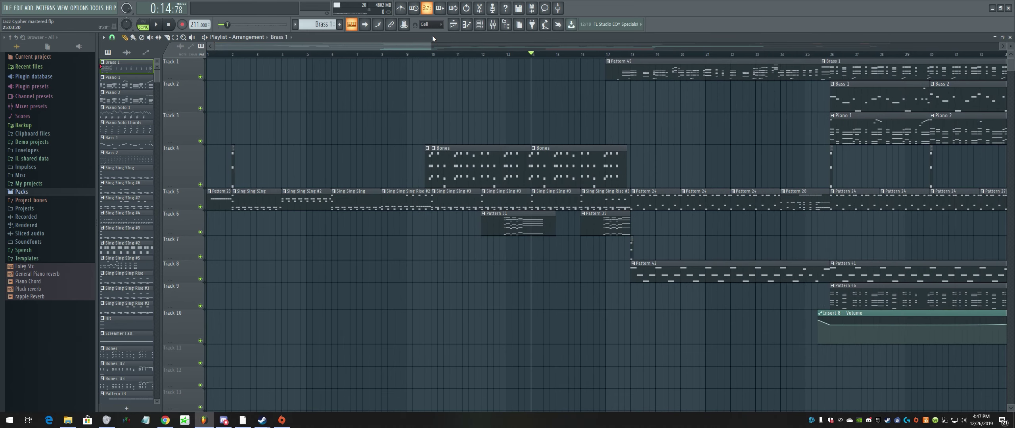
drag(375, 278, 383, 312)
right_click(383, 323)
click(374, 352)
right_click(402, 353)
drag(406, 45, 612, 46)
drag(477, 46, 607, 47)
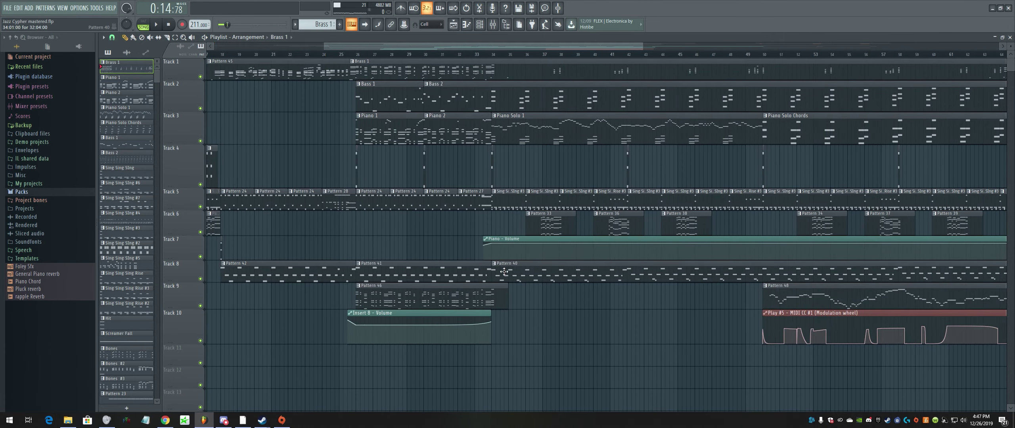
drag(517, 49, 631, 49)
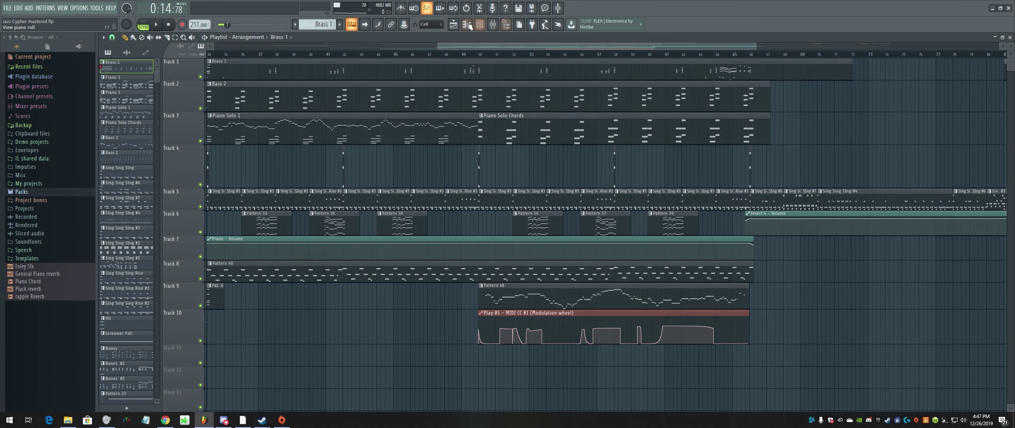
Look at the mixer's instrument tracks and their effects, and close the mixer
click(493, 24)
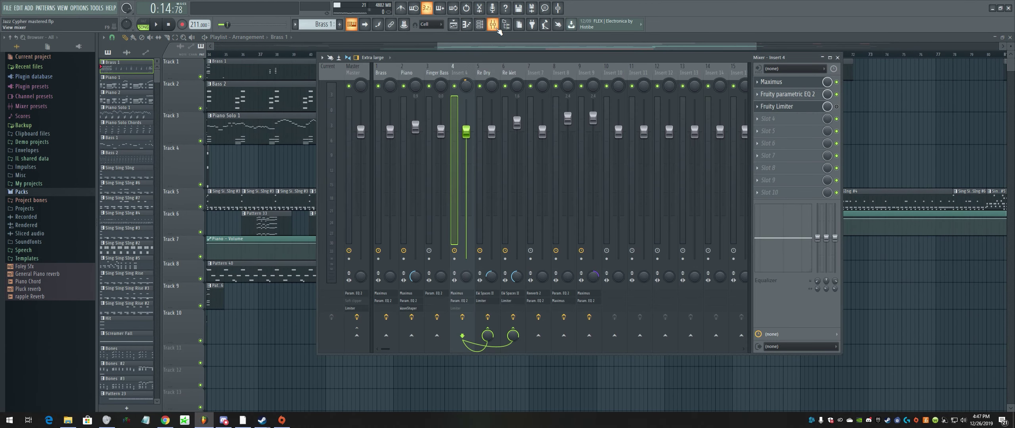
click(393, 74)
key(F9)
Move the song position to the very start of the arrangement
drag(506, 45, 241, 67)
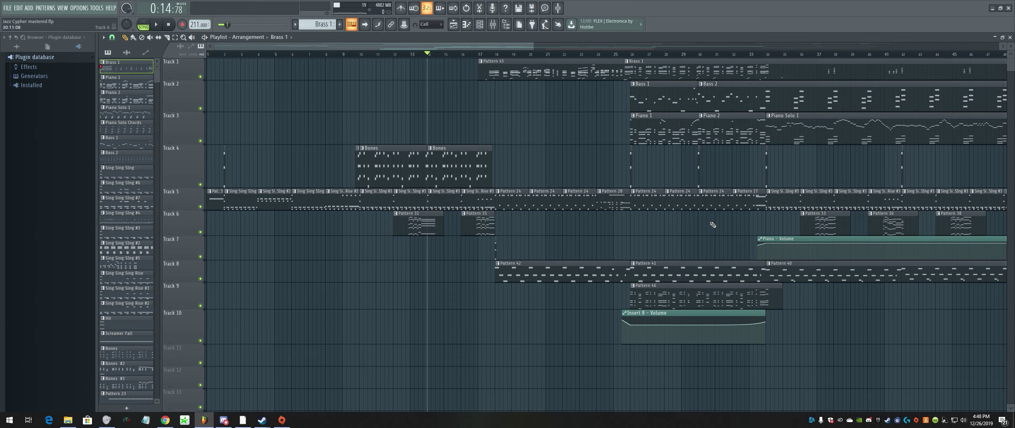
drag(529, 45, 390, 45)
click(231, 54)
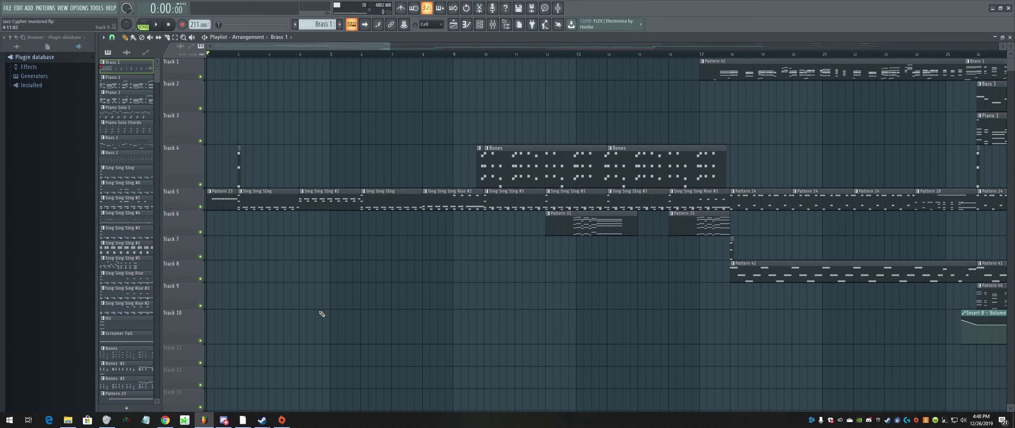
Examine the instruments in the channel rack and the project's pattern list, and return to the playlist
click(479, 25)
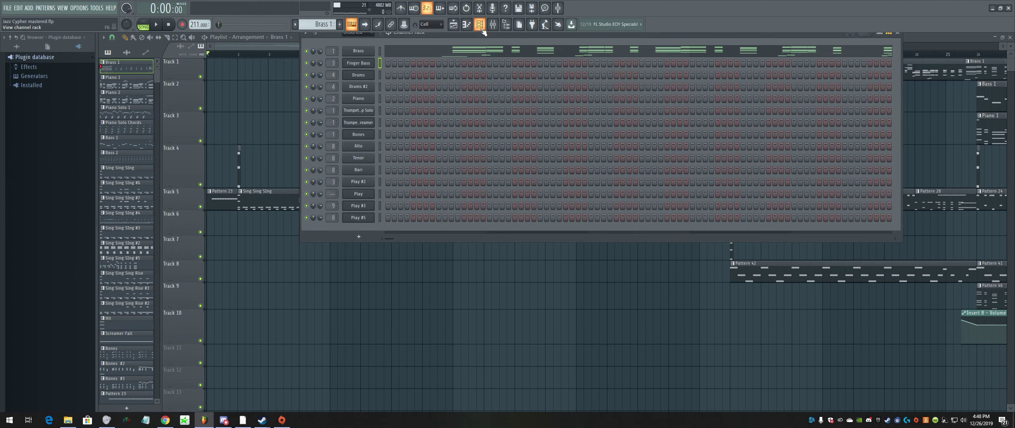
click(320, 24)
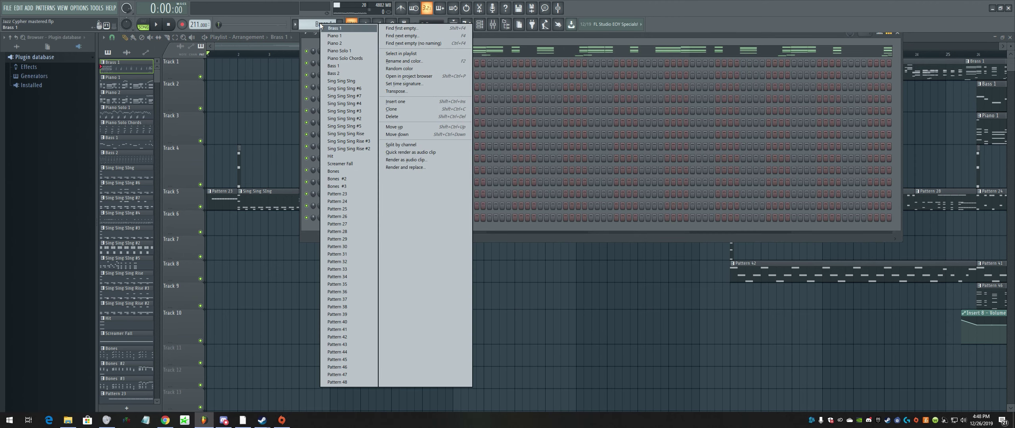
click(322, 27)
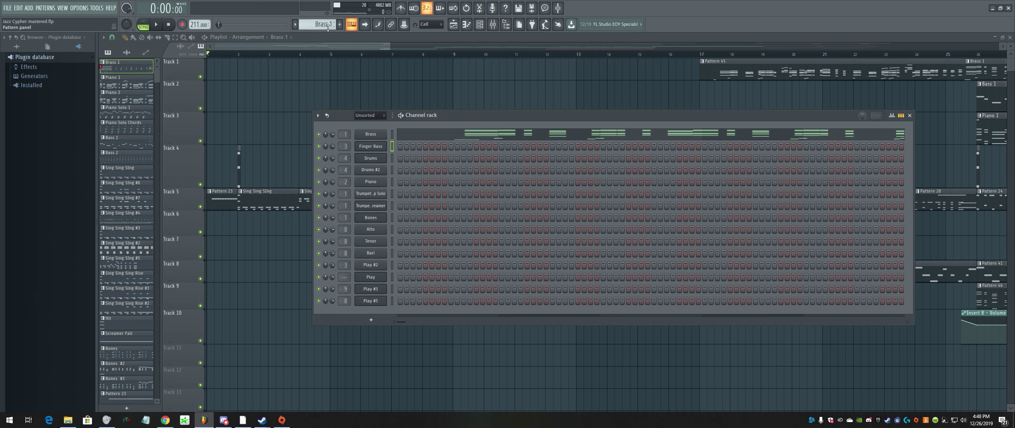
click(327, 29)
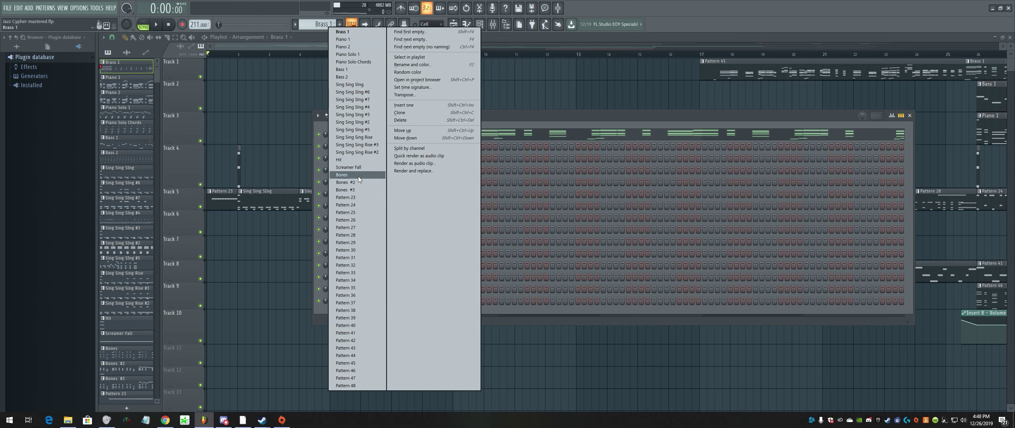
click(298, 45)
drag(392, 46, 355, 47)
click(318, 328)
right_click(360, 332)
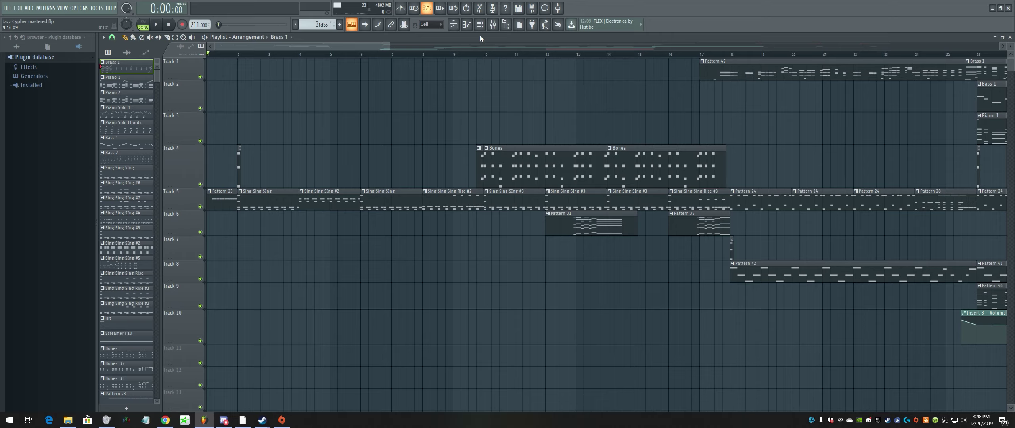
click(479, 24)
key(F6)
Open the first Sing Sing Sing clip on Track 5 in the piano roll and set its snap to 1/3 step
drag(389, 47, 331, 194)
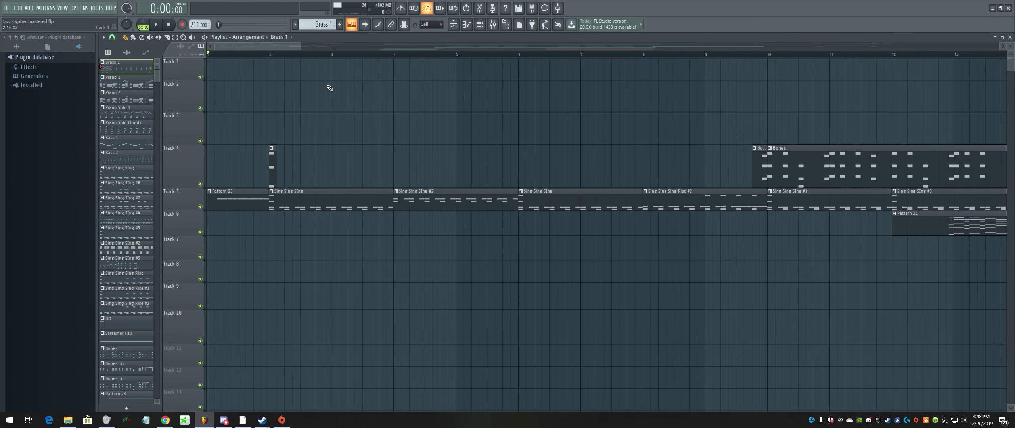
double_click(328, 193)
drag(757, 46, 665, 61)
scroll(596, 138, down, 5)
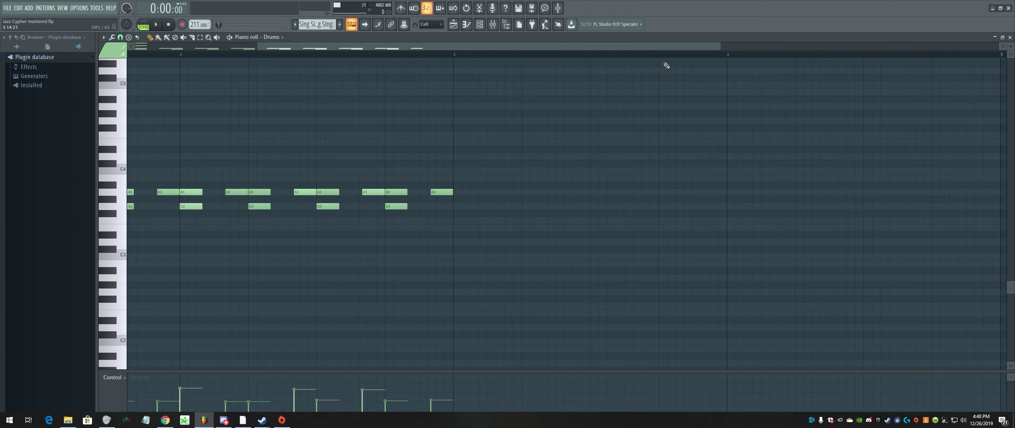
click(120, 37)
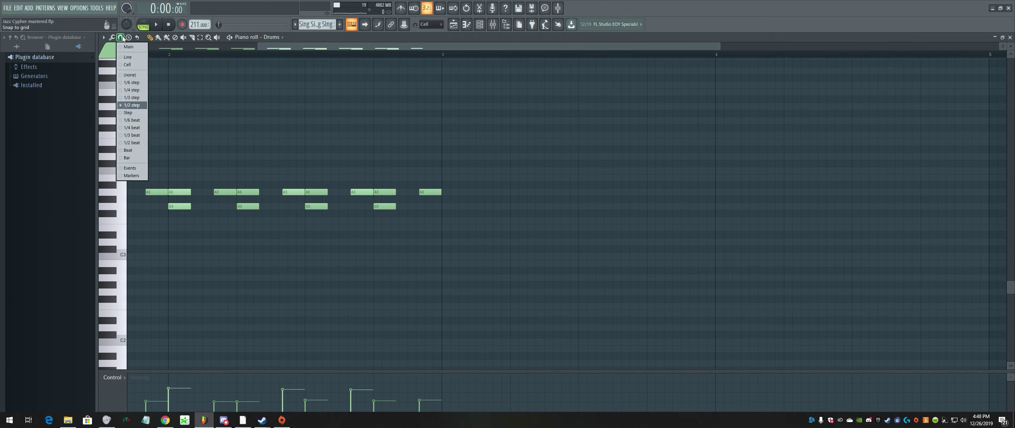
click(130, 97)
Place three consecutive C4 notes in bar 3 of the drum pattern and delete them again
drag(423, 46, 459, 48)
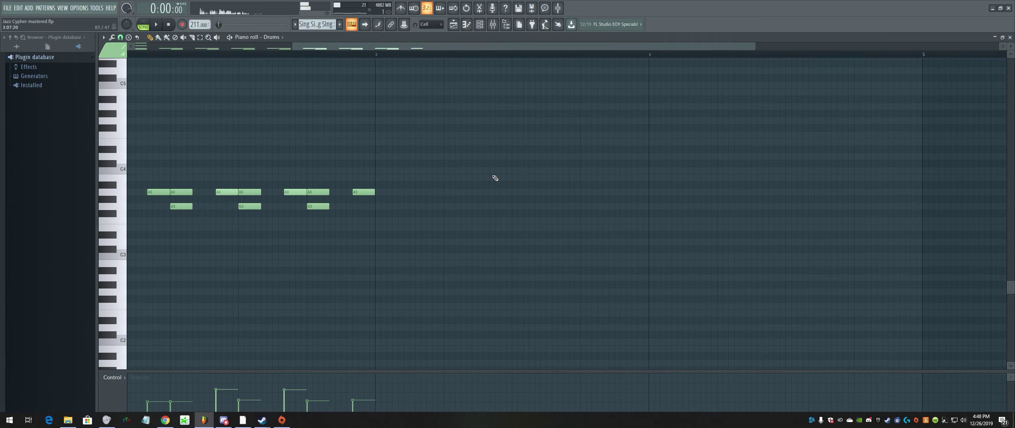
click(450, 171)
click(470, 171)
click(492, 172)
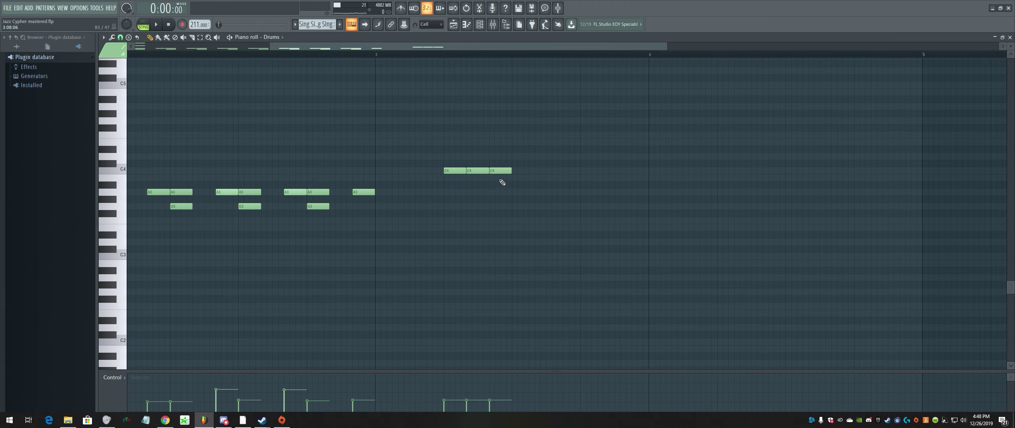
right_click(501, 171)
right_click(478, 171)
right_click(456, 172)
Play the Sing Sing Sing drum pattern twice from its start to hear the swing rhythm
drag(512, 45, 324, 45)
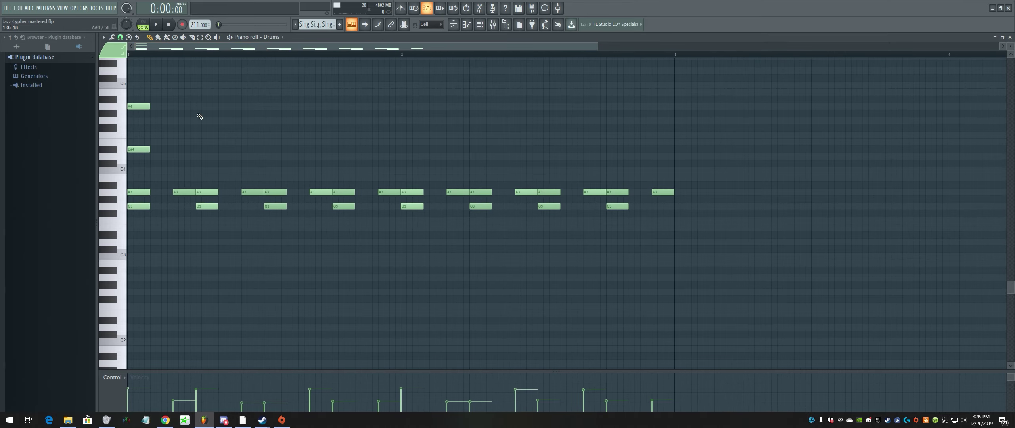
click(227, 185)
right_click(228, 185)
click(156, 24)
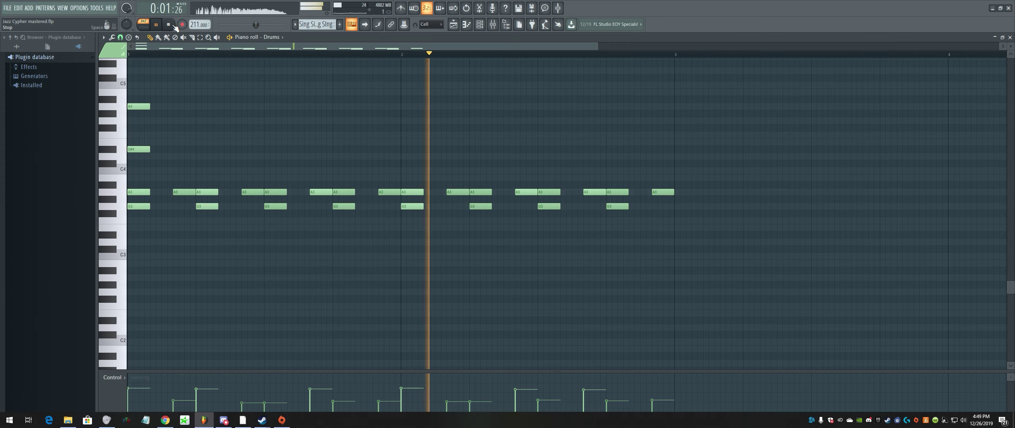
click(174, 26)
click(226, 143)
right_click(227, 142)
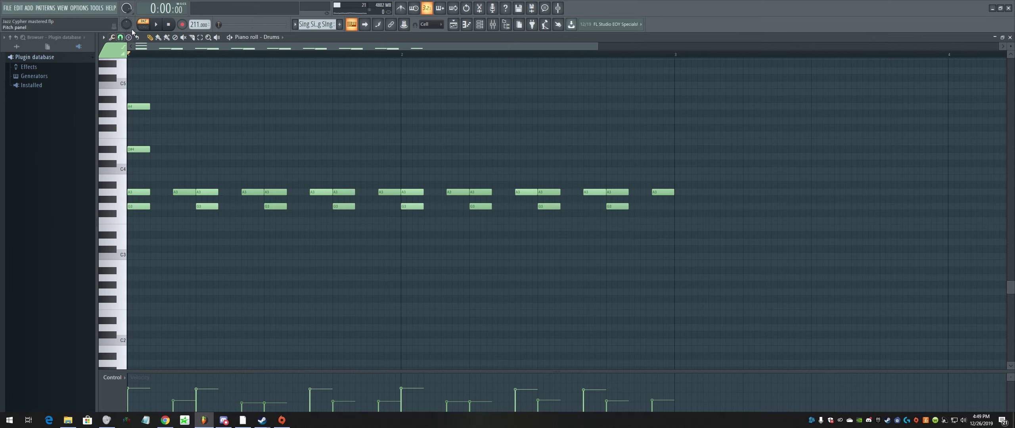
click(156, 24)
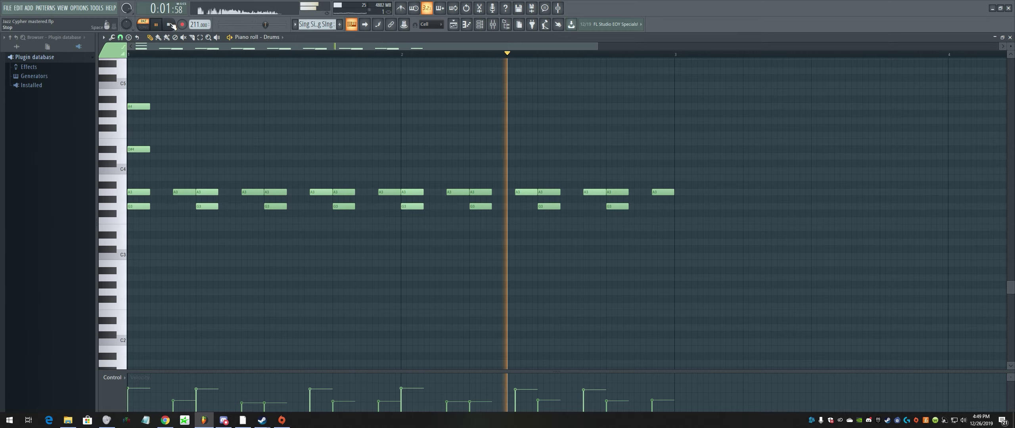
click(170, 25)
Reopen the Sing Sing Sing drum pattern, adjust note velocities just before beat 3 of bar 2, and play it briefly
click(453, 25)
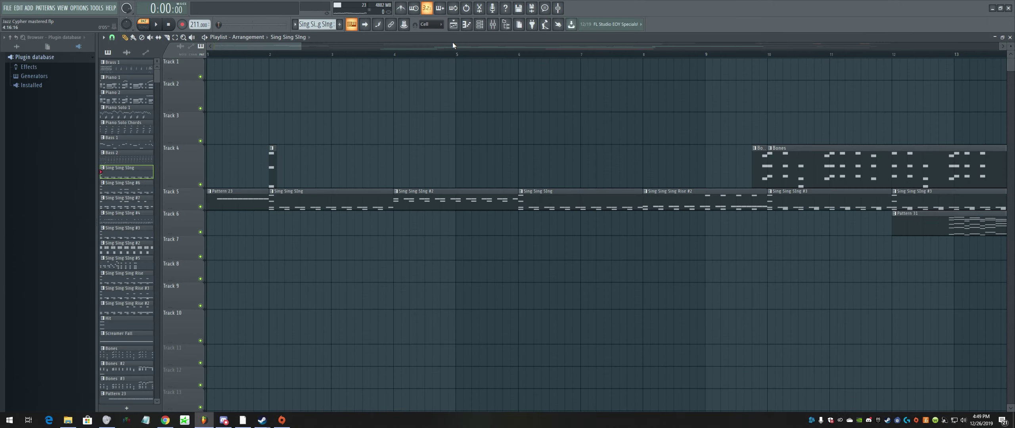
double_click(296, 199)
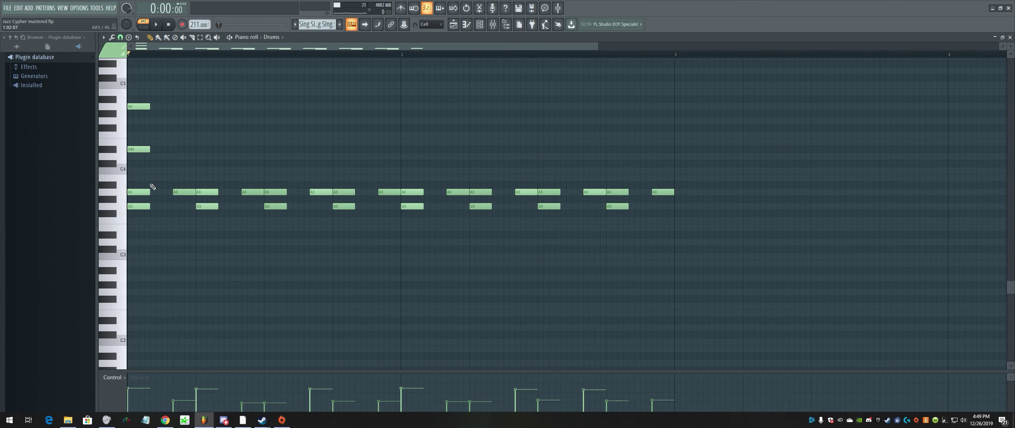
scroll(264, 52, right, 2)
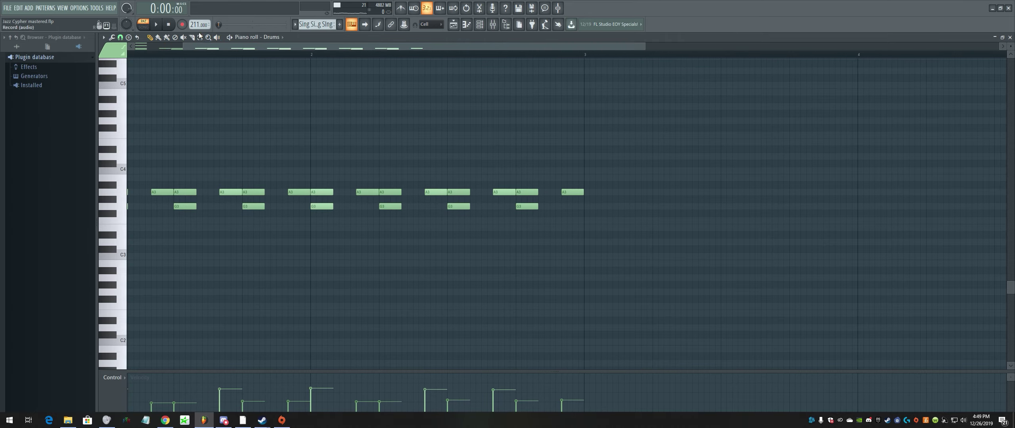
click(427, 54)
click(444, 56)
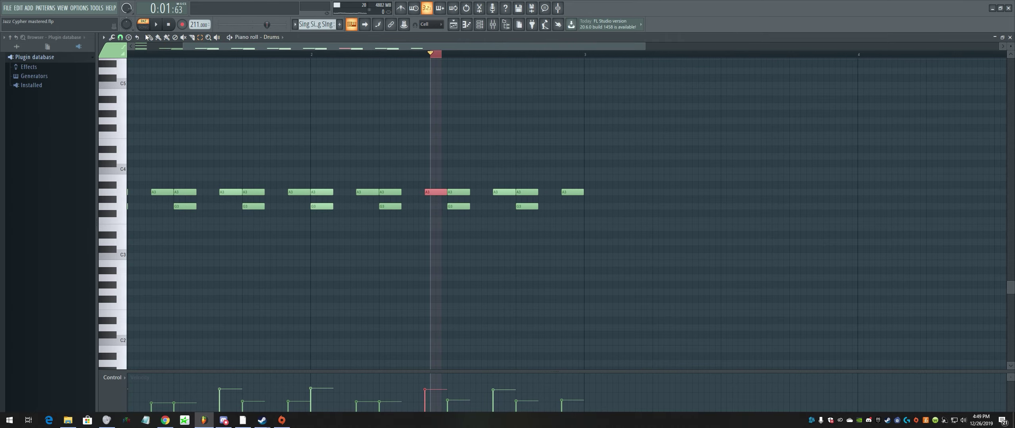
drag(446, 395, 439, 369)
click(156, 24)
click(168, 24)
drag(431, 405, 431, 388)
Open the Bones clip on Track 4 in the piano roll and look through its chord notes
click(454, 24)
mouse_move(332, 50)
mouse_down()
mouse_move(394, 48)
mouse_move(347, 47)
mouse_up()
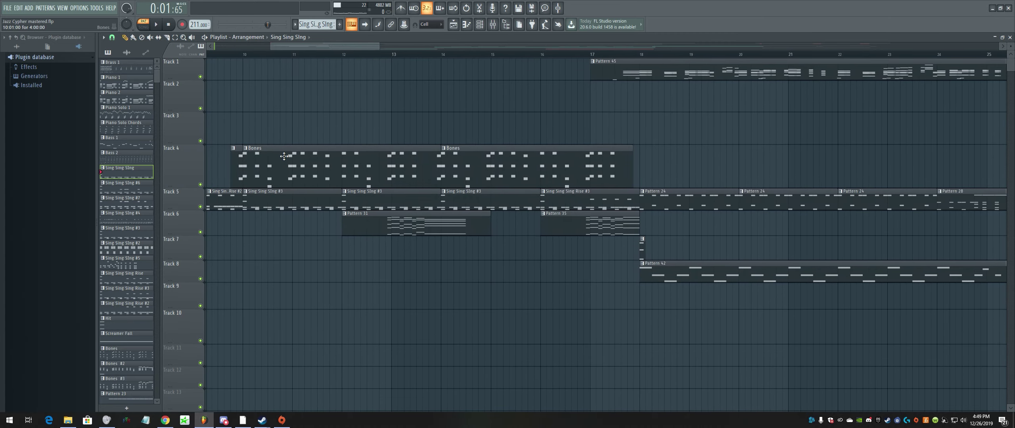
key(l)
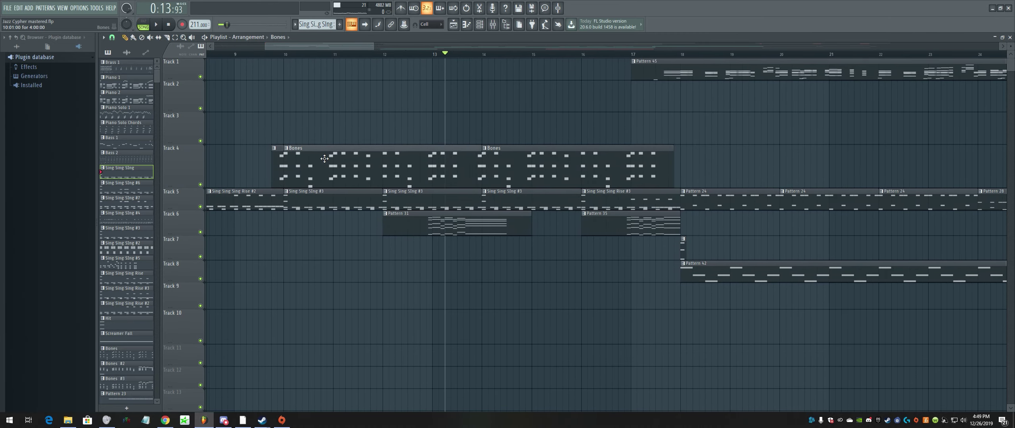
double_click(323, 151)
drag(412, 46, 534, 47)
drag(432, 46, 247, 41)
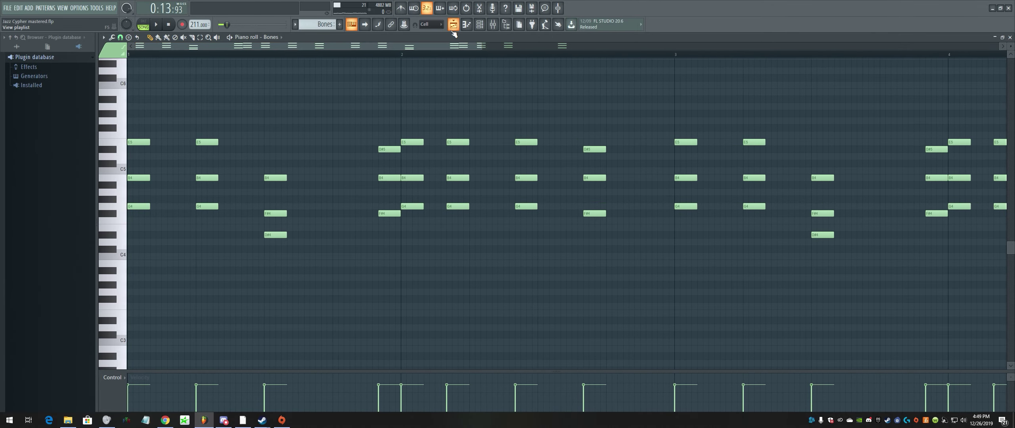
Place four stacked notes above the chords in bar 2 of the Bones pattern and delete them again
key(ctrl+e)
click(454, 120)
click(454, 92)
click(455, 78)
click(455, 64)
right_click(469, 118)
right_click(468, 93)
right_click(468, 78)
right_click(468, 64)
Play the Bones pattern from its start and check its chord rhythm through to the last bar
drag(437, 46, 405, 56)
key(space)
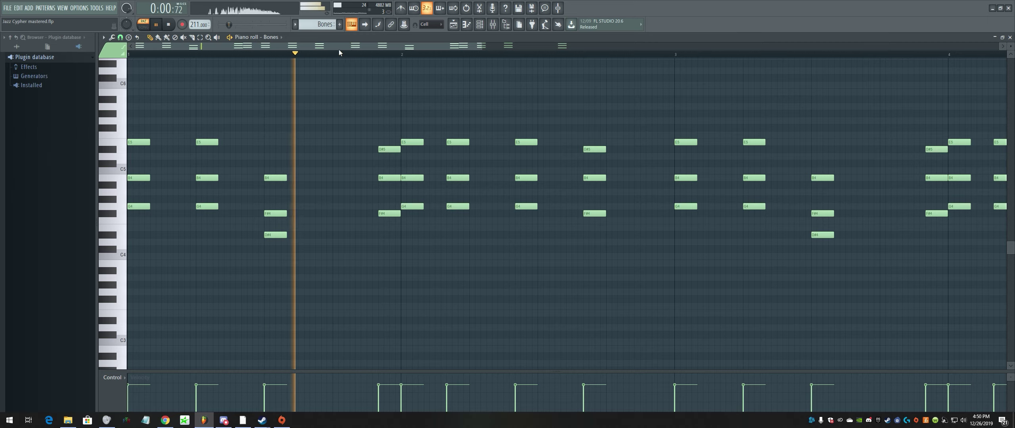
key(space)
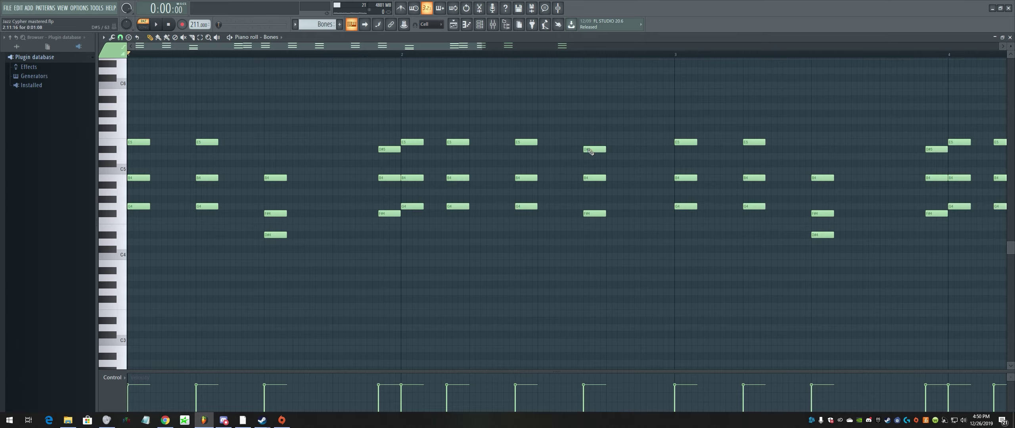
drag(377, 46, 603, 212)
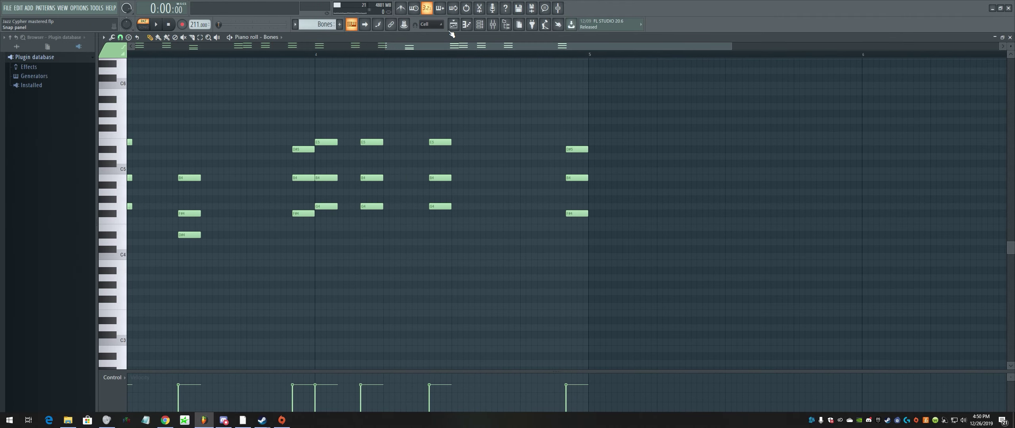
click(454, 25)
double_click(321, 155)
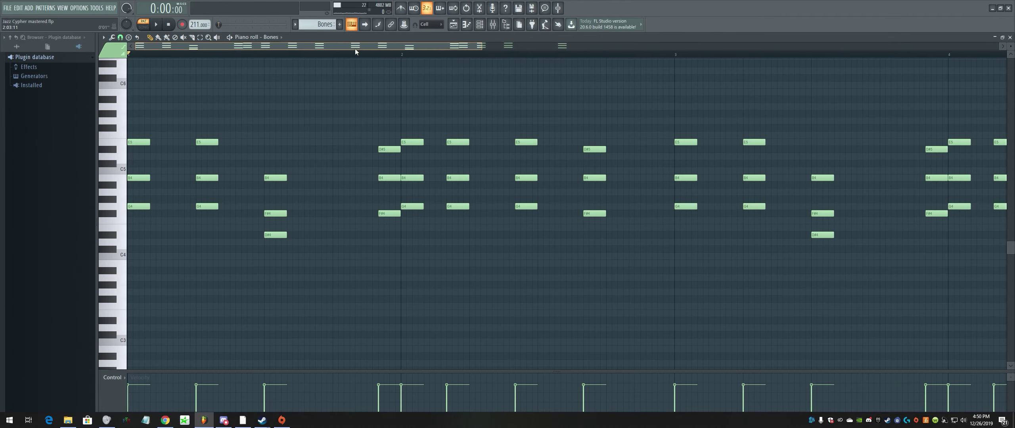
click(157, 24)
click(169, 25)
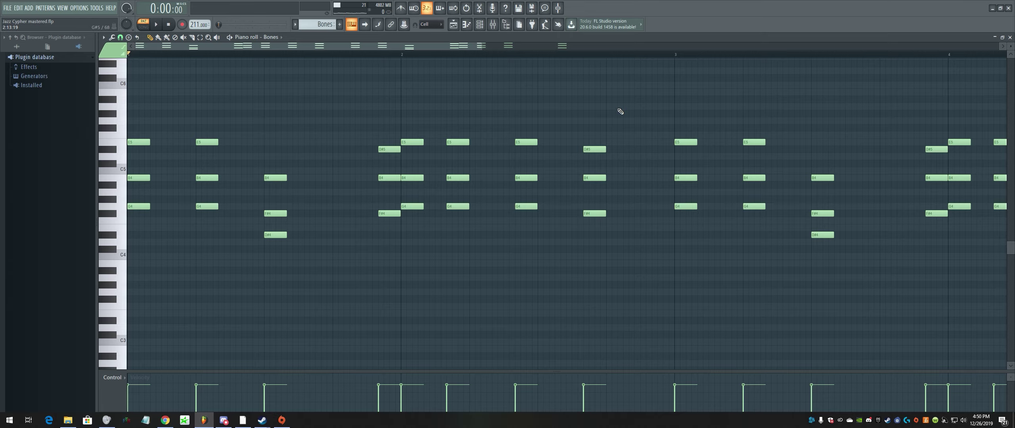
Open the Sing Sing Sing Rise #2 drum clip on Track 5, play it briefly and look at its note velocities
click(453, 25)
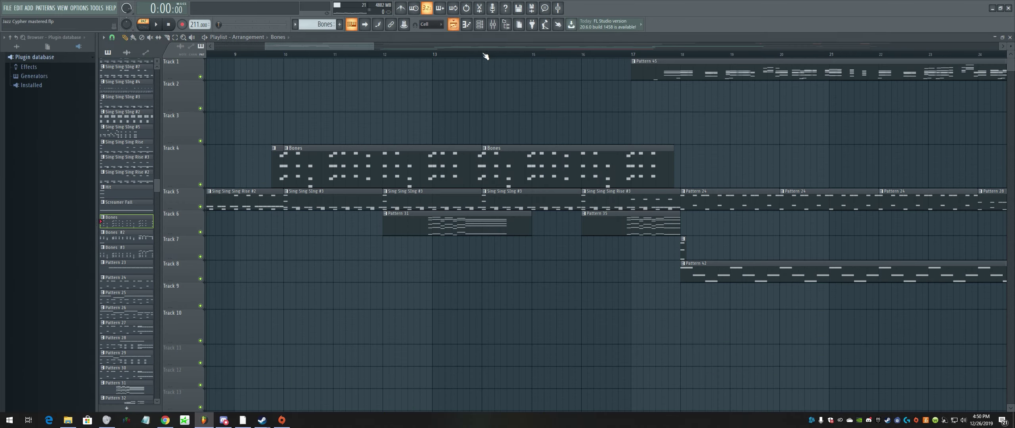
scroll(407, 55, right, 5)
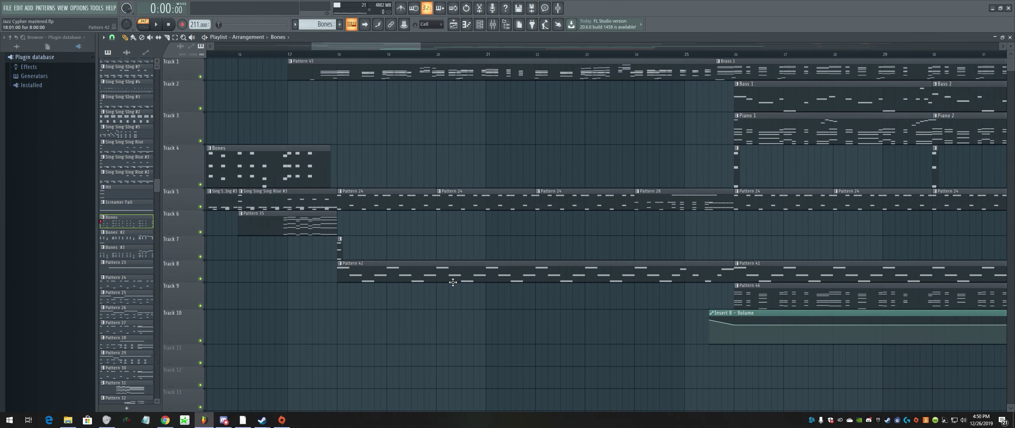
scroll(369, 46, left, 5)
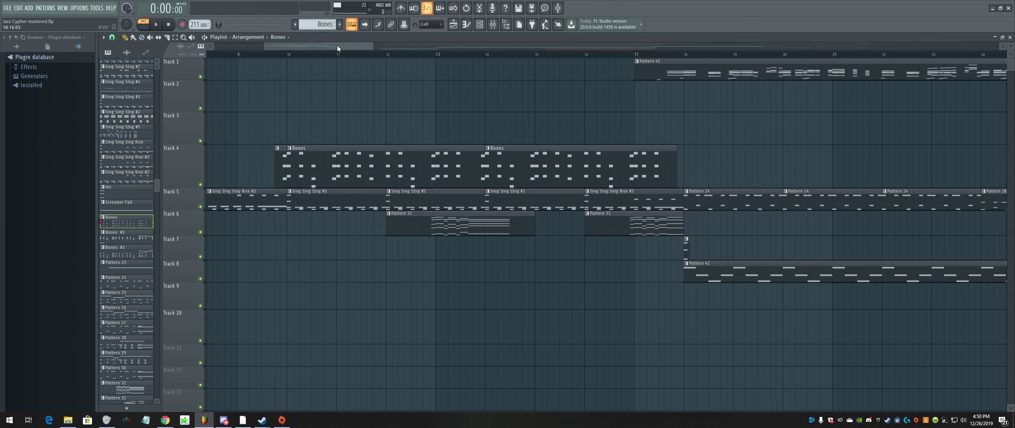
double_click(263, 194)
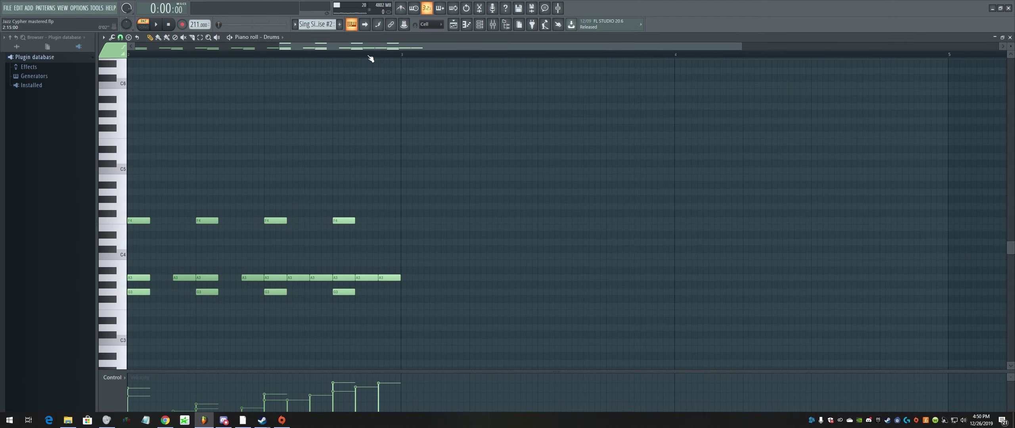
drag(348, 44, 164, 45)
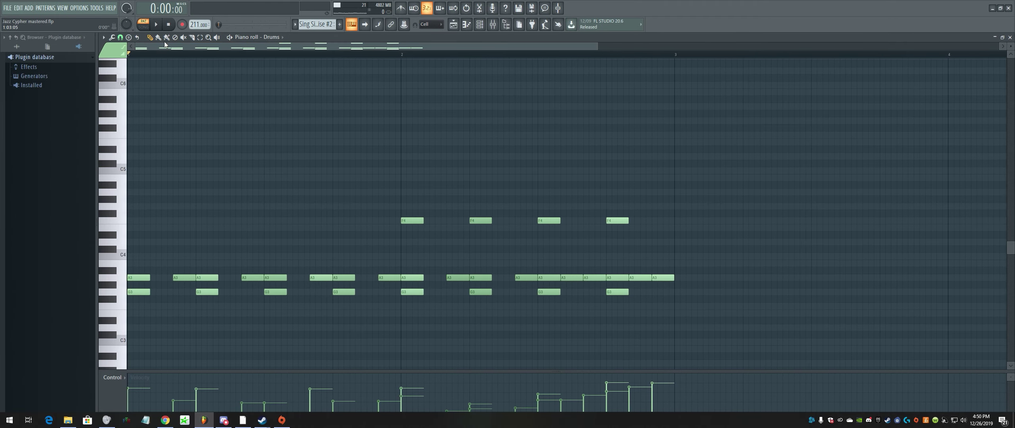
click(157, 24)
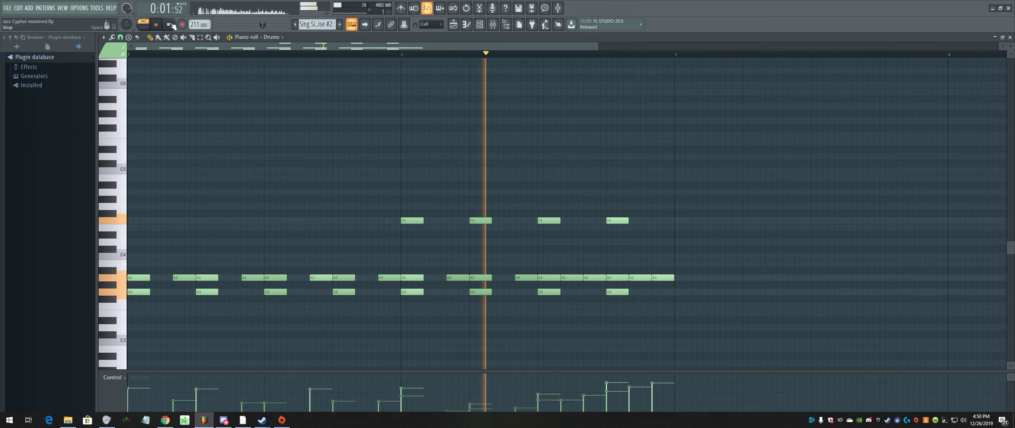
click(170, 24)
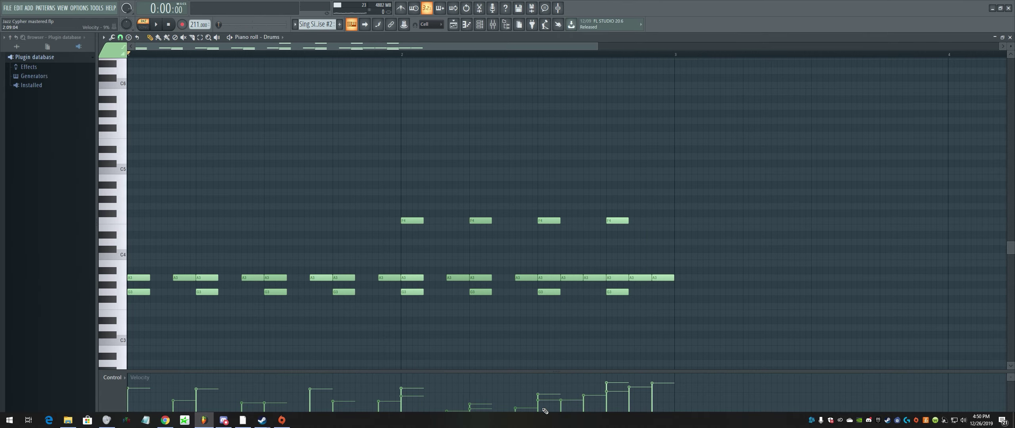
Open the Hit clip on Track 7 in the piano roll and play its single drum hit
click(453, 25)
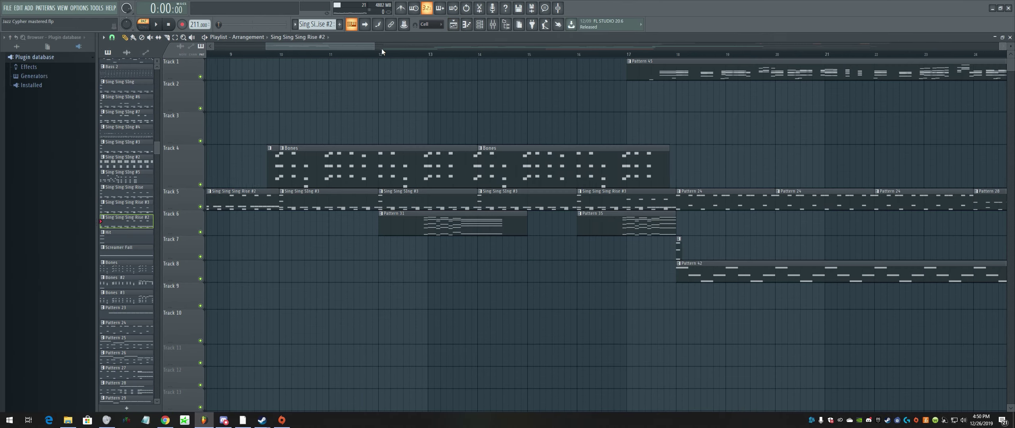
drag(378, 46, 400, 46)
click(441, 256)
double_click(441, 256)
click(158, 25)
click(169, 25)
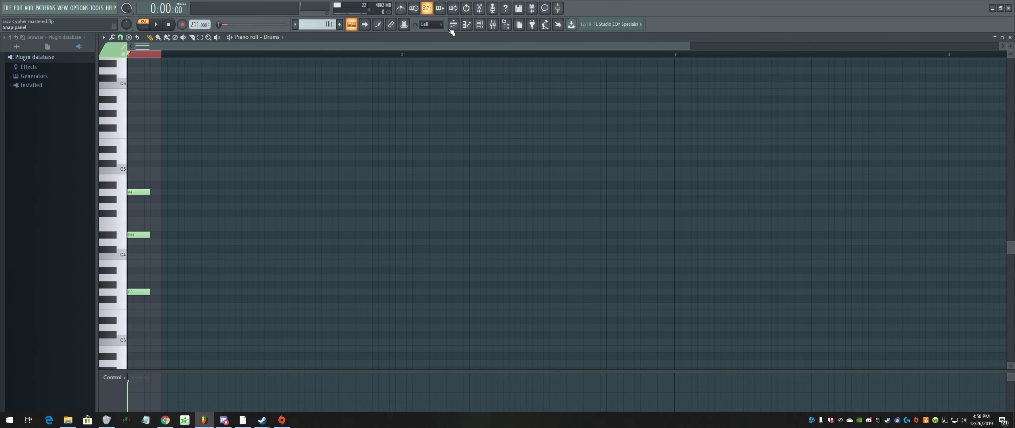
Place the song position at bar 18 of the playlist and open the first Pattern 24 clip on Track 5 to view its drum notes
click(453, 26)
scroll(480, 191, down, 3)
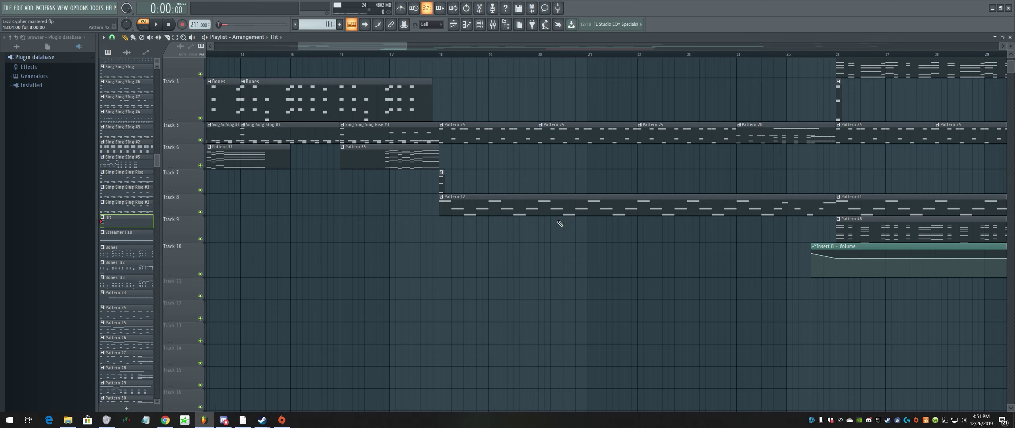
scroll(533, 146, up, 2)
click(439, 55)
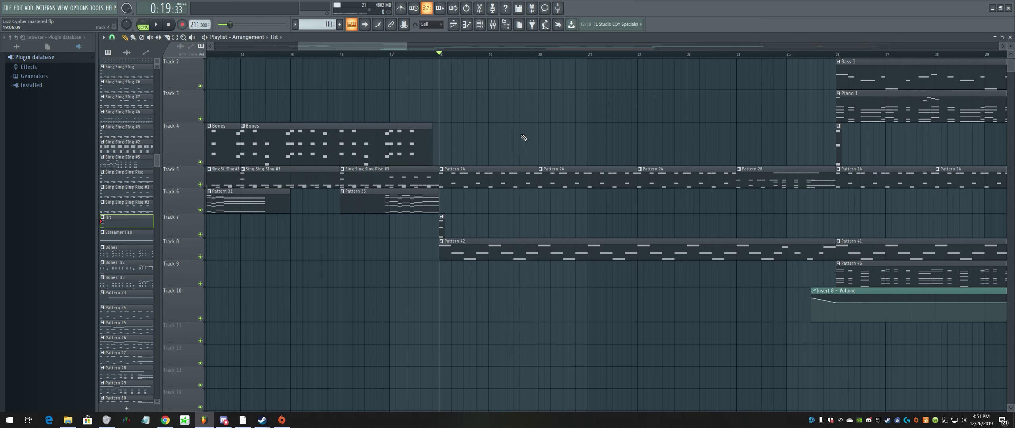
drag(394, 42, 405, 44)
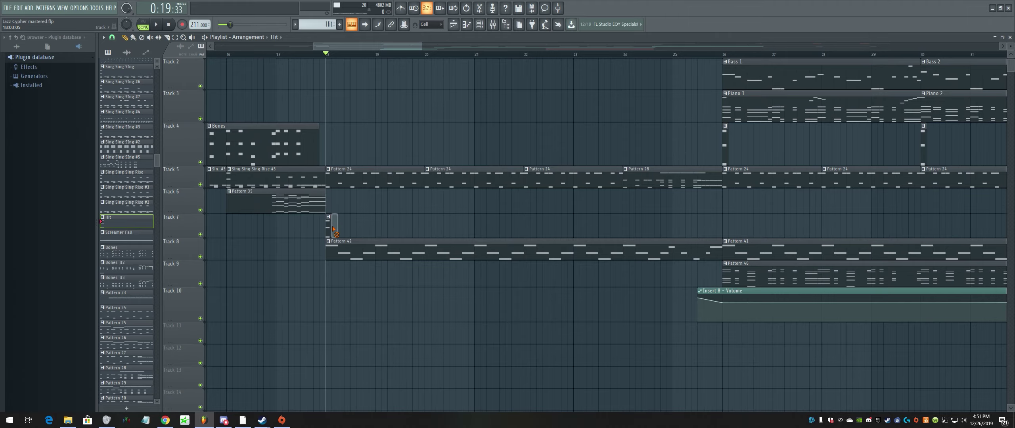
double_click(333, 182)
scroll(247, 224, down, 3)
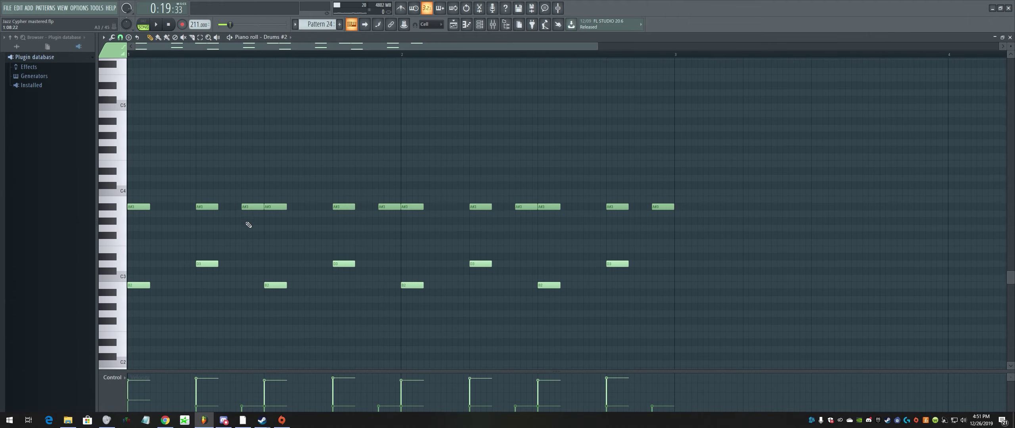
Reopen the Hit clip on Track 7, check the Track 5 drum part once more and return to the playlist
click(467, 26)
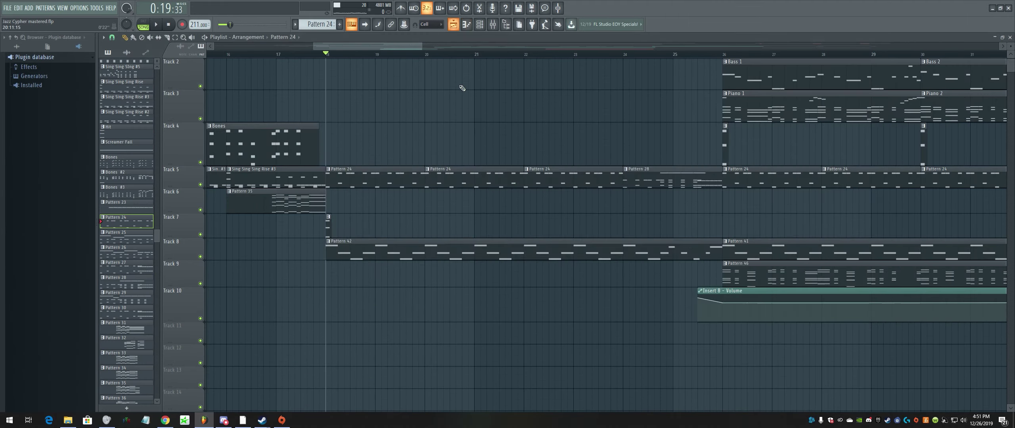
double_click(332, 222)
click(466, 24)
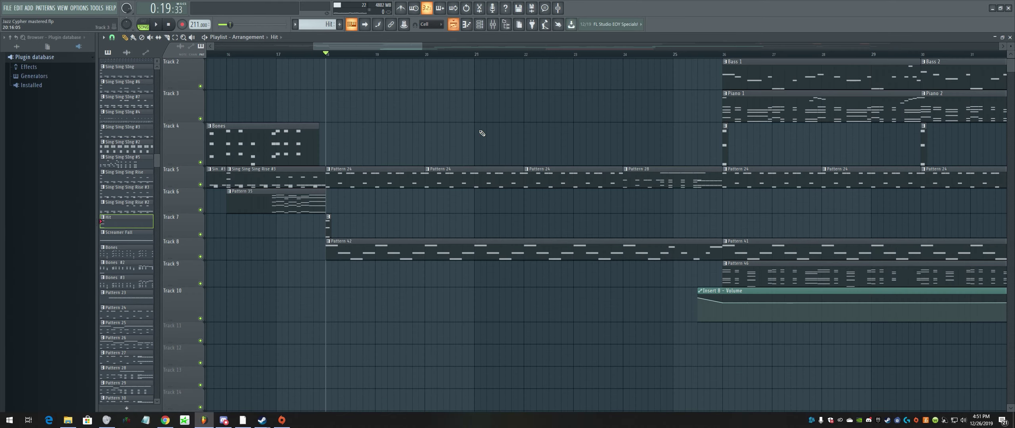
double_click(370, 192)
drag(368, 49, 616, 66)
click(458, 27)
Open Pattern 42 from Track 8, play it in pattern mode and follow its repeating notes toward the end of the pattern
double_click(368, 275)
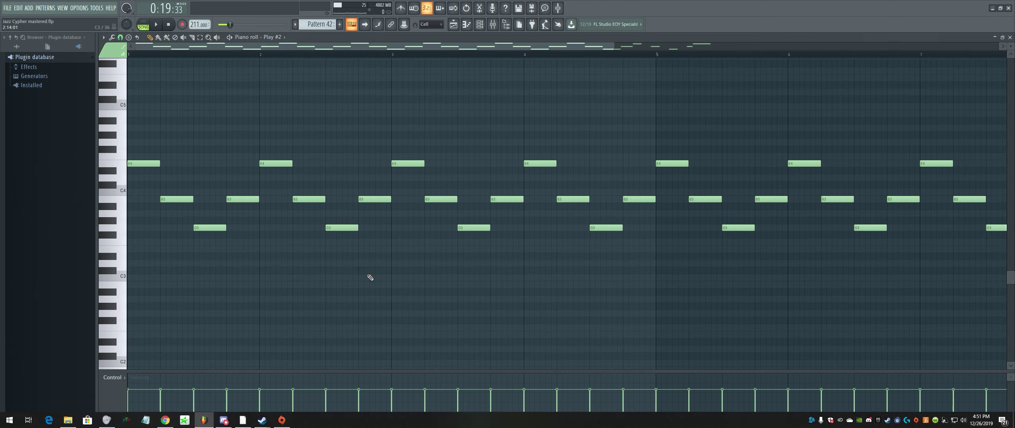
click(143, 24)
click(157, 25)
drag(241, 45, 396, 47)
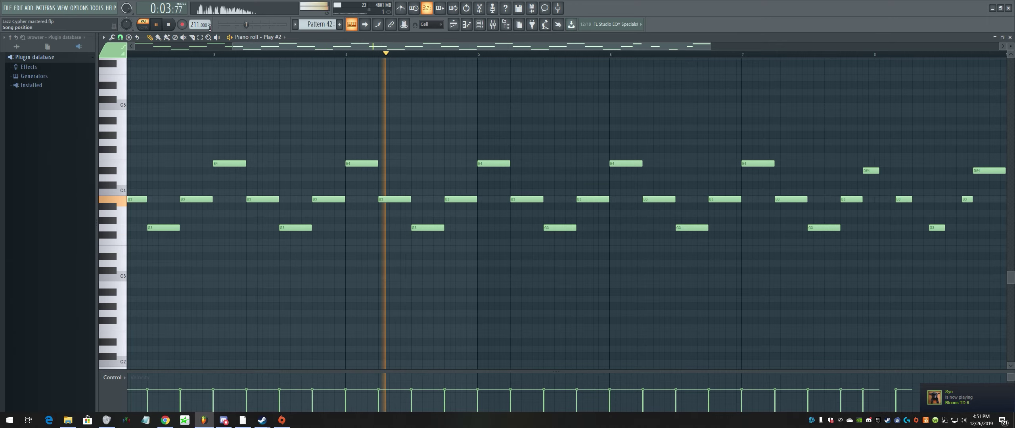
click(272, 37)
click(323, 38)
key(space)
Open Pattern 45 from Track 1 in the piano roll and look over its Brass notes
click(453, 27)
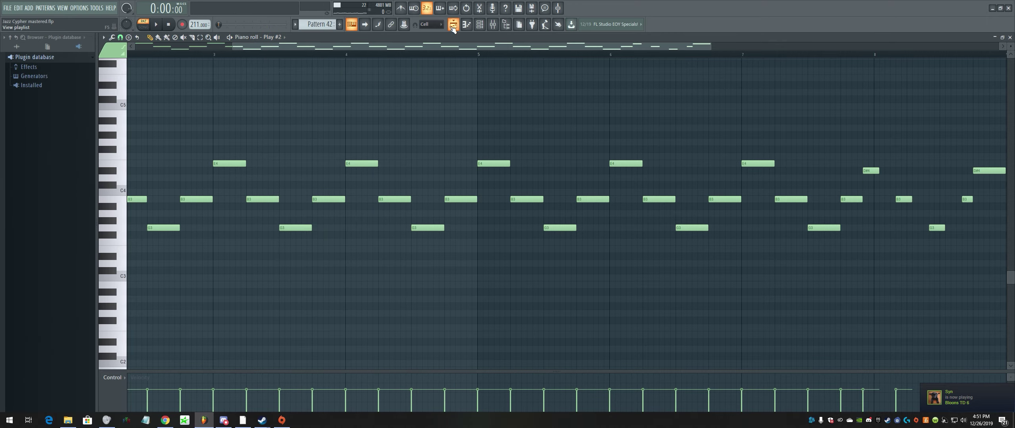
double_click(734, 72)
drag(429, 46, 334, 45)
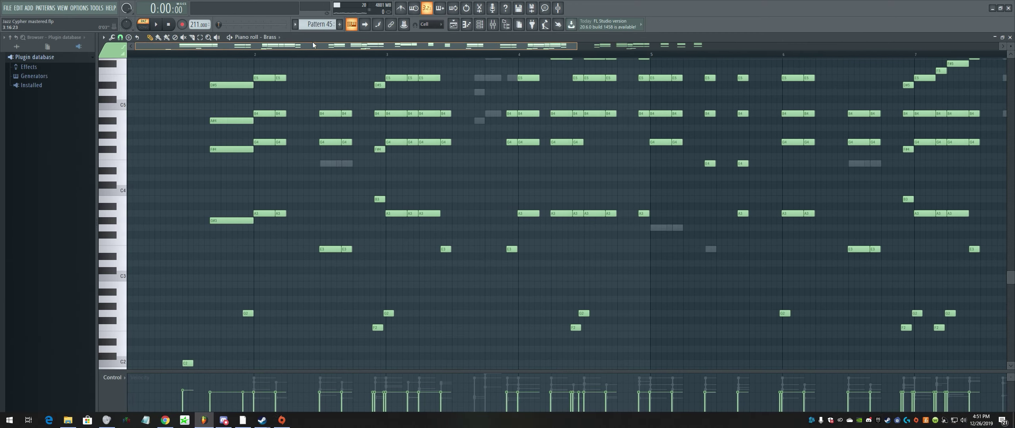
click(454, 25)
double_click(733, 72)
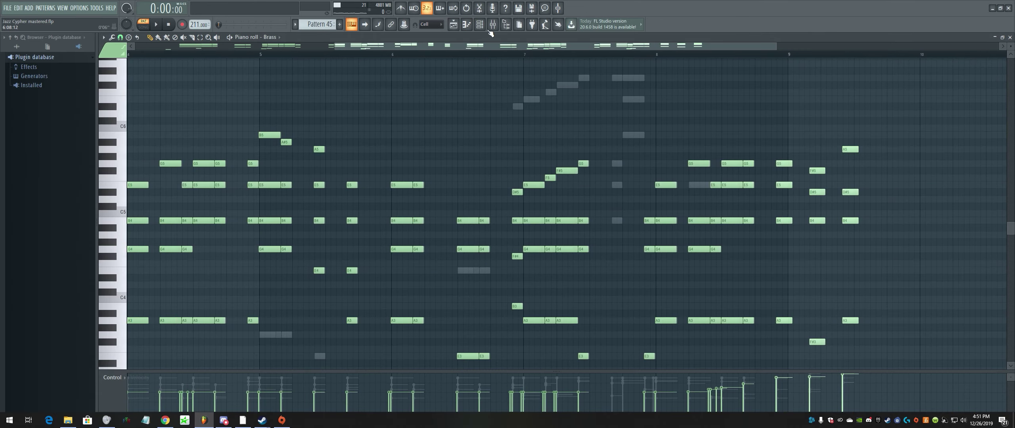
Open the Brass channel's instrument plugin and audition mid-range notes and a keyswitch on its keyboard
click(480, 24)
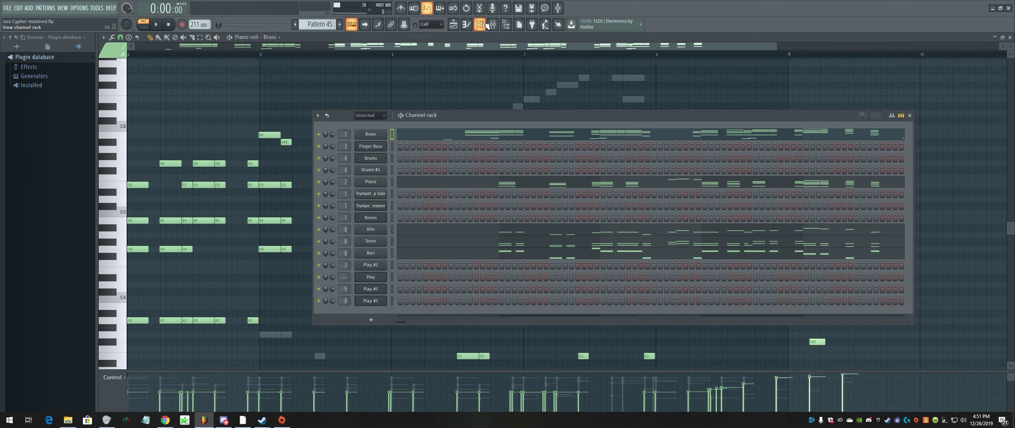
click(379, 139)
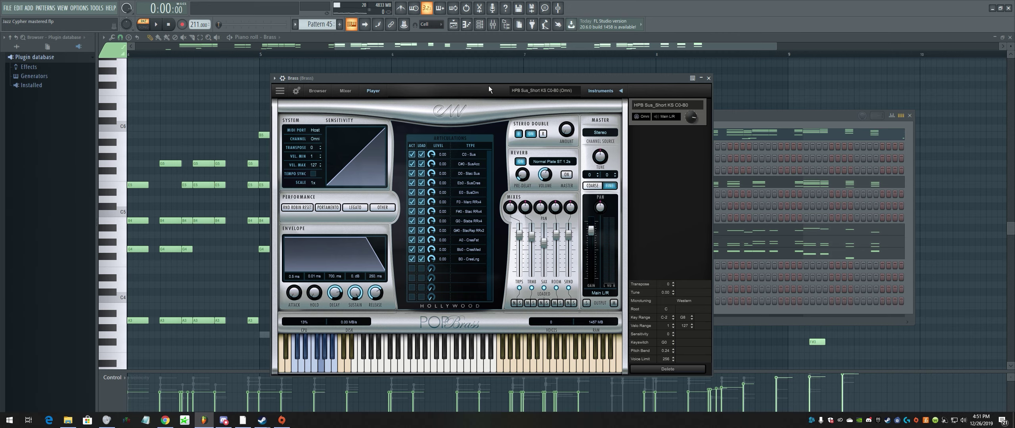
drag(525, 79, 546, 86)
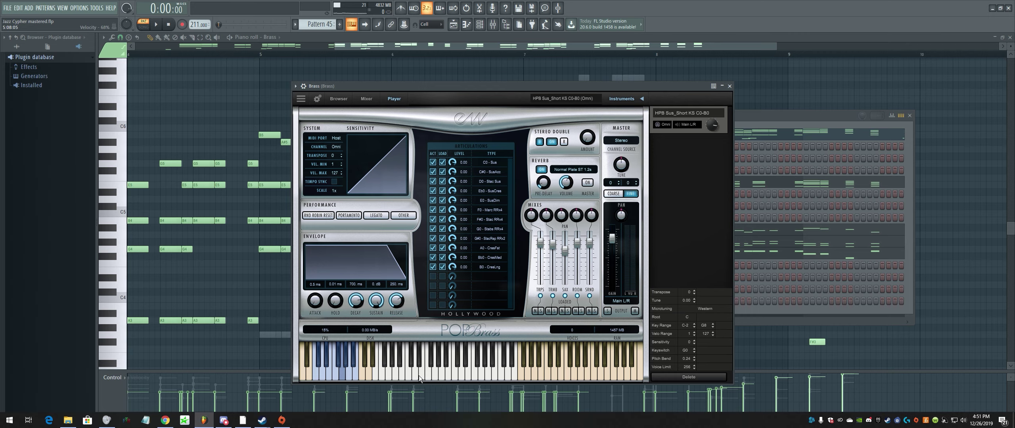
click(441, 376)
click(444, 376)
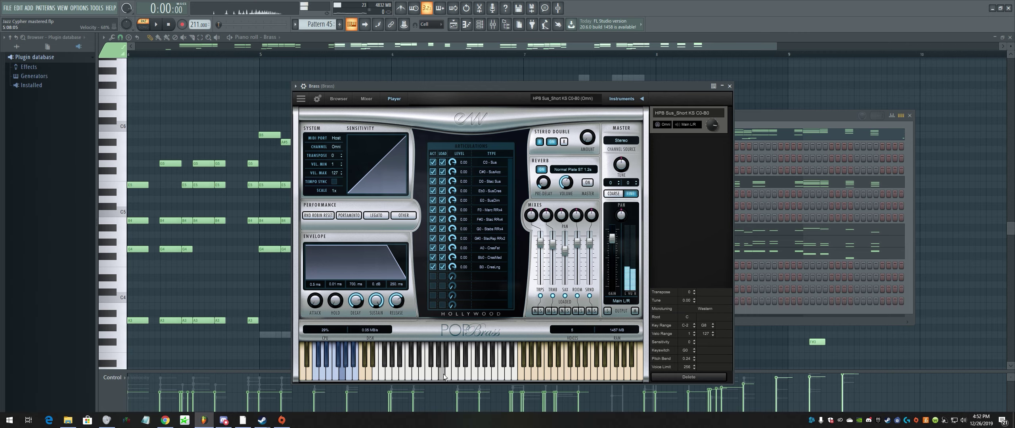
click(337, 377)
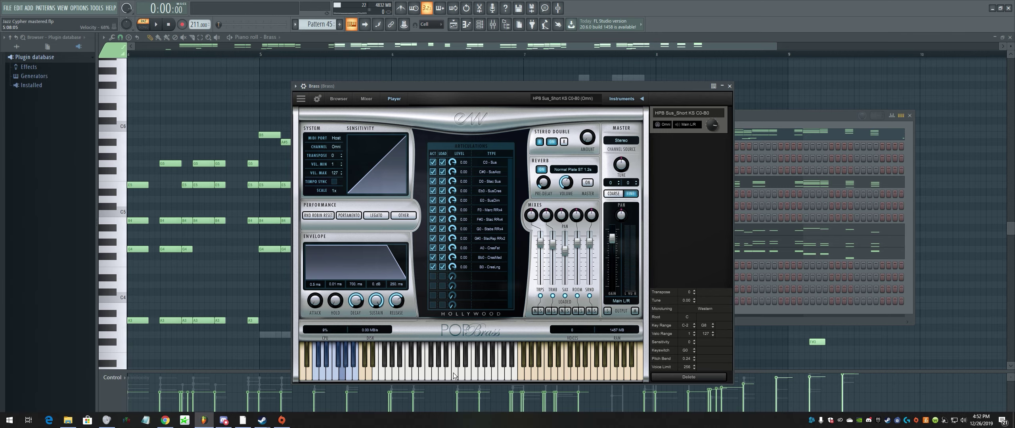
Return to the Brass notes of Pattern 45 and examine the low notes beneath the chords in the opening bars
click(469, 59)
mouse_move(451, 310)
mouse_down()
mouse_move(498, 161)
mouse_move(495, 49)
mouse_move(327, 59)
mouse_up()
scroll(222, 260, up, 3)
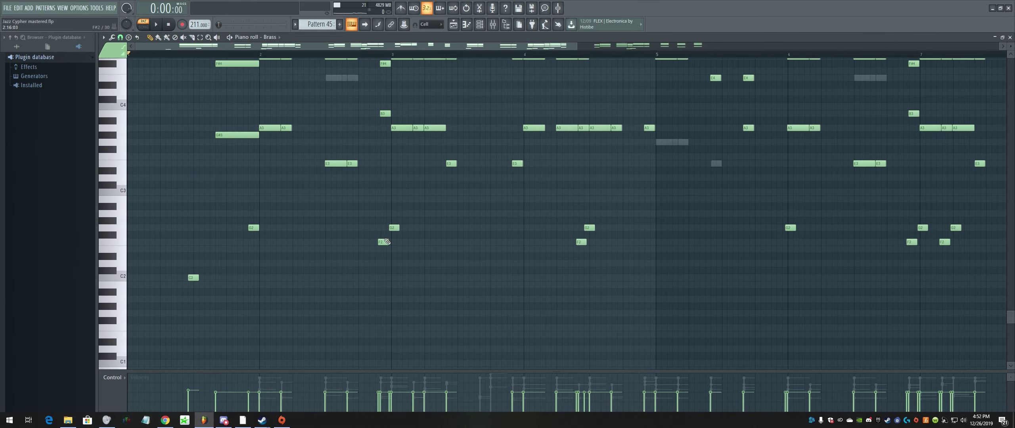
scroll(544, 78, up, 5)
scroll(516, 60, right, 3)
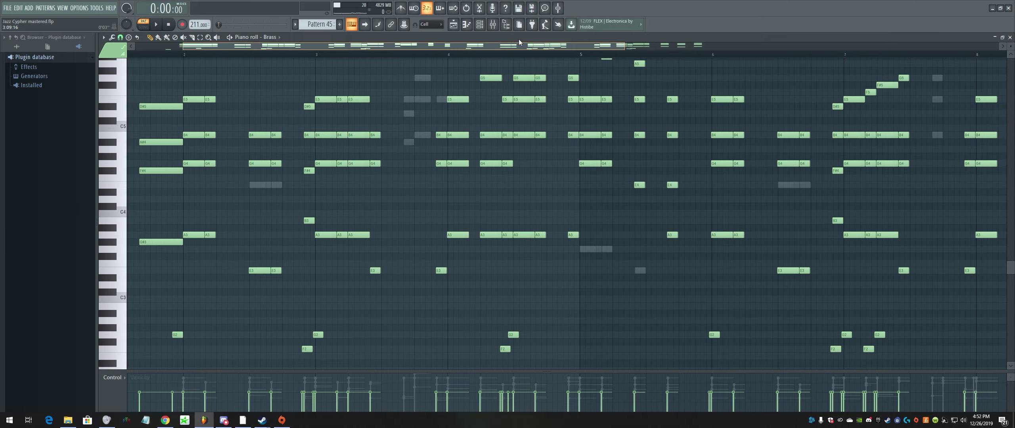
click(483, 28)
click(483, 28)
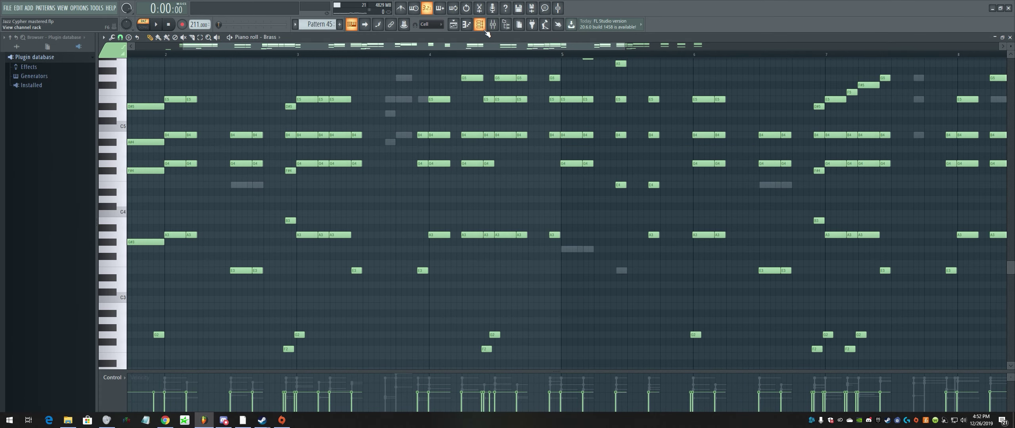
Examine the Brass chord voicings of Pattern 45 from its opening bars through the rising phrase to the final hits
scroll(574, 91, up, 4)
scroll(573, 91, right, 5)
scroll(631, 123, down, 2)
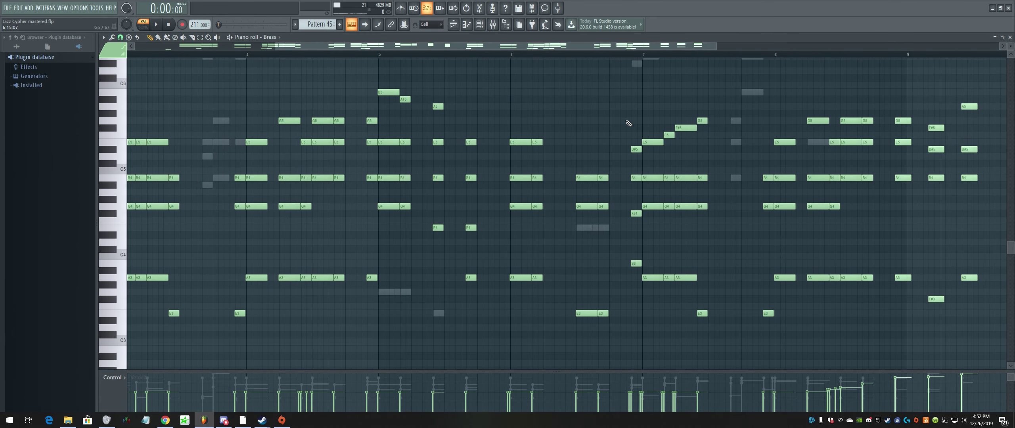
scroll(599, 46, left, 3)
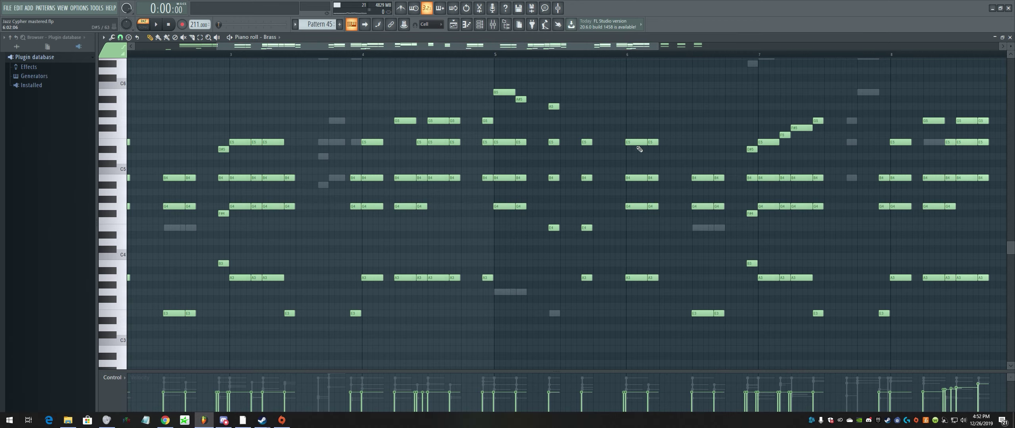
scroll(516, 111, left, 4)
scroll(398, 79, down, 3)
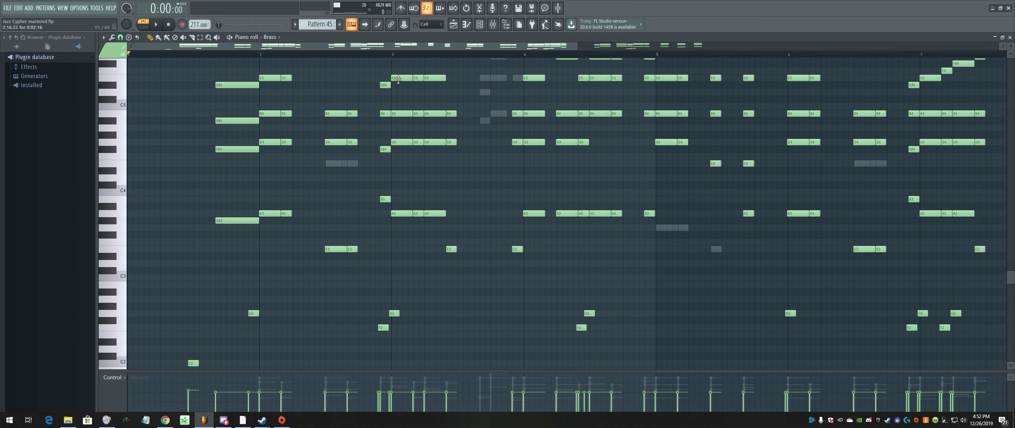
scroll(399, 79, up, 4)
drag(516, 45, 751, 49)
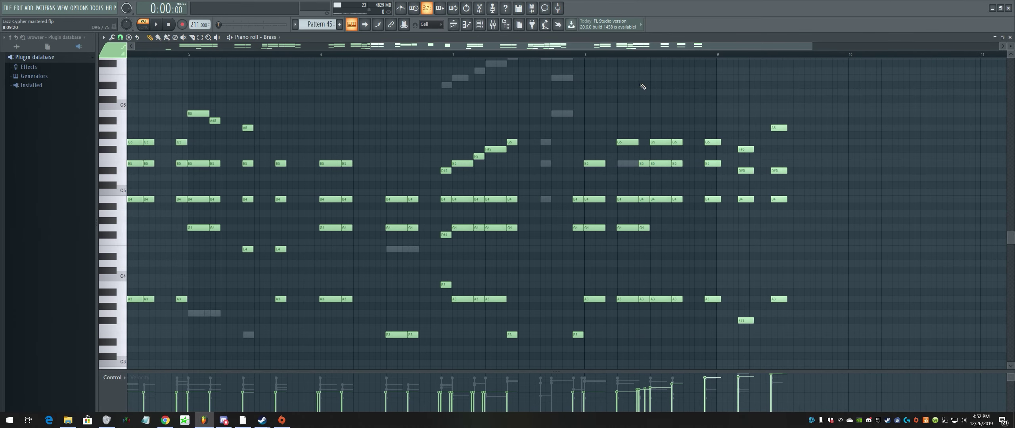
drag(591, 44, 339, 55)
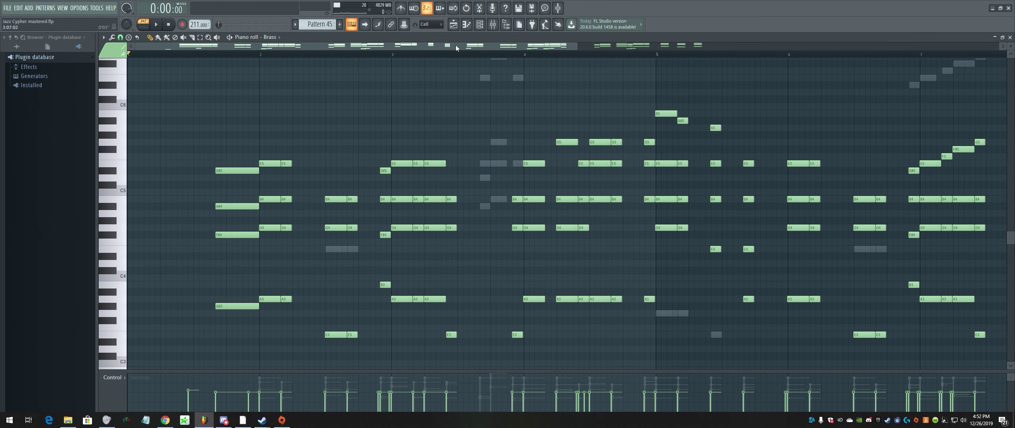
drag(455, 44, 561, 47)
scroll(435, 94, up, 2)
drag(479, 45, 476, 46)
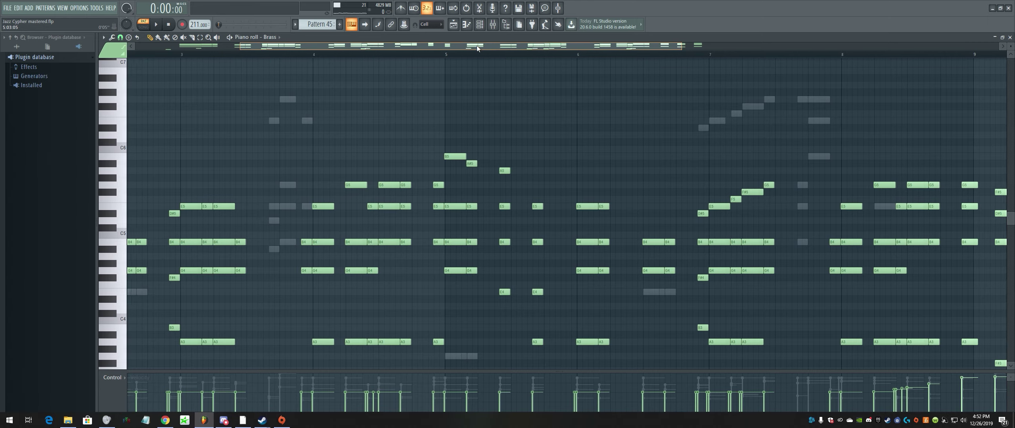
drag(651, 54, 63, 55)
drag(528, 46, 428, 56)
scroll(373, 126, down, 3)
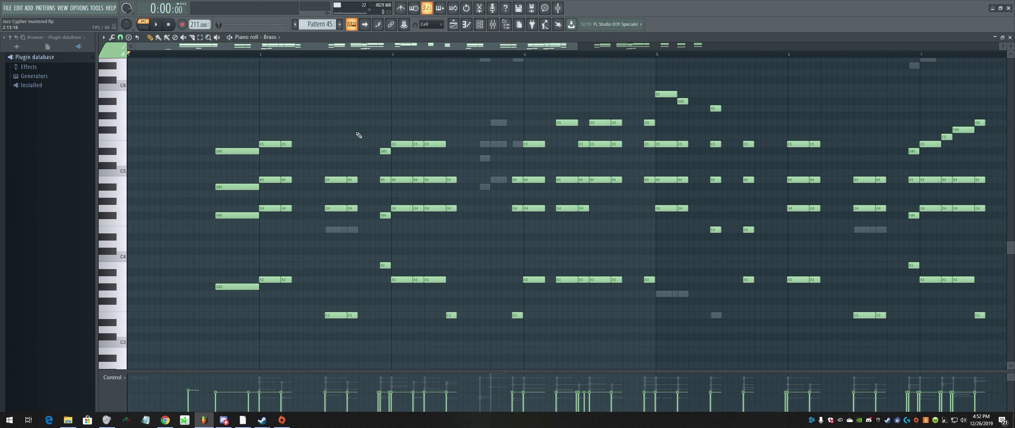
Audition the opening bars of the Brass notes in Pattern 45 and look over the bars that follow
click(159, 25)
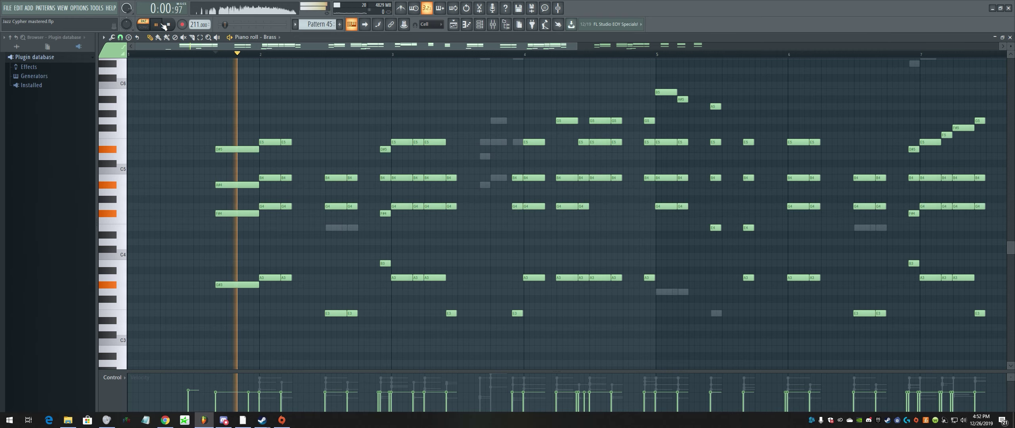
drag(385, 46, 507, 55)
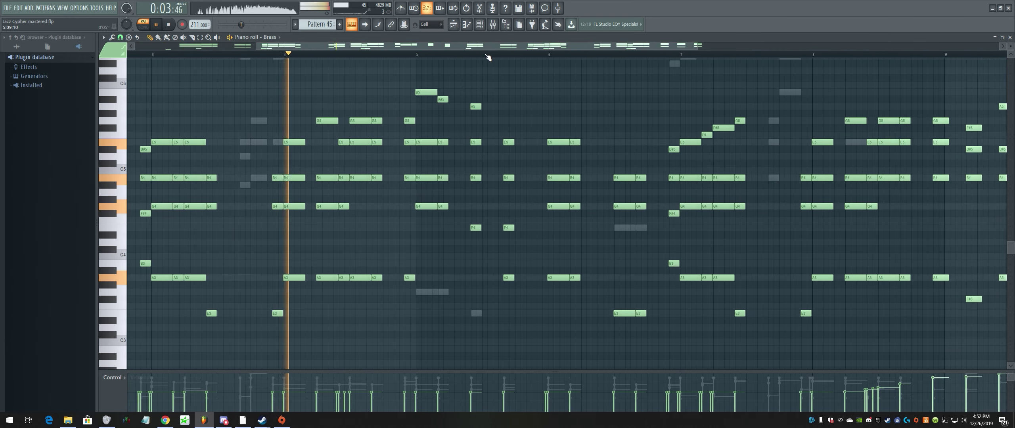
click(174, 26)
drag(464, 50, 596, 149)
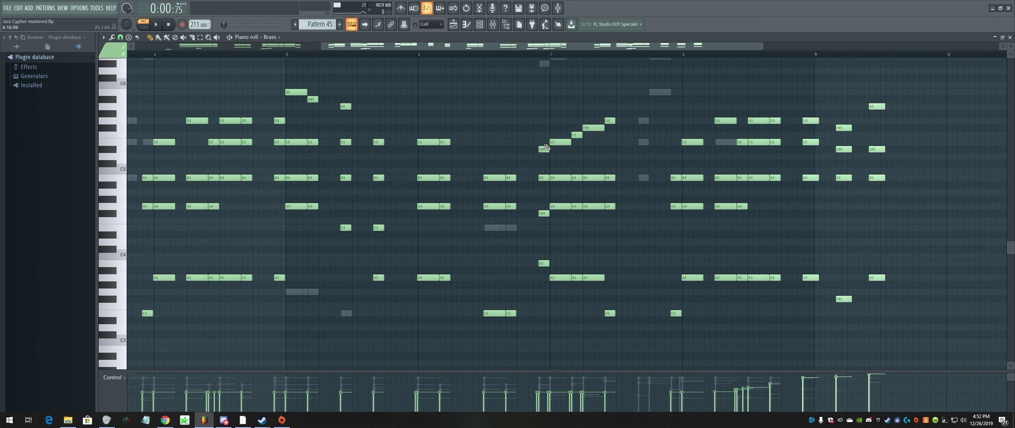
Audition the rising Brass phrase at bar 7 of Pattern 45 and look over its closing hits
click(543, 54)
click(157, 25)
click(169, 26)
click(540, 53)
drag(590, 45, 724, 171)
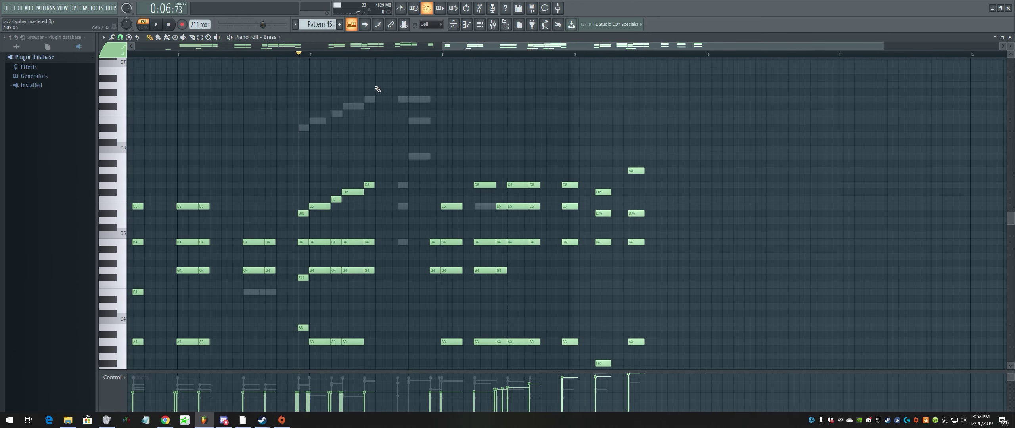
Solo the Piano channel and open its Pattern 45 notes in the piano roll
right_click(369, 101)
drag(468, 45, 416, 44)
click(480, 25)
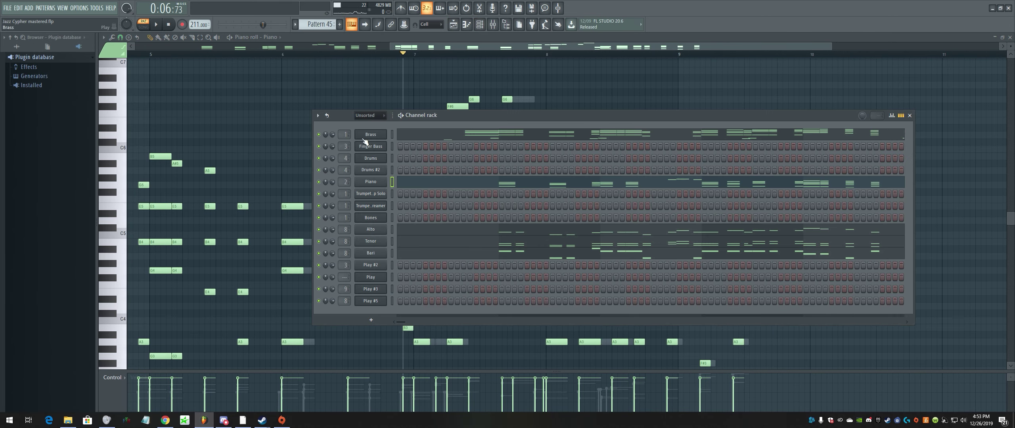
right_click(321, 182)
click(369, 182)
click(448, 186)
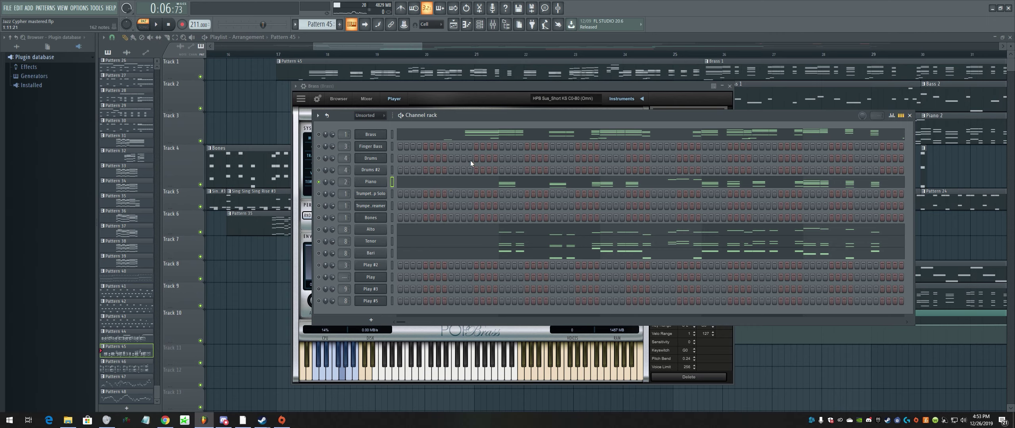
click(464, 181)
click(258, 55)
click(167, 26)
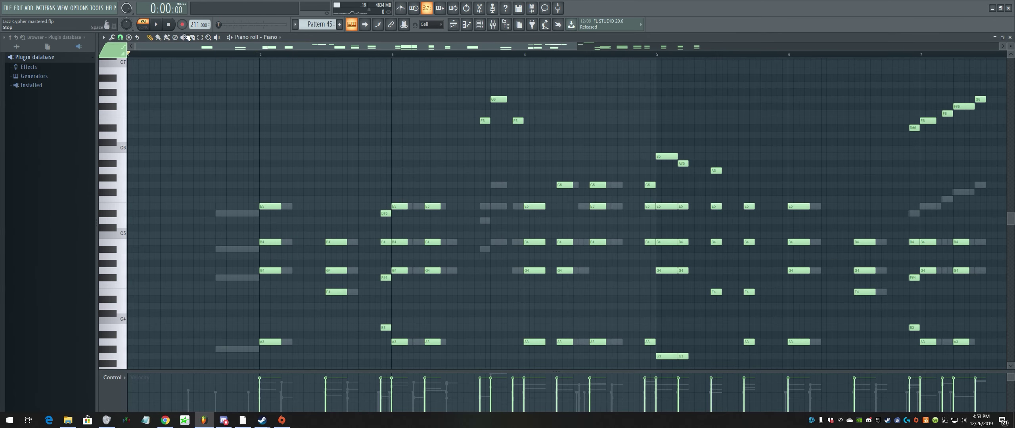
Audition the opening Piano notes of Pattern 45 and look over their chord voicings and high fills
click(158, 26)
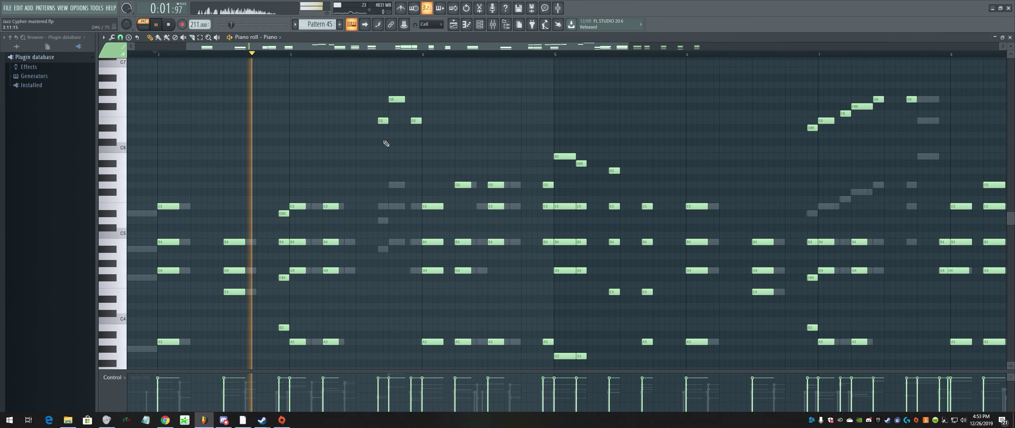
click(183, 25)
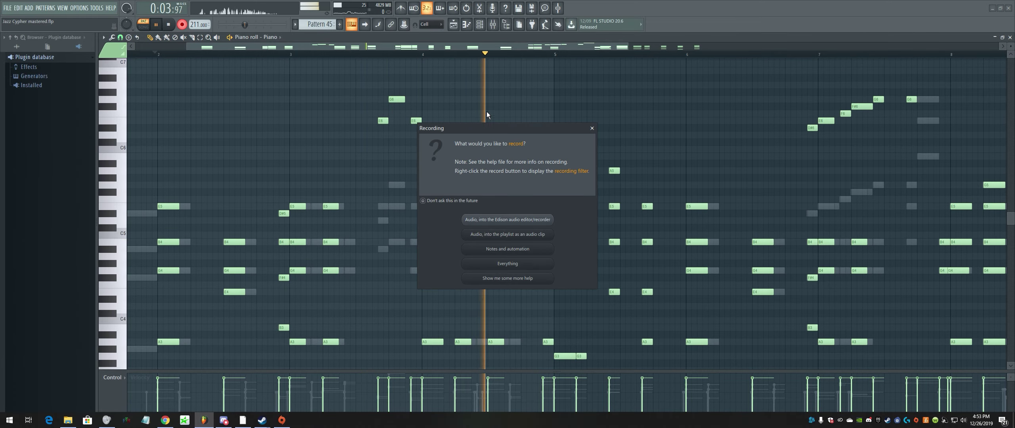
click(591, 129)
click(168, 25)
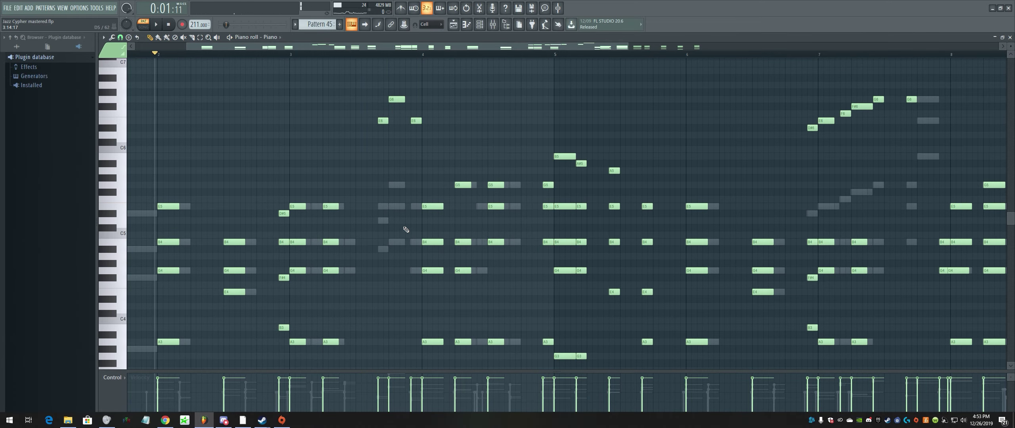
scroll(427, 198, down, 2)
scroll(428, 173, up, 3)
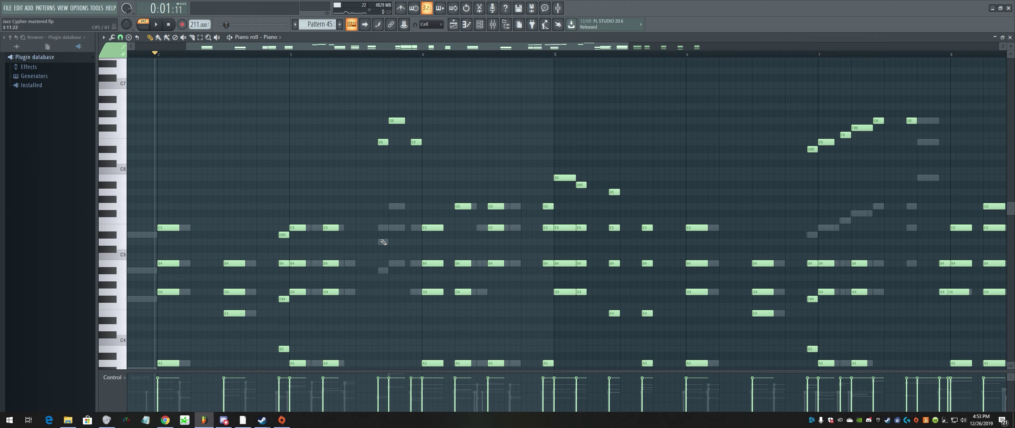
Enable only the Alto, Tenor and Bari channels so the sax section plays alone
key(F6)
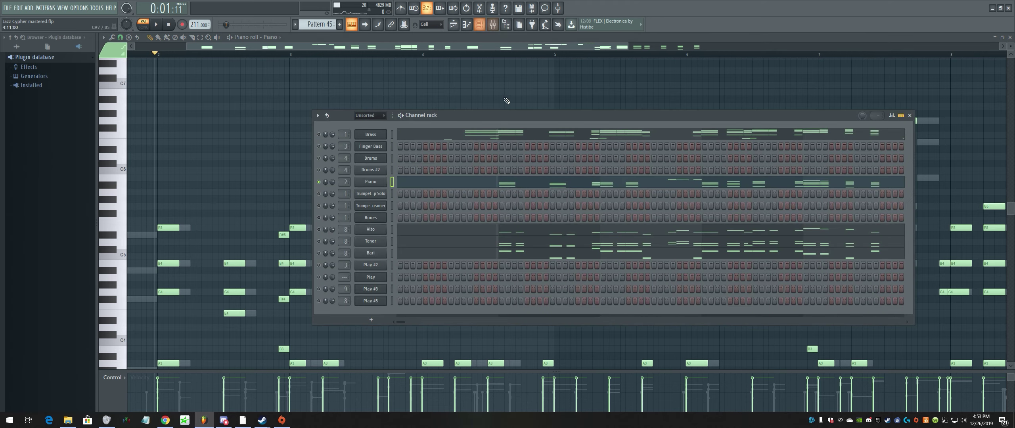
right_click(322, 184)
click(324, 202)
right_click(319, 230)
click(323, 234)
click(319, 242)
click(319, 253)
Open the Alto notes of Pattern 45 and audition the sax section through to the last bars
click(491, 230)
key(space)
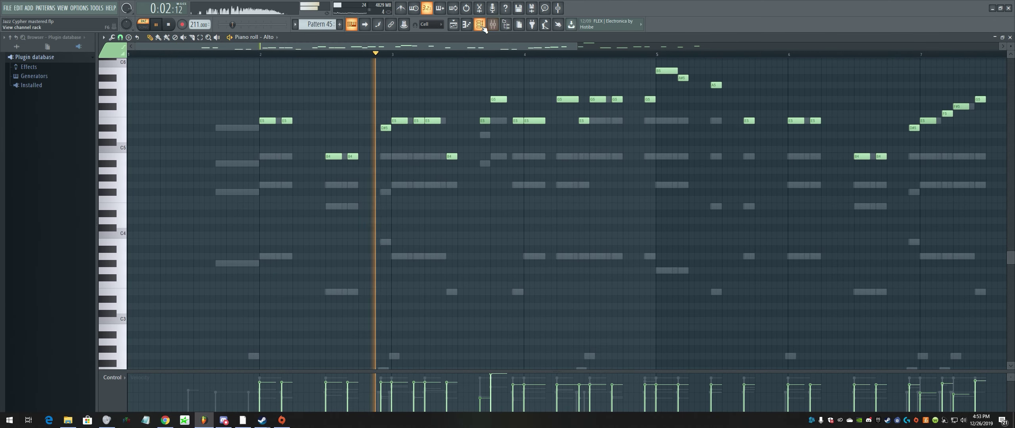
scroll(553, 169, up, 5)
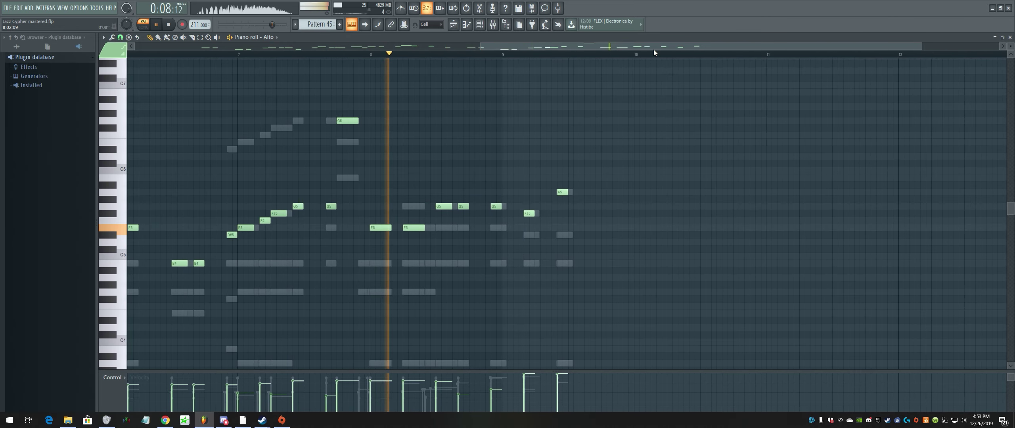
key(space)
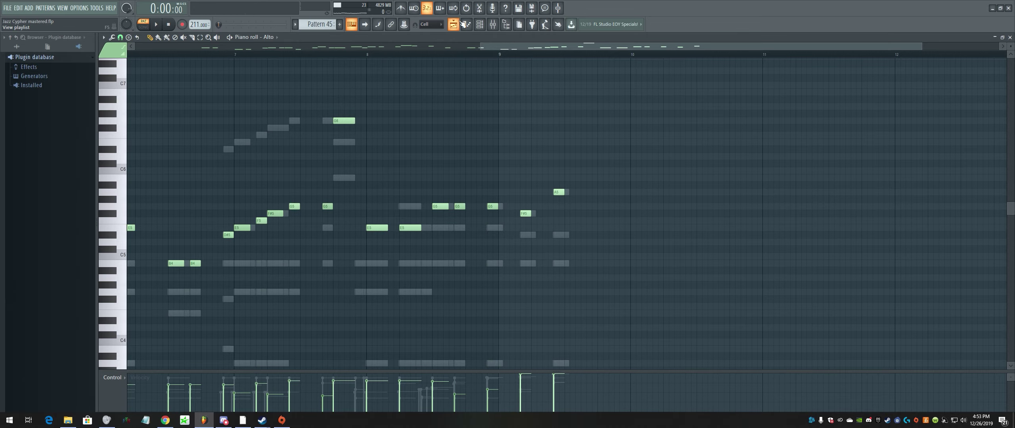
Turn off channel soloing so every instrument in the channel rack is enabled again
click(462, 23)
click(479, 24)
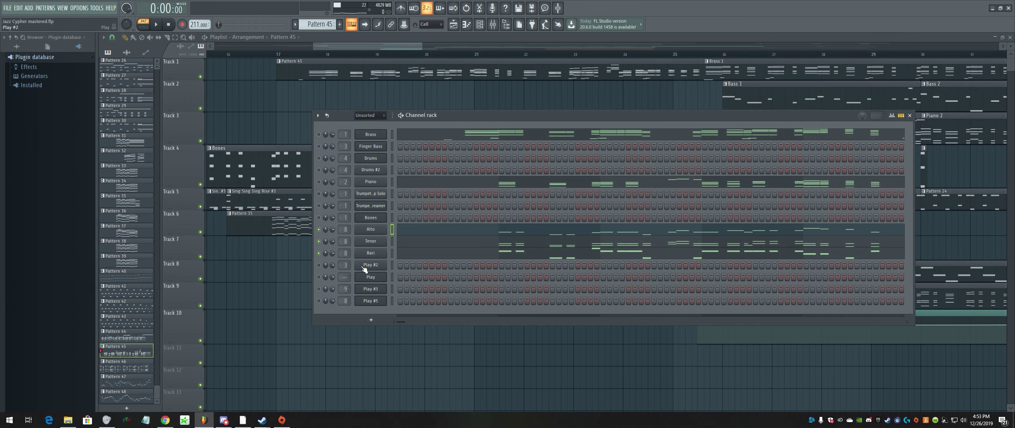
right_click(319, 134)
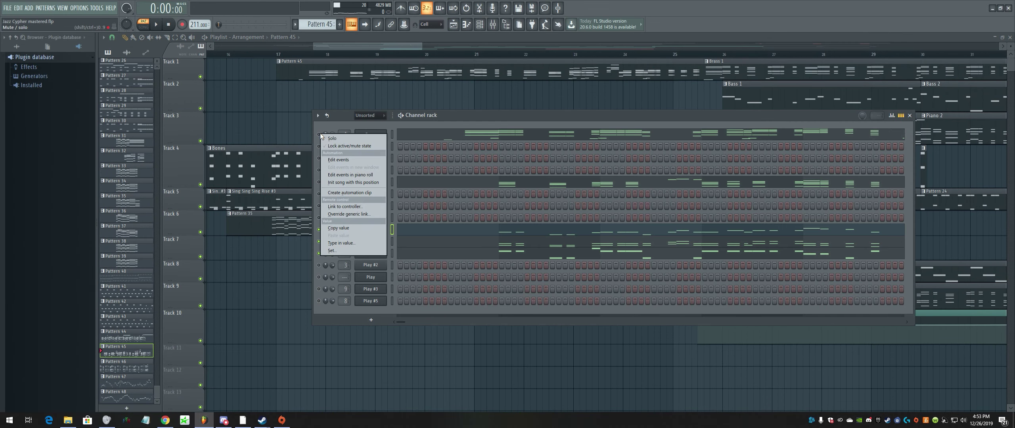
click(322, 139)
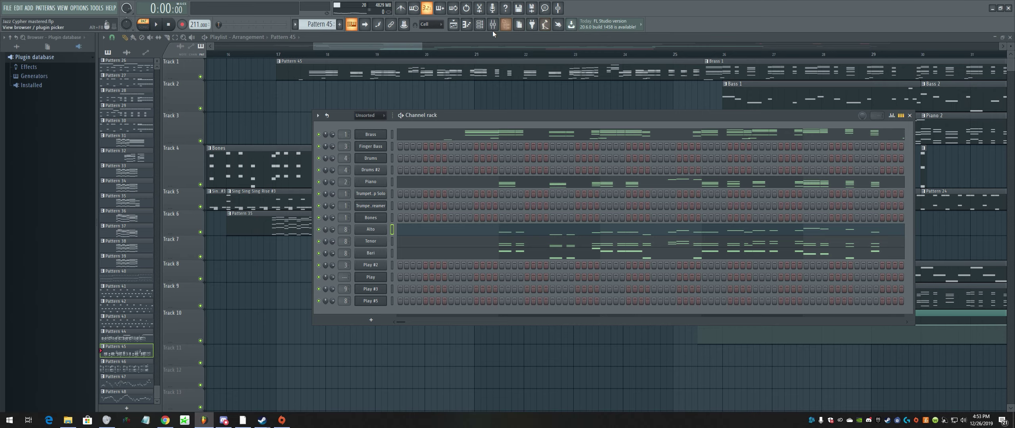
Open the mixer and examine the effects on the Re Dry and Re Wet reverb tracks
click(506, 24)
click(503, 24)
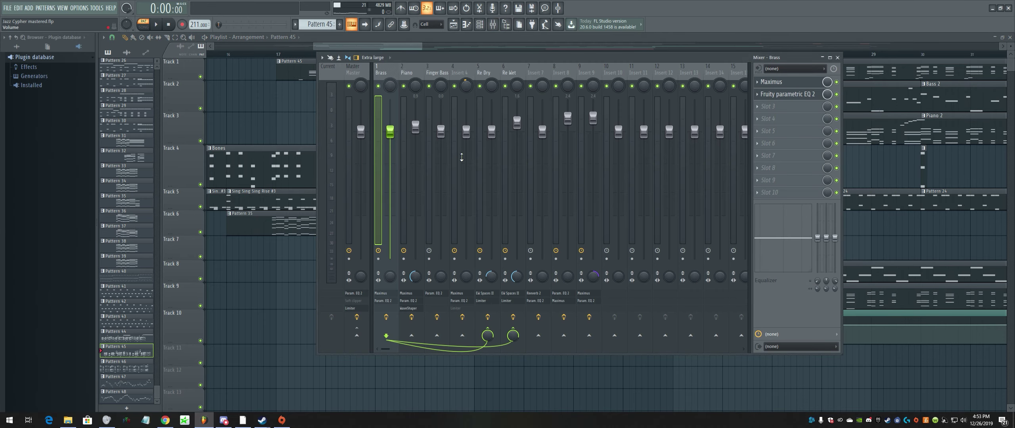
click(504, 74)
click(487, 74)
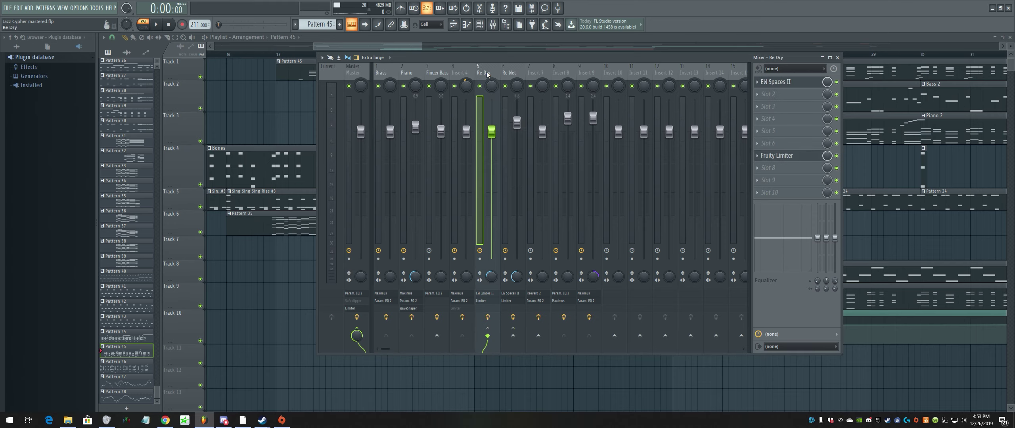
click(519, 75)
click(487, 74)
Open EW Spaces II on Re Dry and on Re Wet and compare their dry and wet levels
click(792, 82)
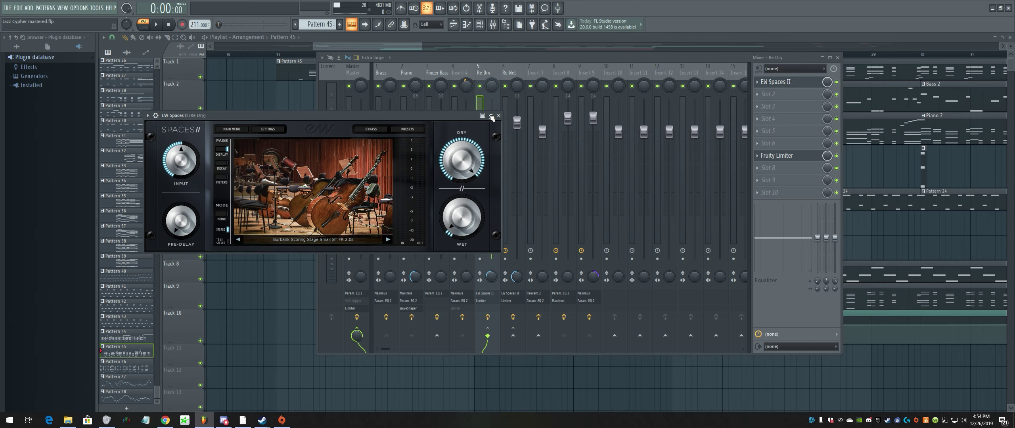
mouse_move(466, 226)
click(511, 71)
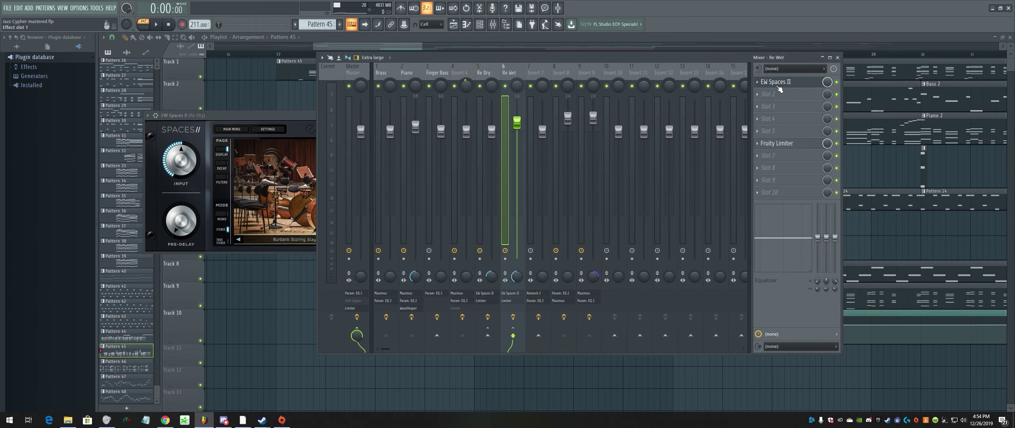
click(775, 83)
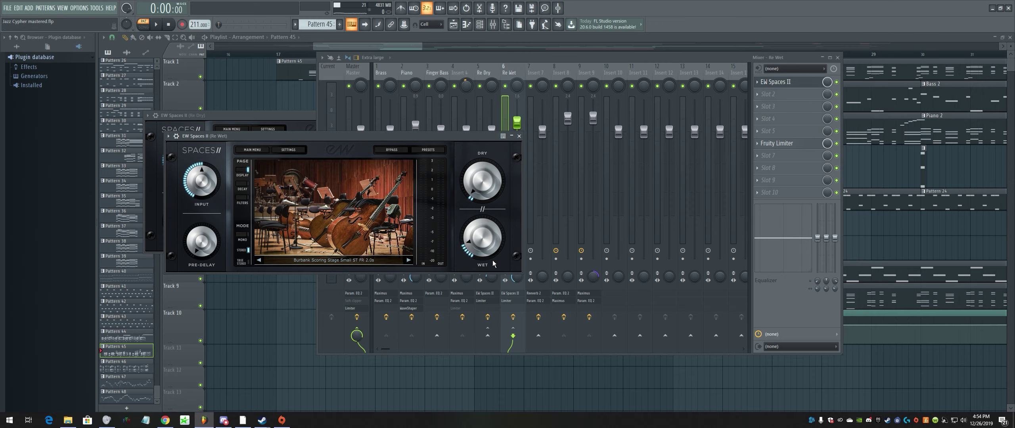
mouse_move(469, 180)
Examine how the Brass, Piano and Finger Bass mixer tracks are routed to the reverb tracks
click(490, 74)
click(392, 70)
click(413, 70)
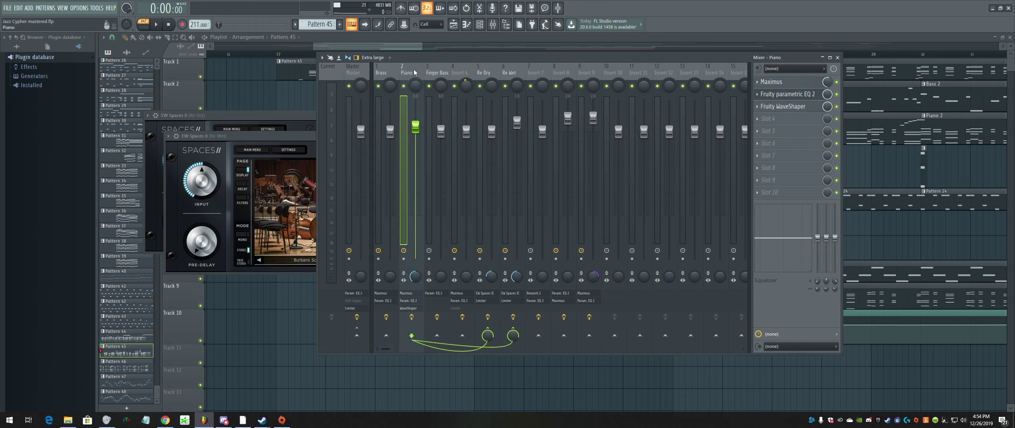
click(444, 71)
click(384, 72)
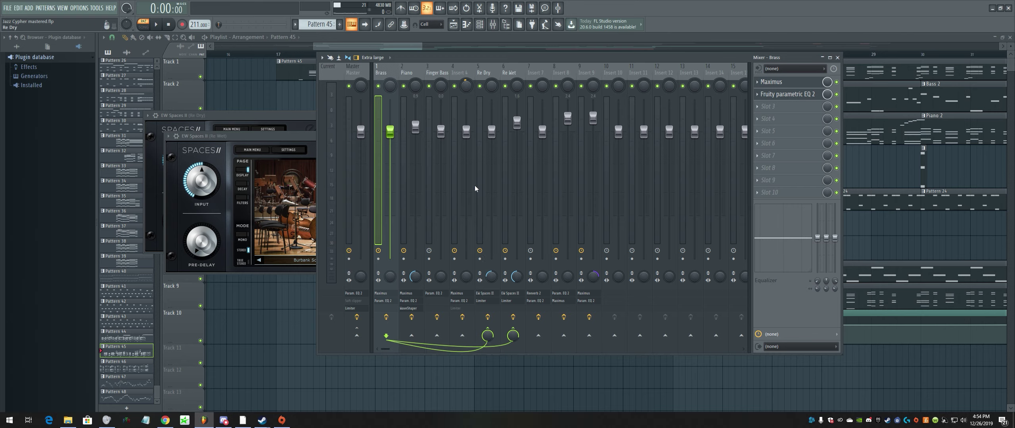
Compare the Re Dry and Re Wet mixer tracks and their routing to the Master
click(496, 85)
click(512, 71)
click(492, 72)
click(511, 70)
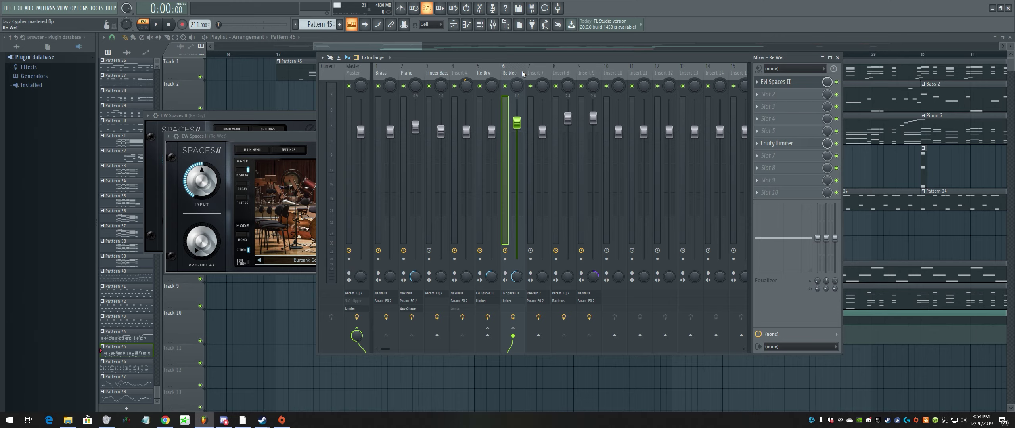
click(481, 71)
click(515, 71)
click(486, 72)
click(510, 72)
click(487, 71)
click(508, 70)
Reposition the mixer and examine the reverb sends of Insert 4 and the neighbouring instrument tracks
drag(563, 60, 632, 89)
click(530, 102)
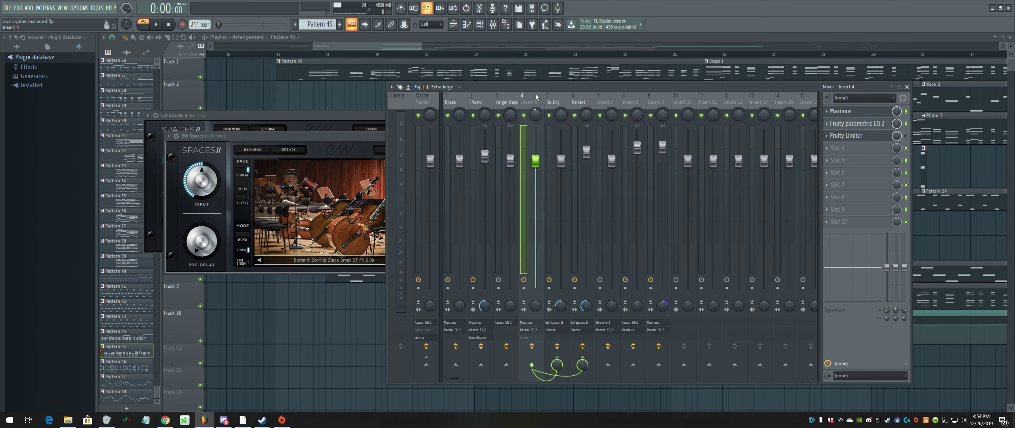
key(Left)
key(Left)
key(Left)
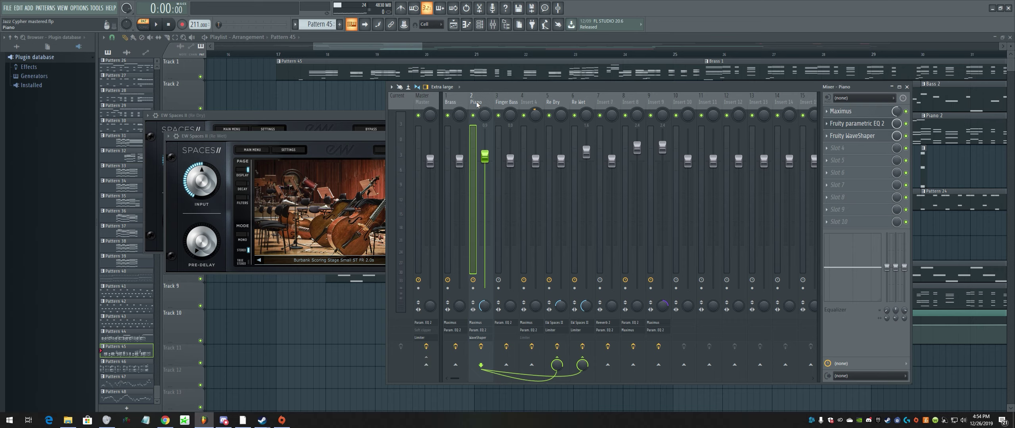
key(Right)
key(Right)
key(Right)
Step through the mixer from Re Dry and Re Wet past Insert 9 and examine the effects and sends
click(548, 103)
click(574, 102)
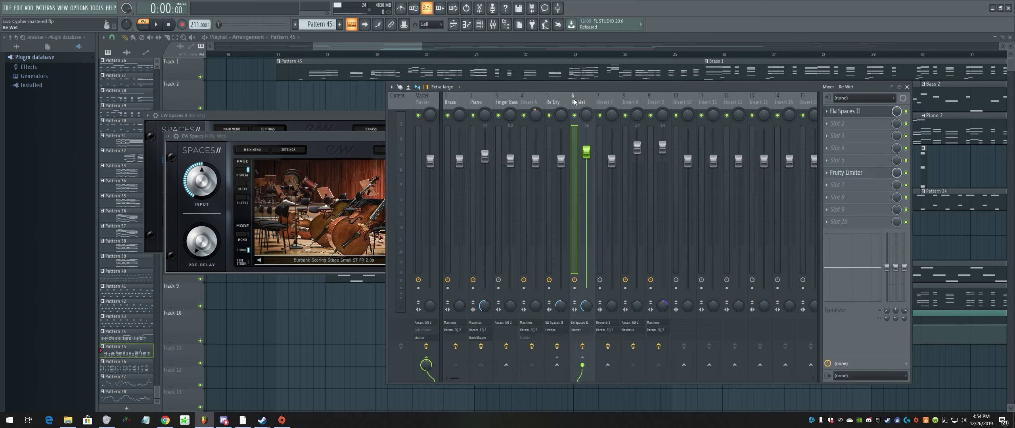
key(Right)
key(Right)
key(Right)
key(Right)
key(Right)
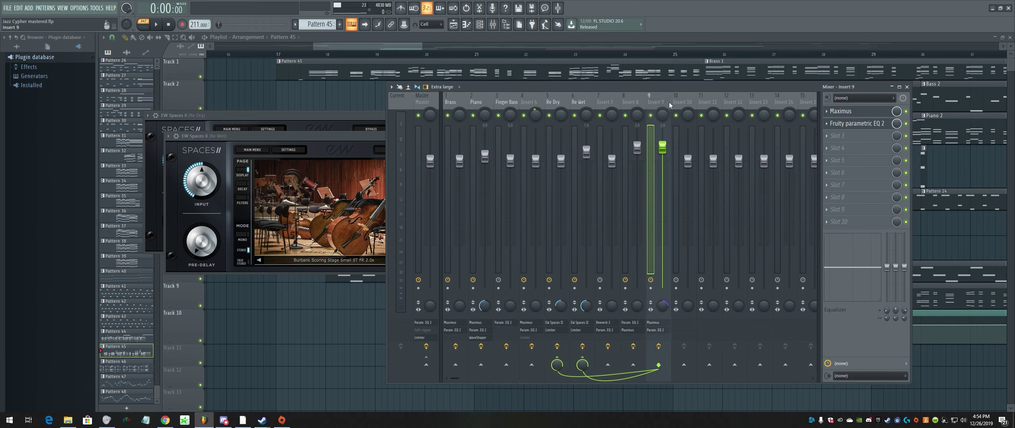
key(Left)
key(Left)
key(Left)
key(Right)
key(Right)
key(Right)
key(Right)
key(Right)
key(Left)
drag(698, 102, 453, 102)
Return to the playlist and look through the arrangement to the Pattern 48 solo and its modulation wheel automation
click(453, 25)
drag(417, 46, 450, 52)
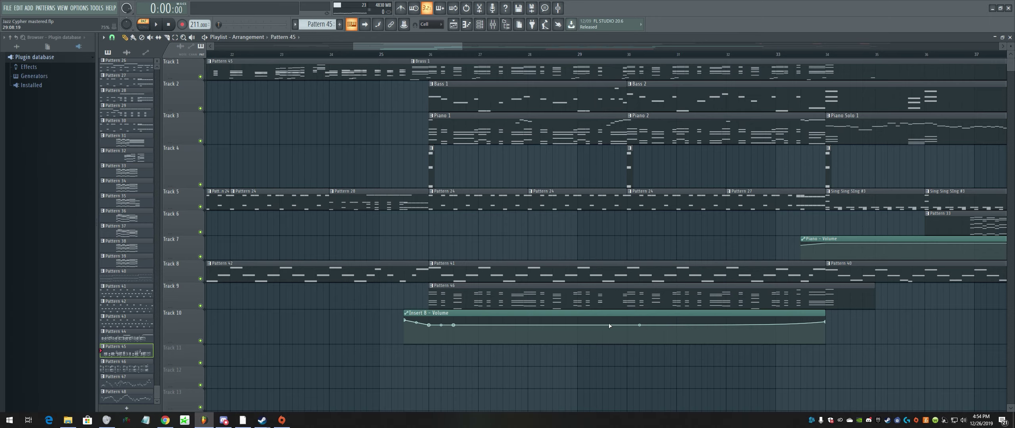
drag(457, 46, 526, 64)
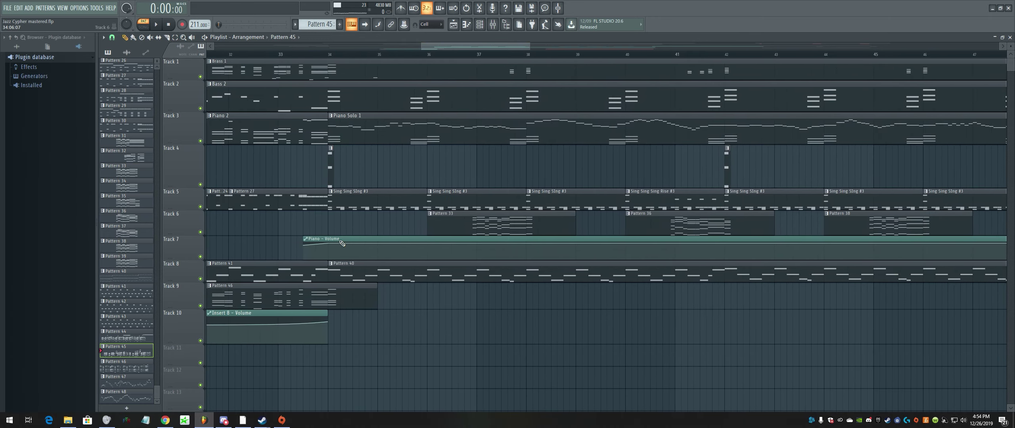
drag(517, 46, 735, 74)
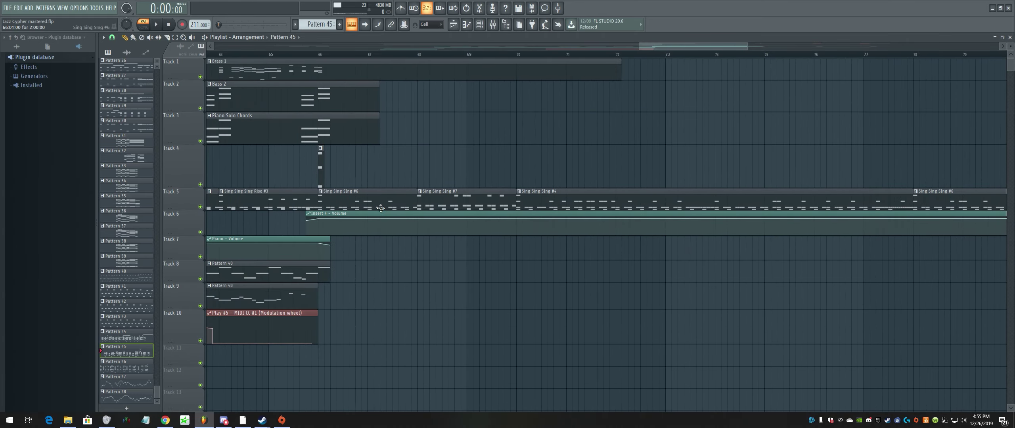
drag(656, 46, 562, 54)
scroll(370, 214, down, 1)
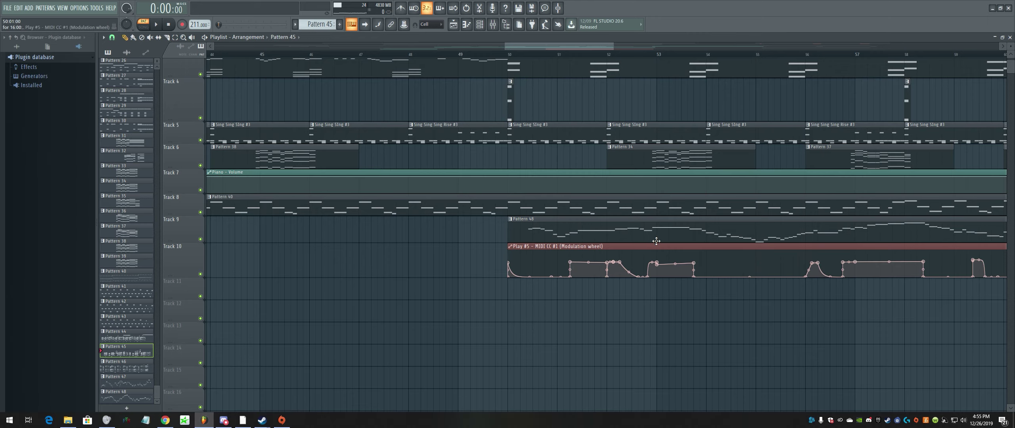
Solo Track 9 in the playlist to isolate the Pattern 48 line
click(201, 240)
click(201, 274)
right_click(201, 239)
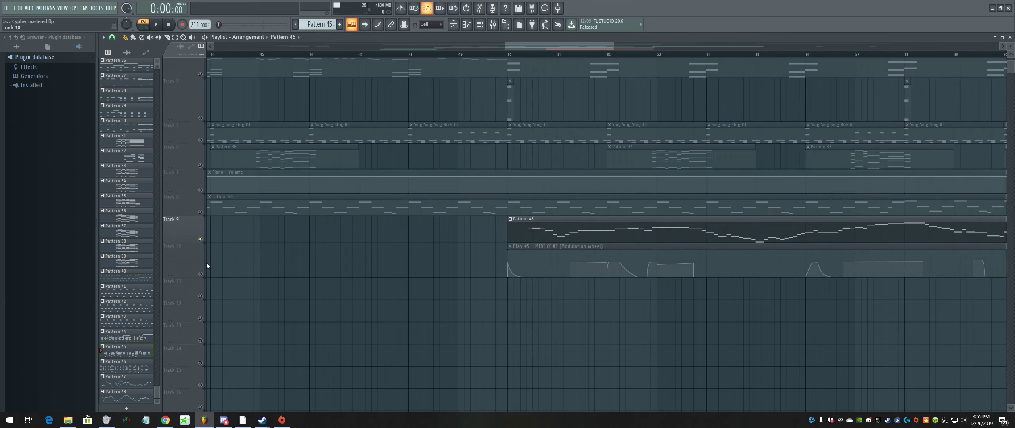
Enable Track 10 alongside the soloed Track 9 and open the Play #5 instrument behind Pattern 48
click(200, 274)
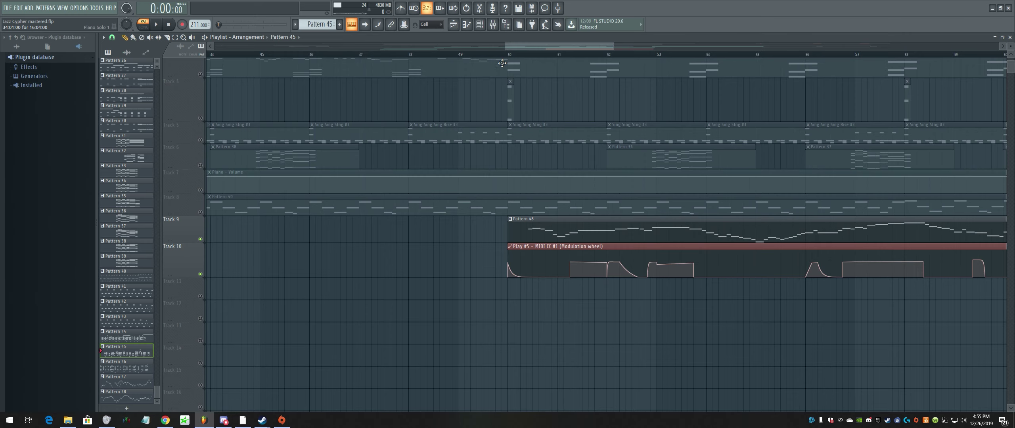
double_click(544, 237)
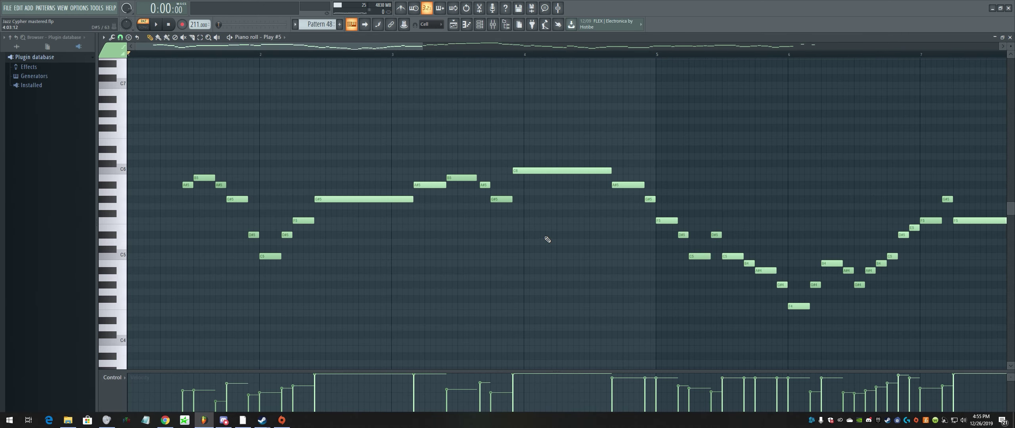
click(481, 25)
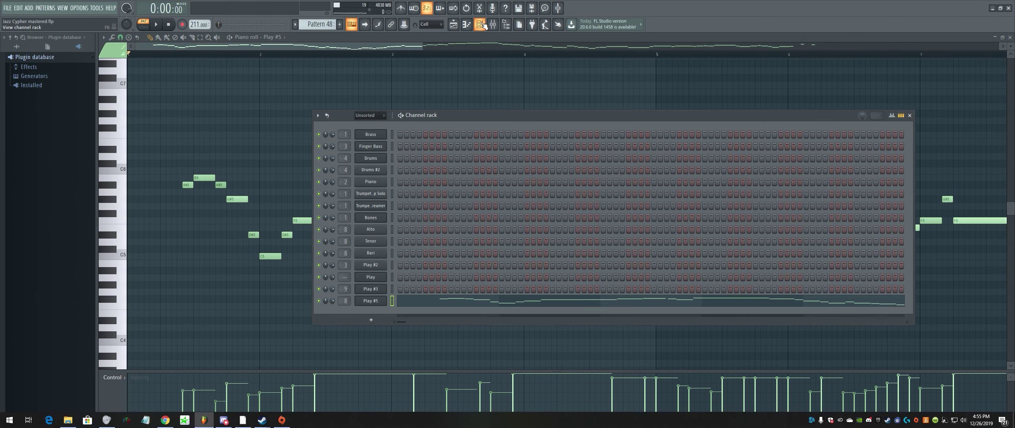
click(371, 302)
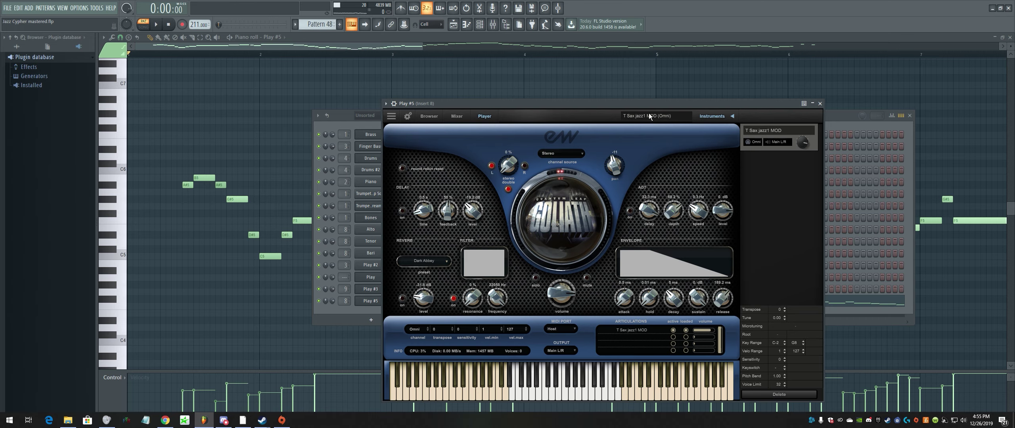
Return to the playlist and play the Pattern 48 solo with its modulation wheel automation in song mode, including from about bar 57
click(454, 24)
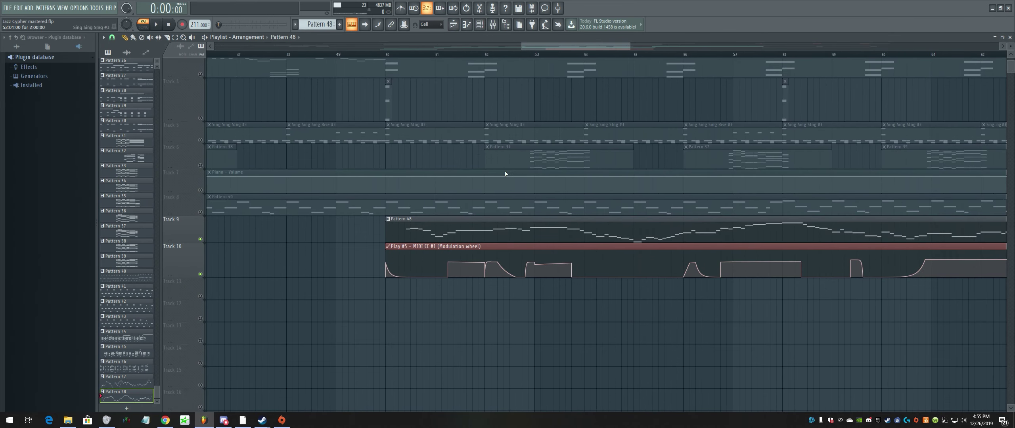
mouse_move(444, 278)
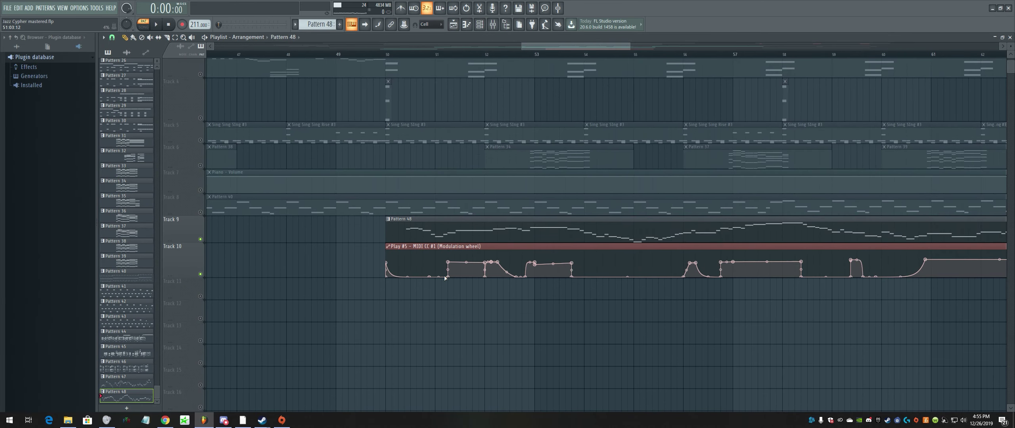
drag(560, 48, 608, 55)
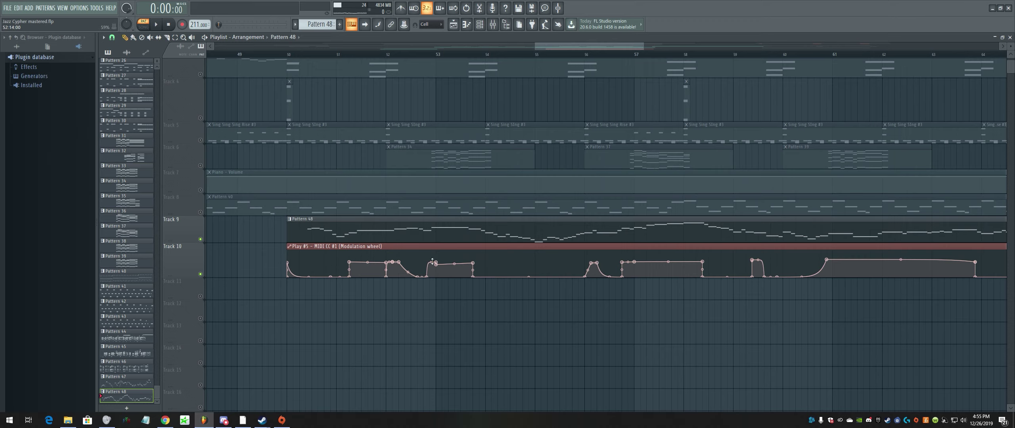
click(143, 26)
click(161, 30)
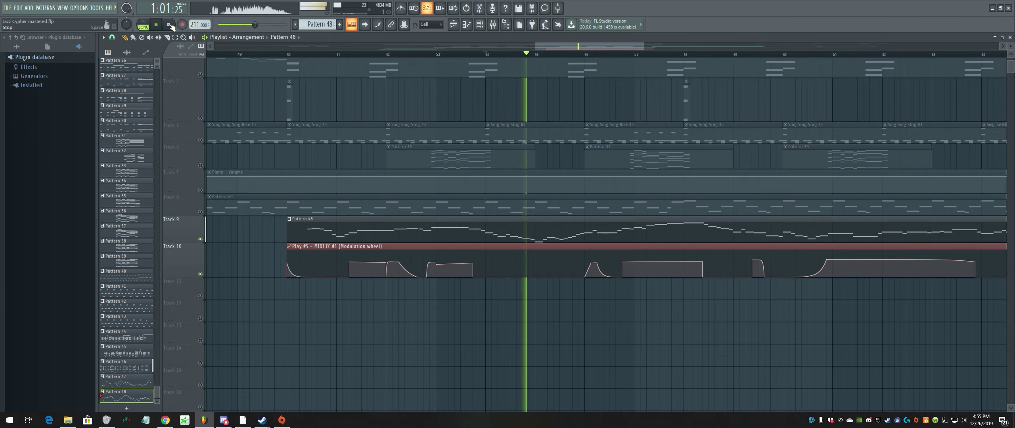
drag(618, 54, 631, 55)
click(156, 25)
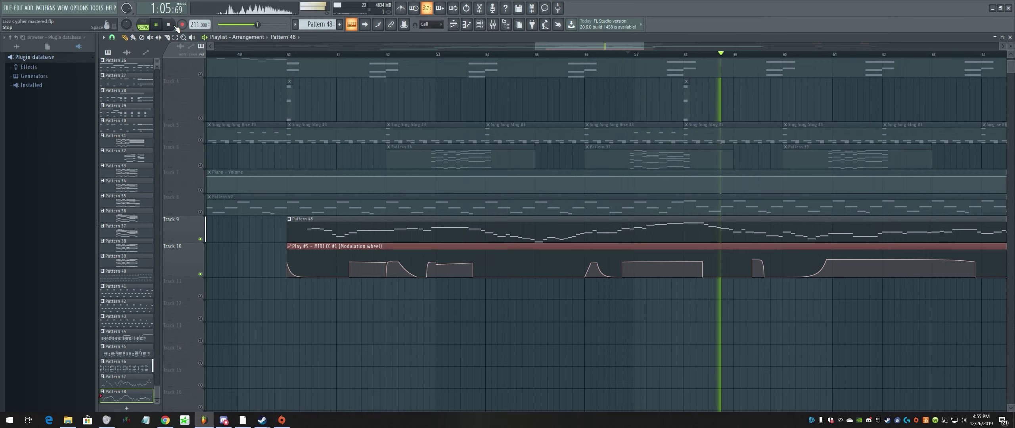
key(space)
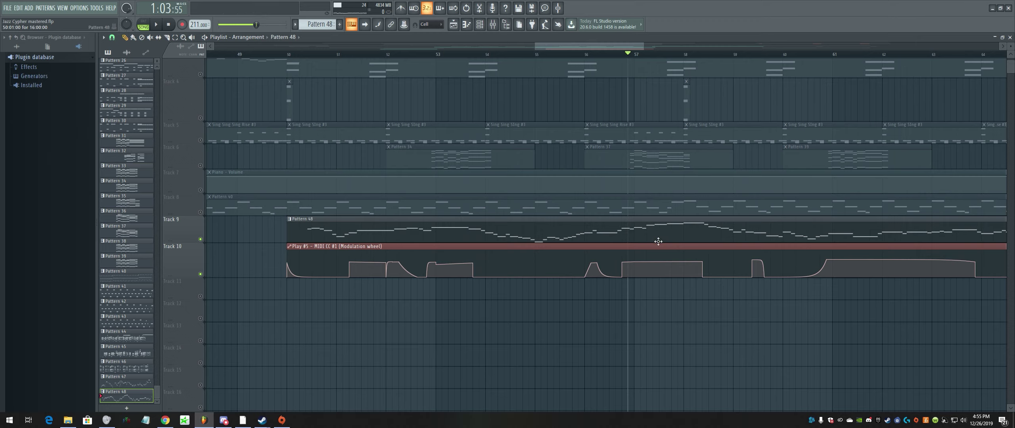
Look over the rest of the modulation wheel automation and examine Pattern 48's notes from the ending back to the start
click(626, 55)
drag(628, 56, 643, 76)
drag(592, 46, 616, 46)
scroll(565, 186, up, 2)
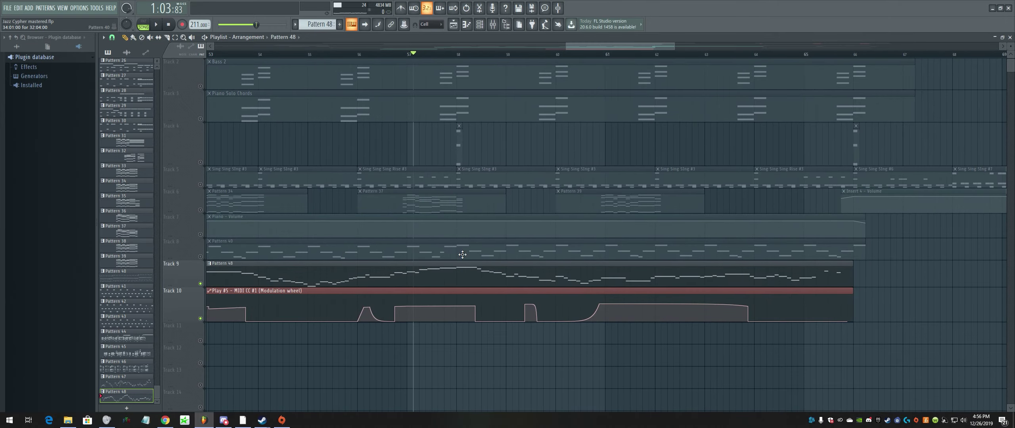
click(538, 54)
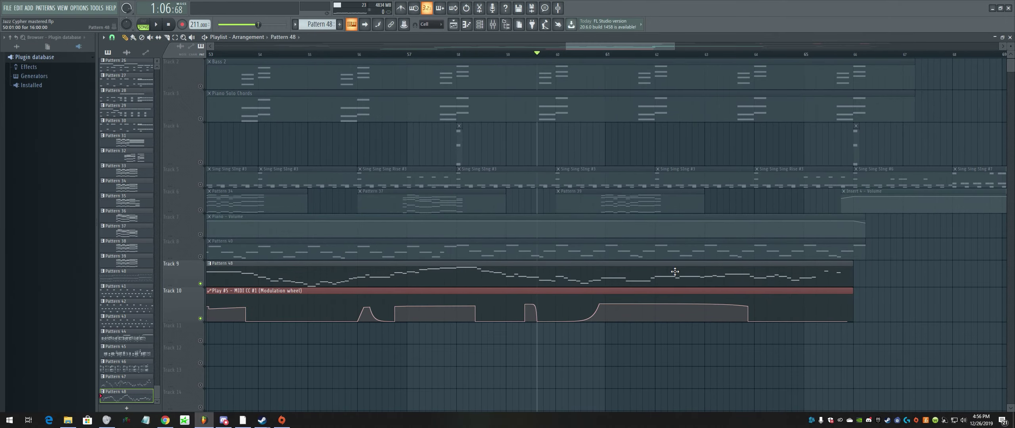
double_click(600, 279)
drag(628, 44, 656, 222)
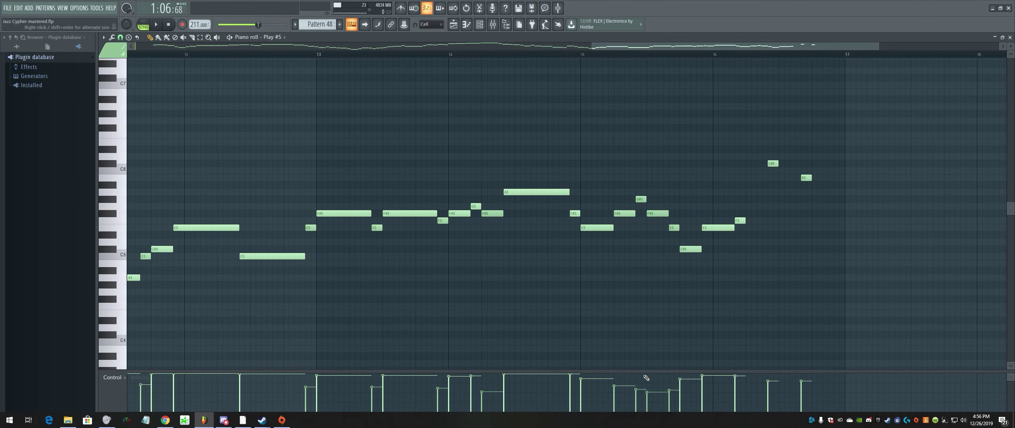
drag(621, 49, 301, 46)
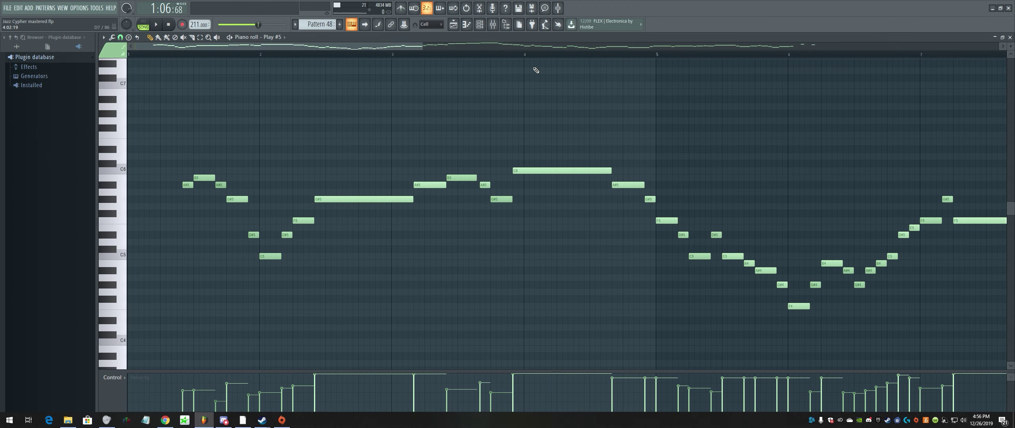
Open Brass 1 and the Piano Solo Chords pattern from the playlist and examine the solo's backing chords in the piano roll
click(453, 24)
drag(636, 47, 567, 46)
scroll(566, 185, up, 1)
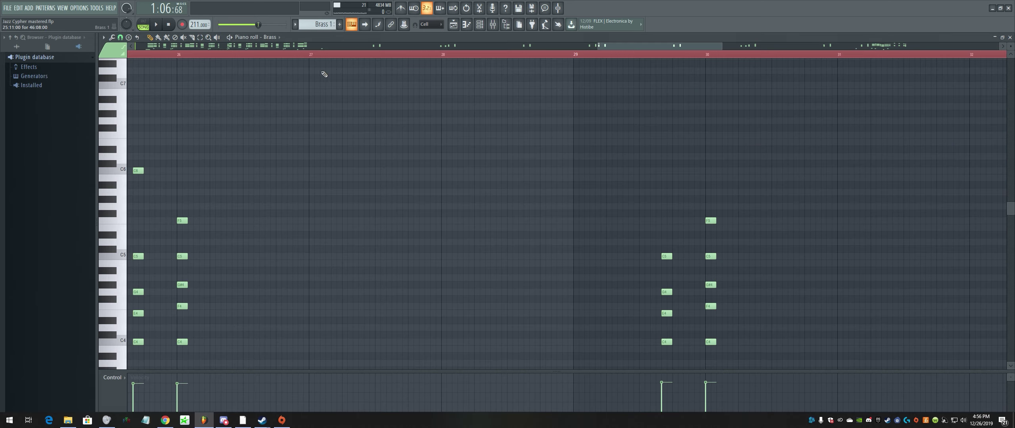
double_click(324, 72)
click(467, 27)
drag(601, 47, 560, 56)
double_click(635, 121)
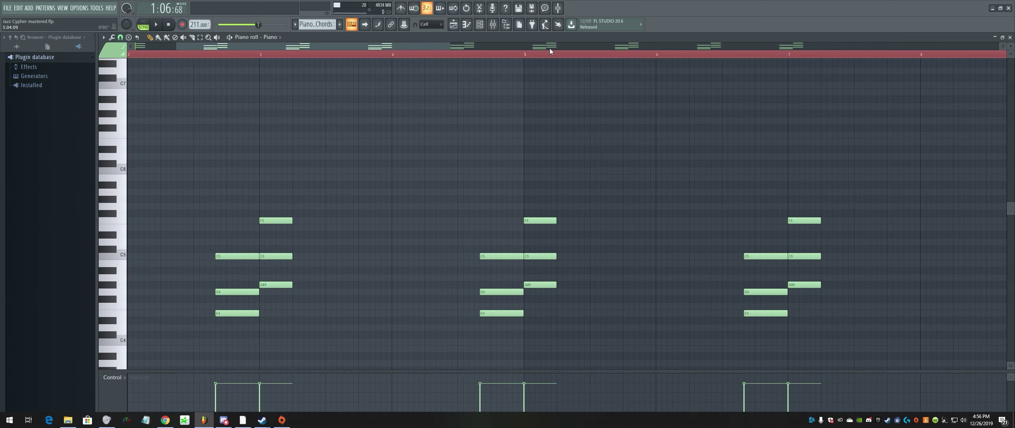
drag(442, 48, 536, 56)
scroll(446, 129, down, 3)
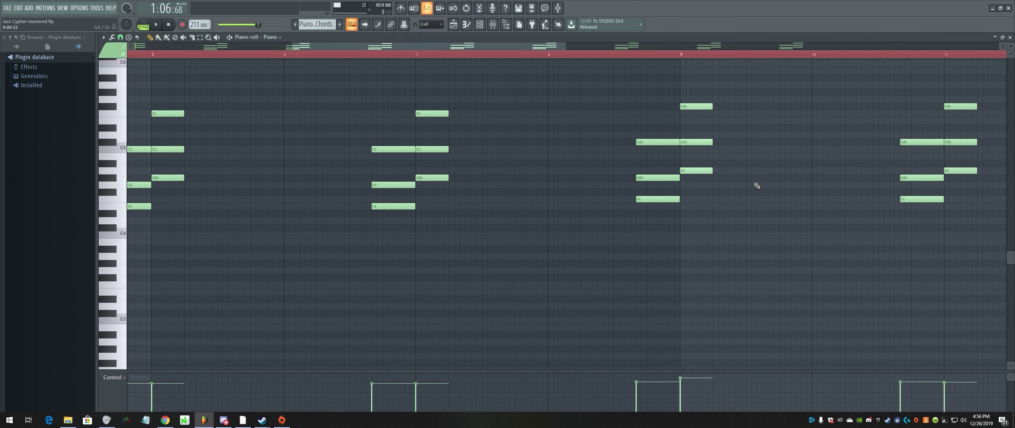
drag(418, 47, 217, 53)
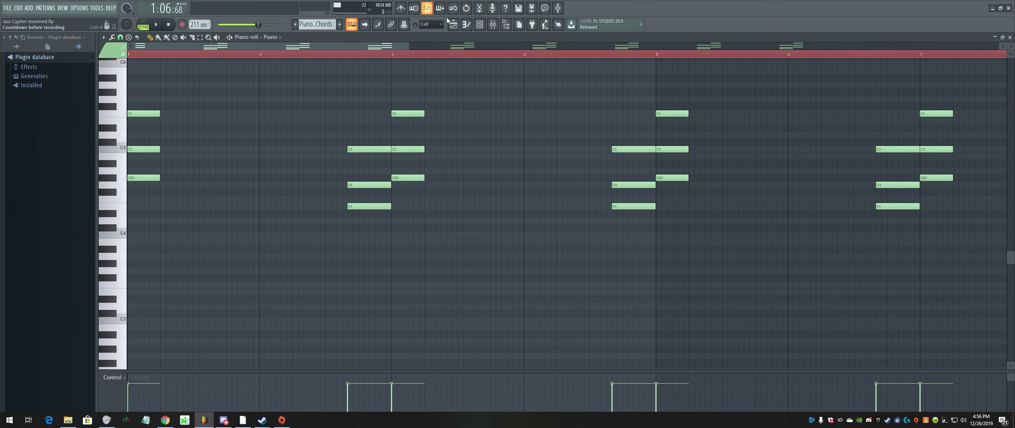
Unsolo the playlist so all tracks are active, and widen the view around Piano Solo 1
click(466, 25)
click(455, 28)
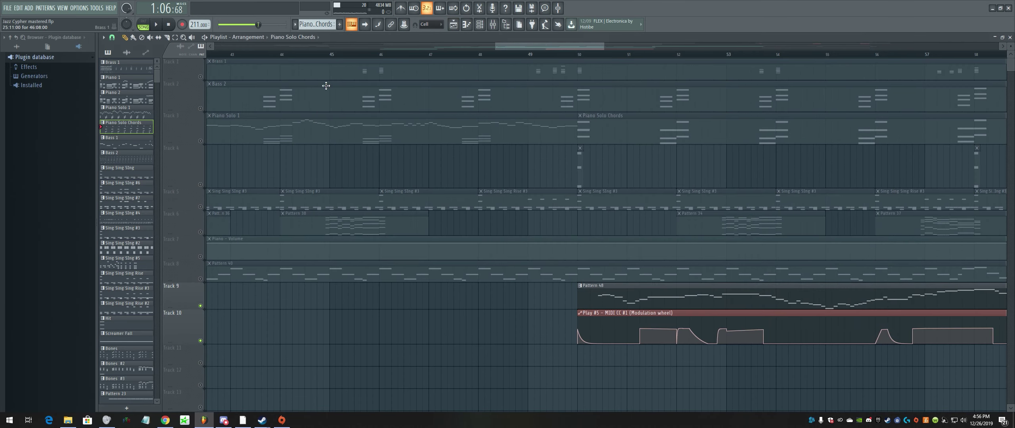
right_click(201, 76)
right_click(200, 77)
drag(574, 46, 468, 45)
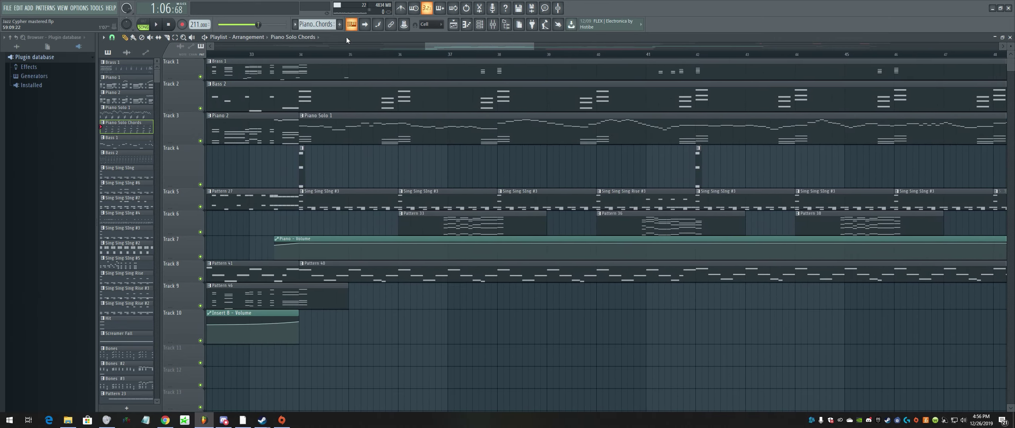
drag(530, 45, 578, 47)
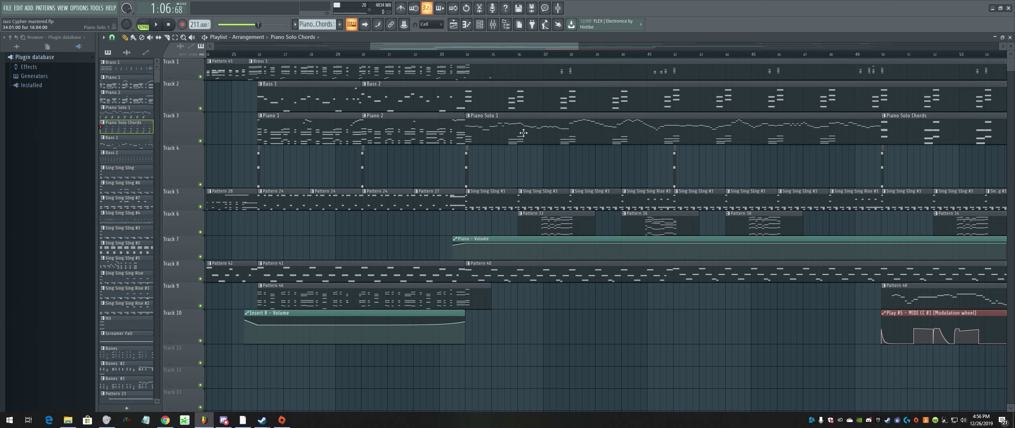
Open the Piano Solo 1 pattern and examine its melody and chord notes in the piano roll
double_click(504, 131)
drag(440, 46, 281, 48)
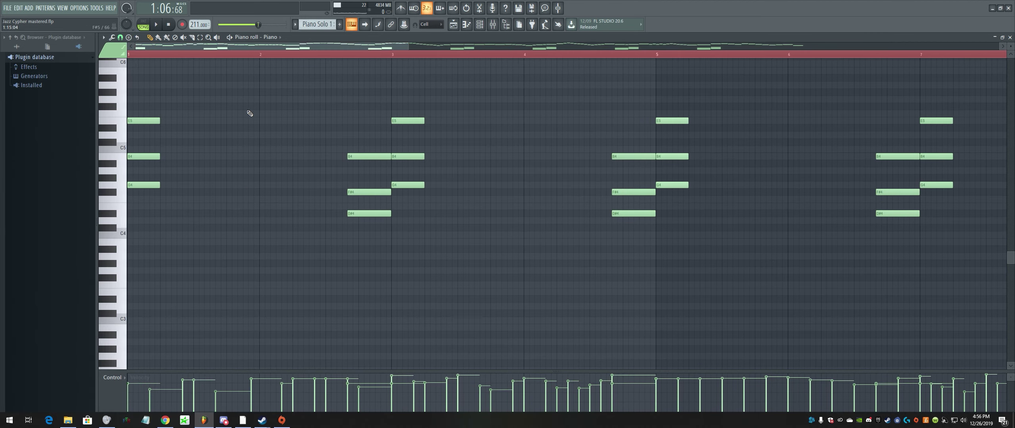
scroll(170, 168, up, 3)
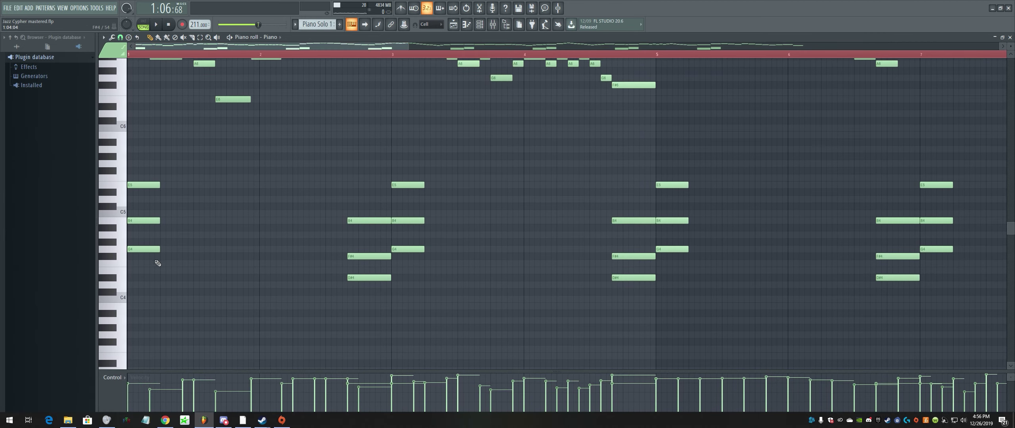
click(453, 25)
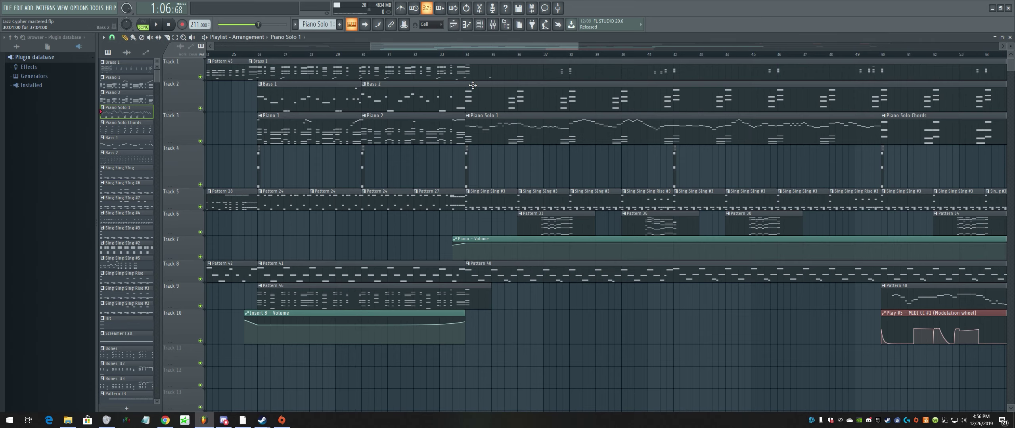
Open Pattern 33 on Track 6 and play its sax section on its own in pattern mode
drag(578, 46, 528, 46)
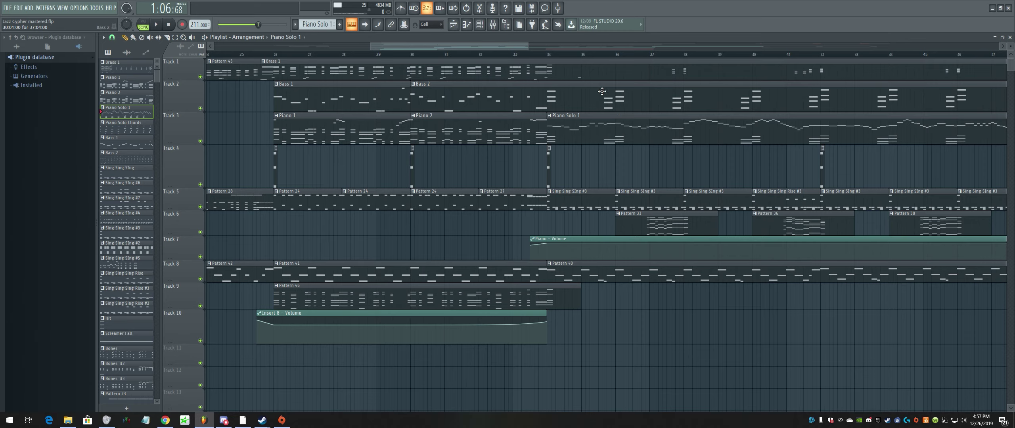
click(526, 46)
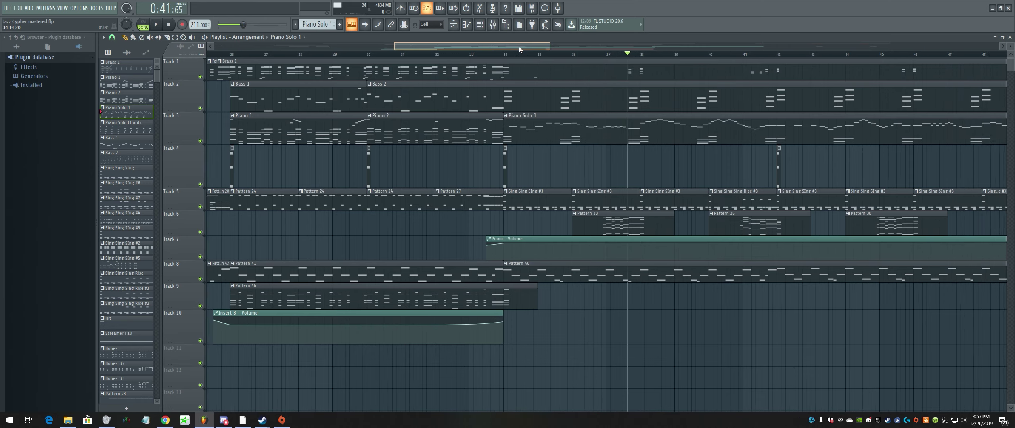
double_click(511, 228)
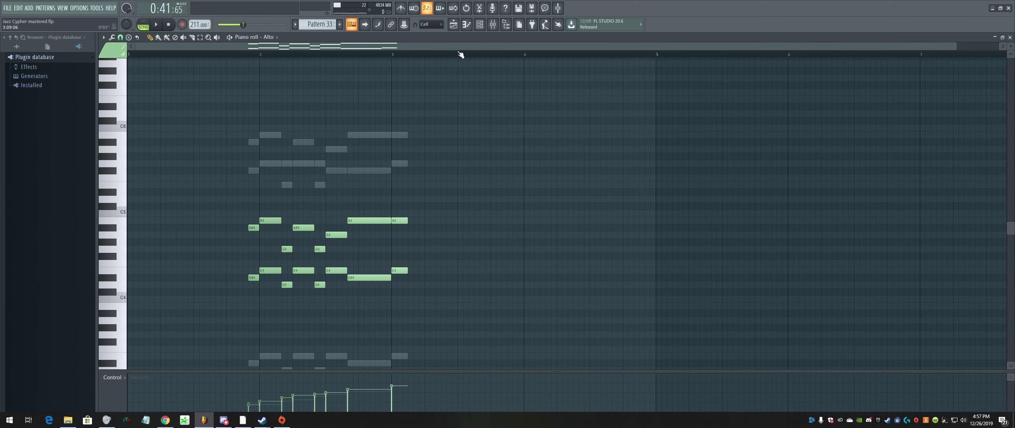
key(l)
key(space)
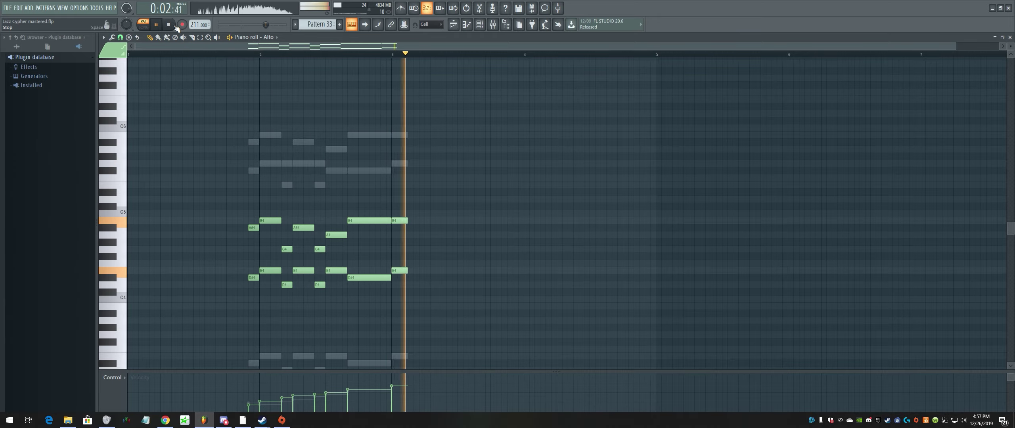
click(182, 24)
click(591, 130)
click(182, 24)
key(space)
Open Pattern 36 from the playlist and listen to it in pattern mode
click(454, 24)
drag(512, 46, 544, 46)
double_click(529, 222)
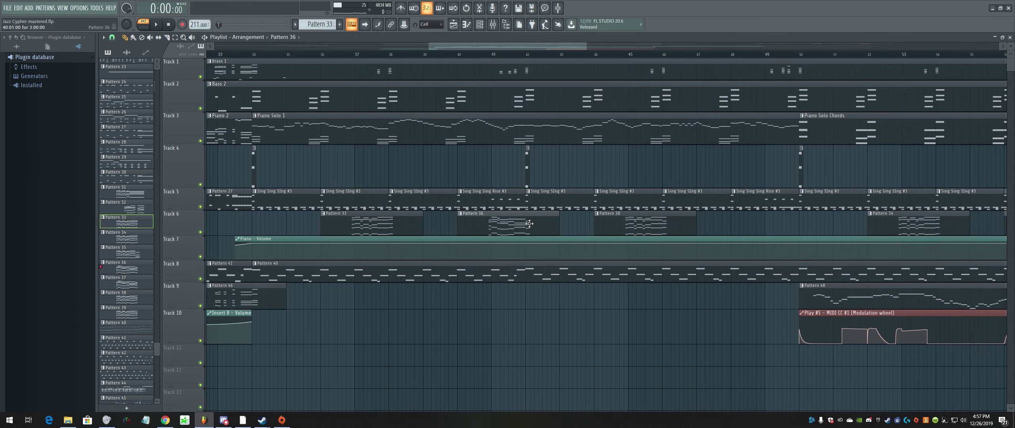
drag(377, 47, 166, 46)
click(156, 24)
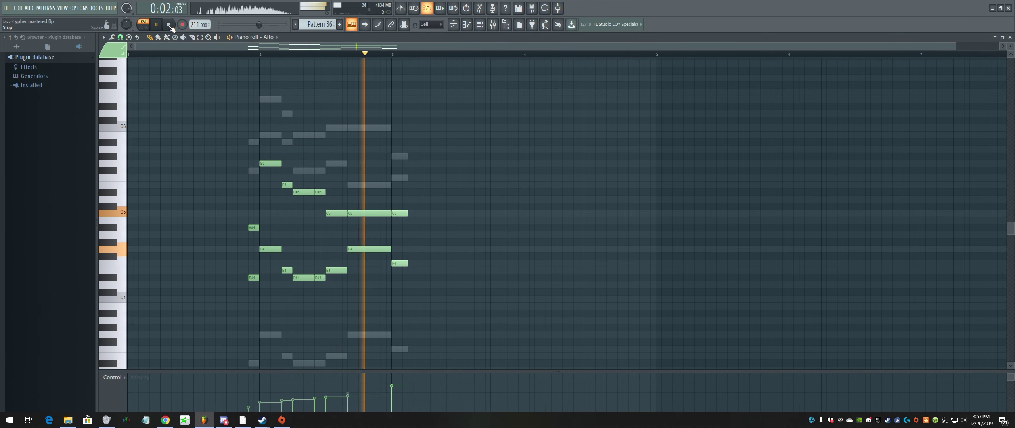
click(169, 25)
Reopen Pattern 36 to examine its lower sax notes and replay it from its first note
click(454, 24)
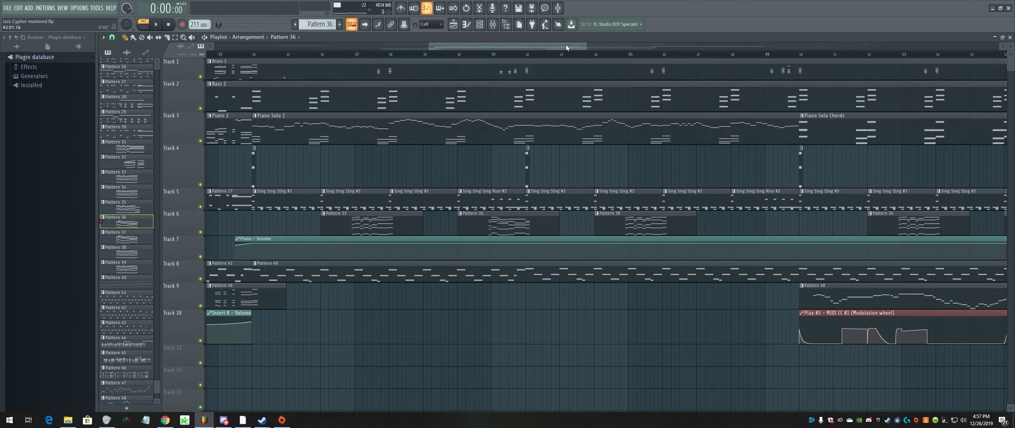
scroll(561, 45, left, 1)
double_click(526, 226)
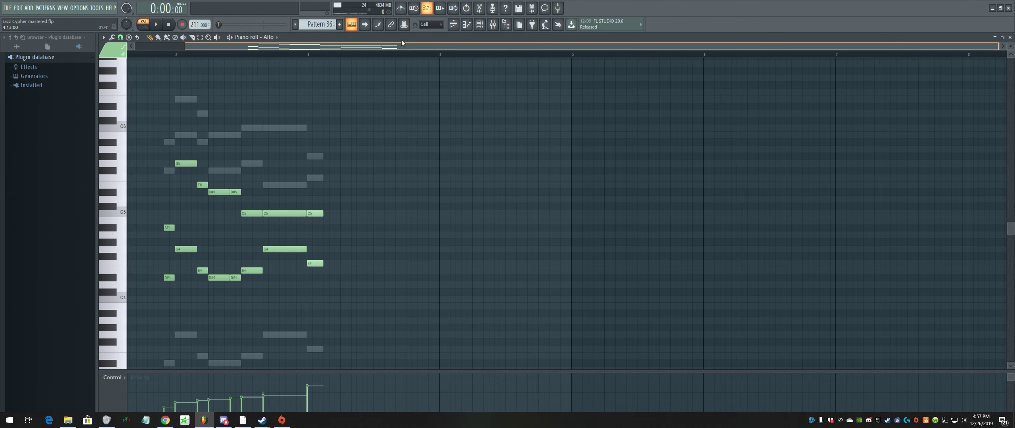
scroll(400, 141, down, 3)
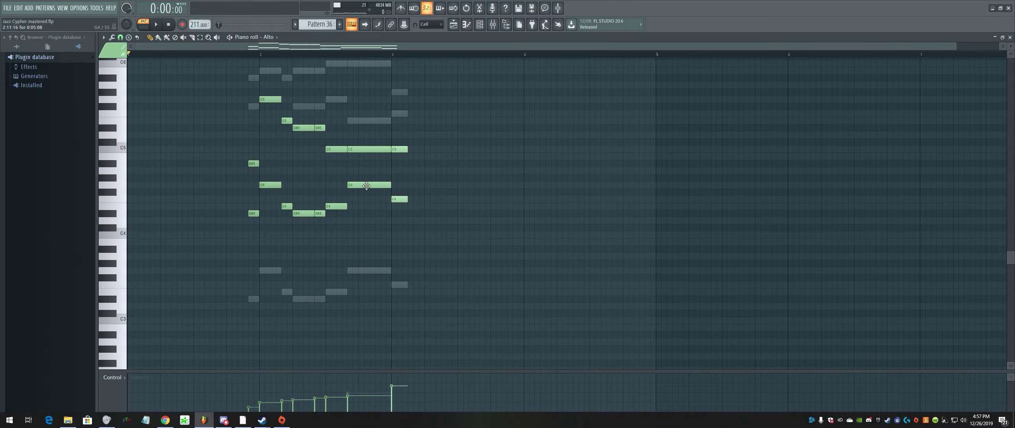
click(249, 54)
click(156, 24)
key(space)
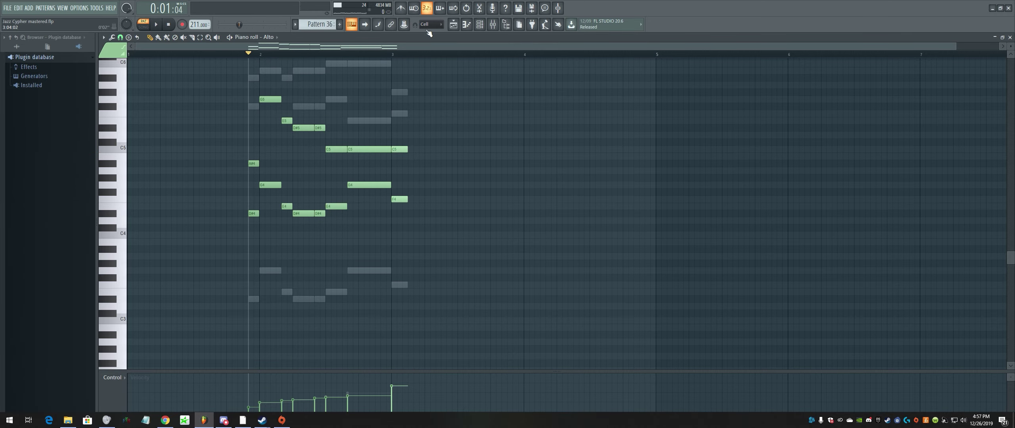
Open the Brass 1 pattern from the playlist and play its closing brass passage in the piano roll
click(453, 25)
drag(515, 45, 647, 46)
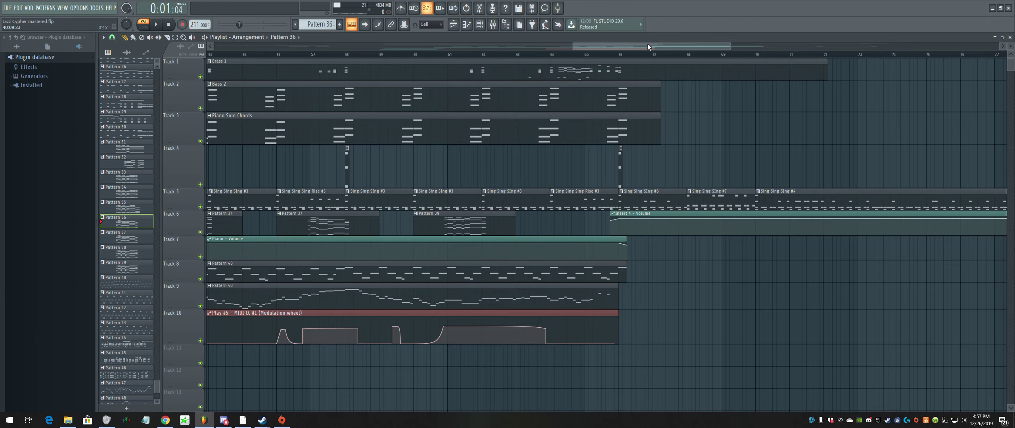
double_click(566, 72)
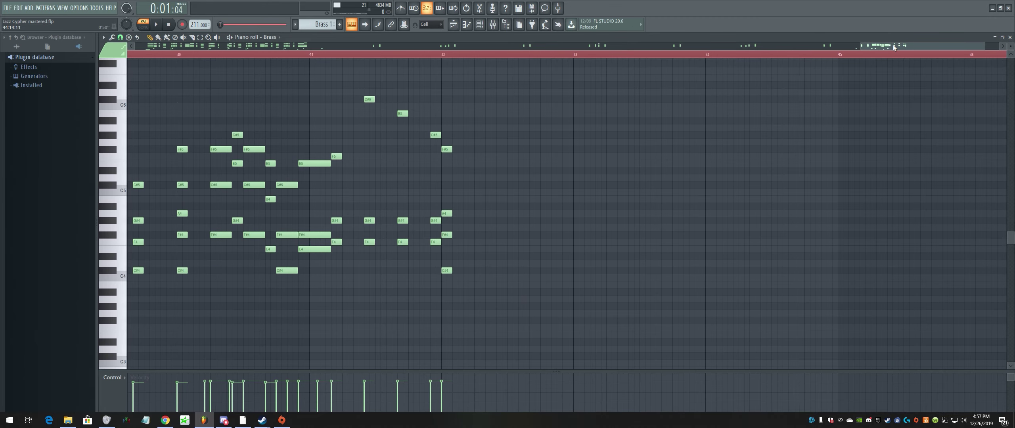
drag(894, 48, 852, 48)
click(429, 55)
click(157, 26)
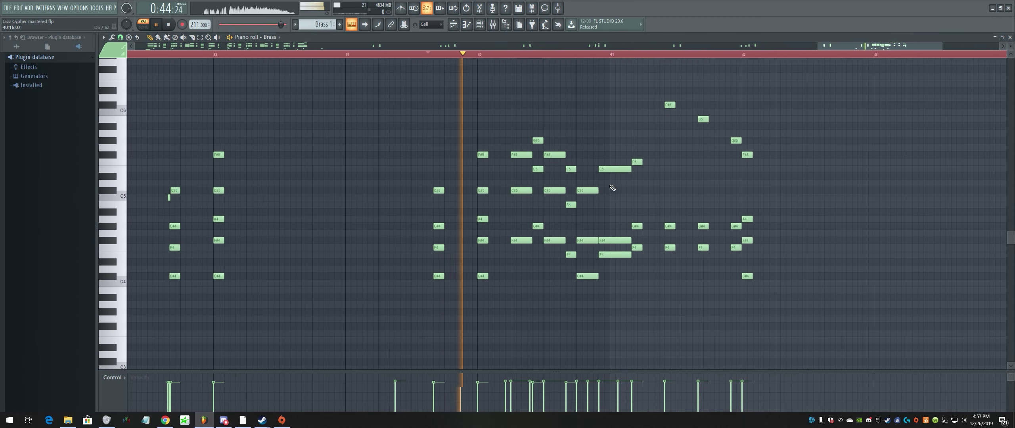
scroll(607, 139, down, 5)
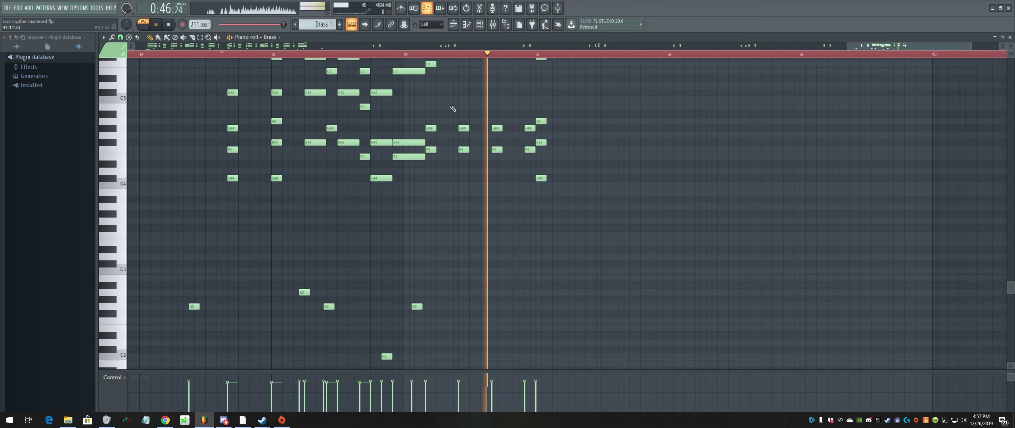
key(space)
Examine the lowest notes of the closing Brass 1 passage and replay it from just before its chords
scroll(370, 166, down, 3)
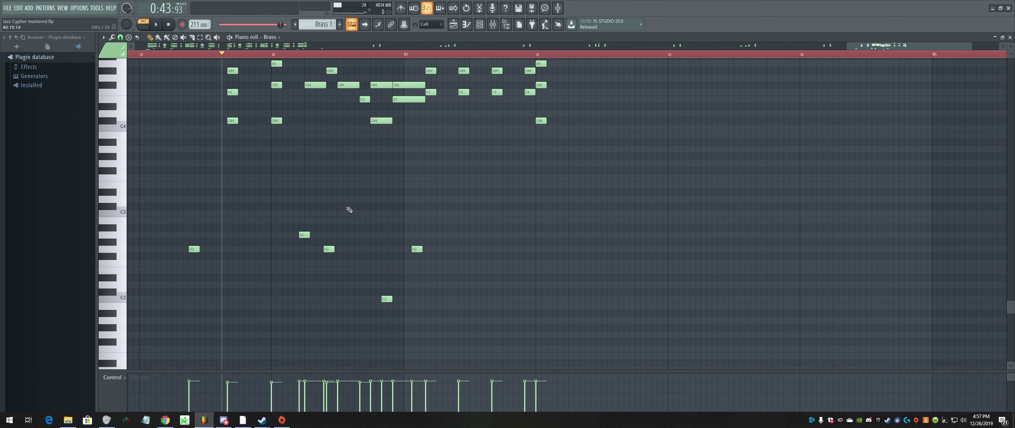
scroll(319, 131, up, 3)
scroll(317, 159, down, 3)
click(187, 56)
click(156, 25)
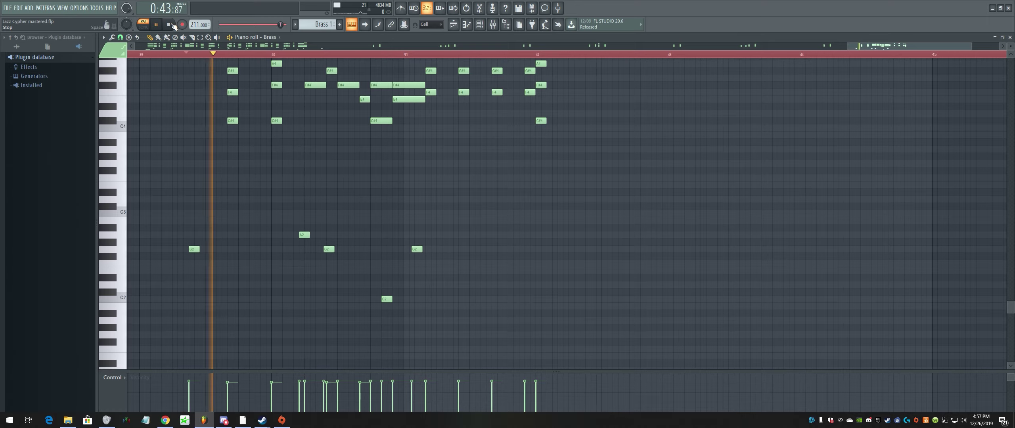
scroll(204, 71, left, 15)
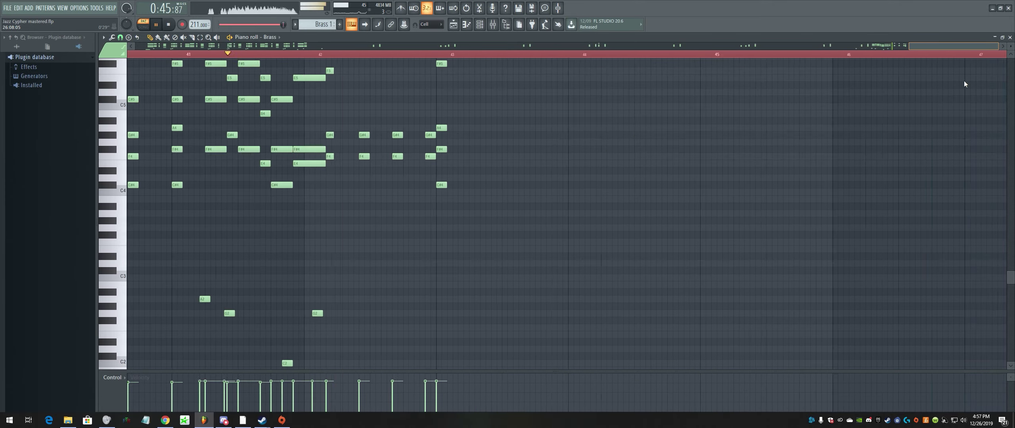
key(space)
Return to the playlist and place the playhead just before the Bass 1 and Piano 1 clips
click(454, 25)
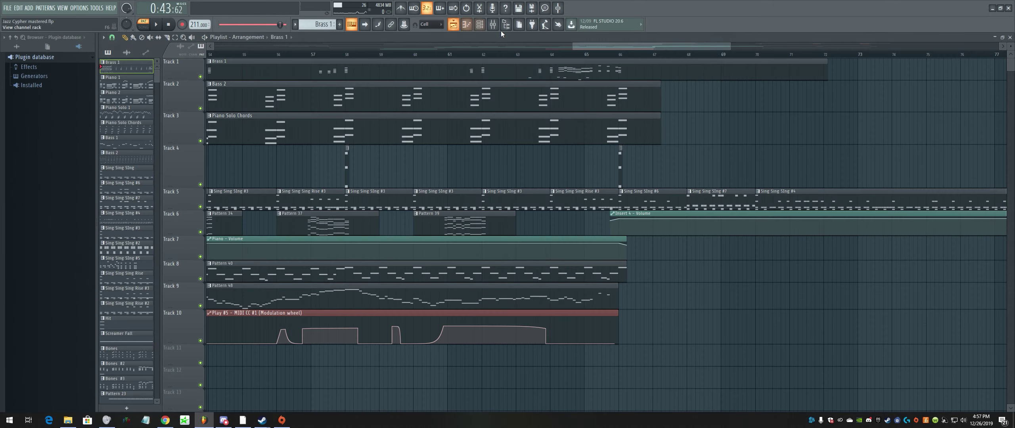
drag(690, 43, 860, 42)
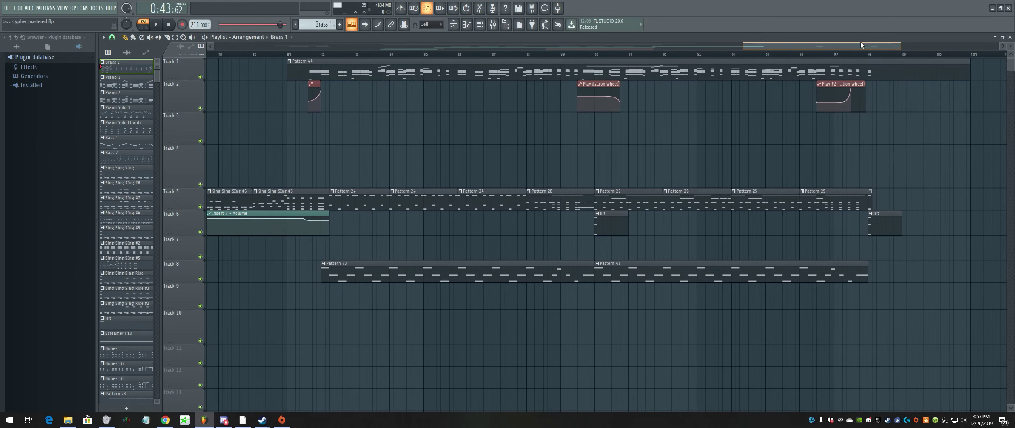
drag(766, 46, 369, 38)
click(446, 84)
scroll(454, 52, left, 2)
click(481, 55)
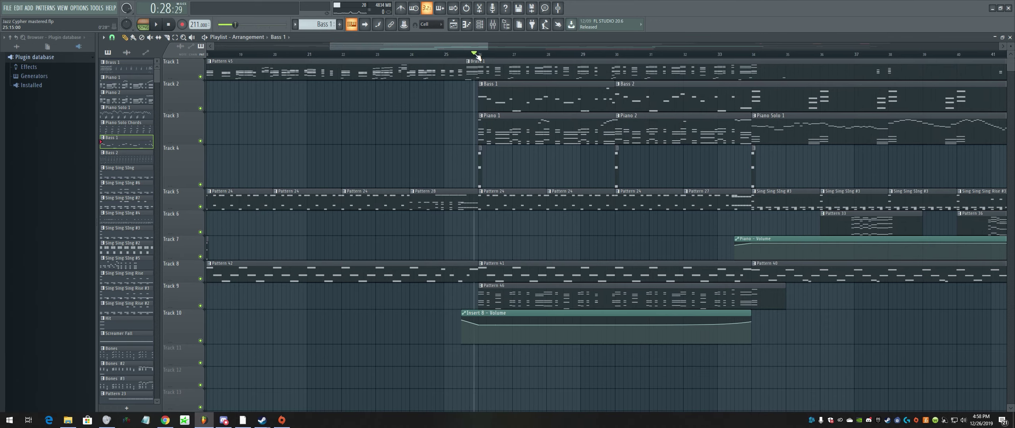
Open Pattern 46 from Track 9, play it in pattern mode and view its sax parts in the channel rack
double_click(566, 295)
click(153, 23)
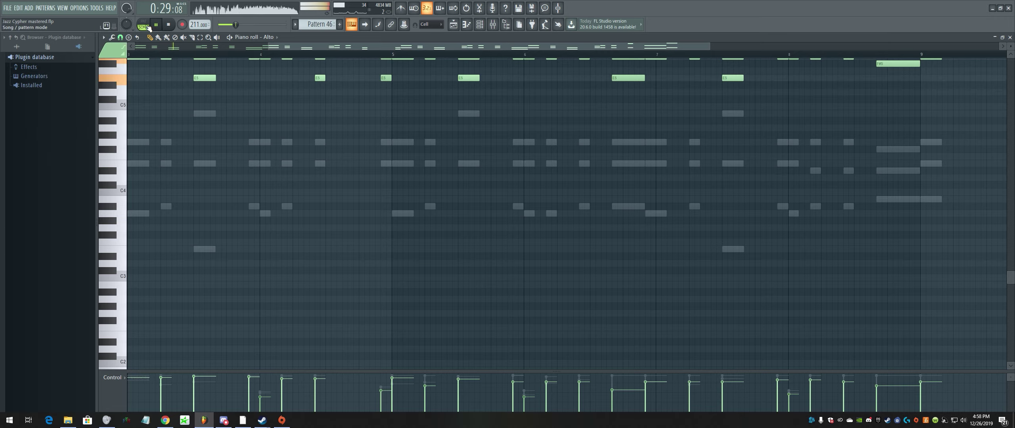
click(484, 25)
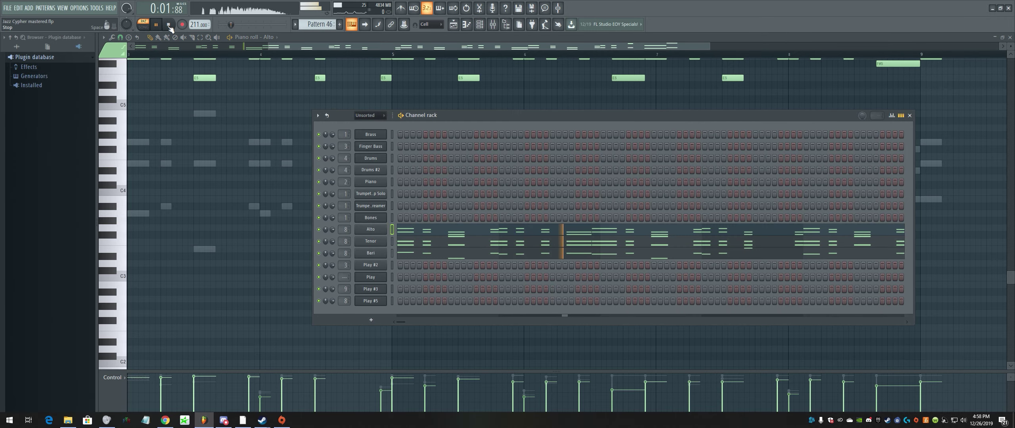
key(space)
Open the Bass 1 pattern from the playlist and listen to its Finger Bass line
click(453, 24)
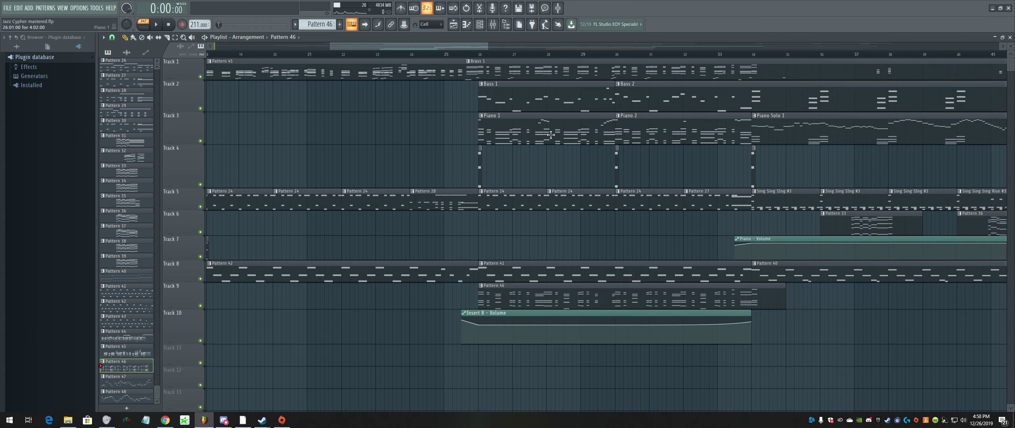
double_click(567, 99)
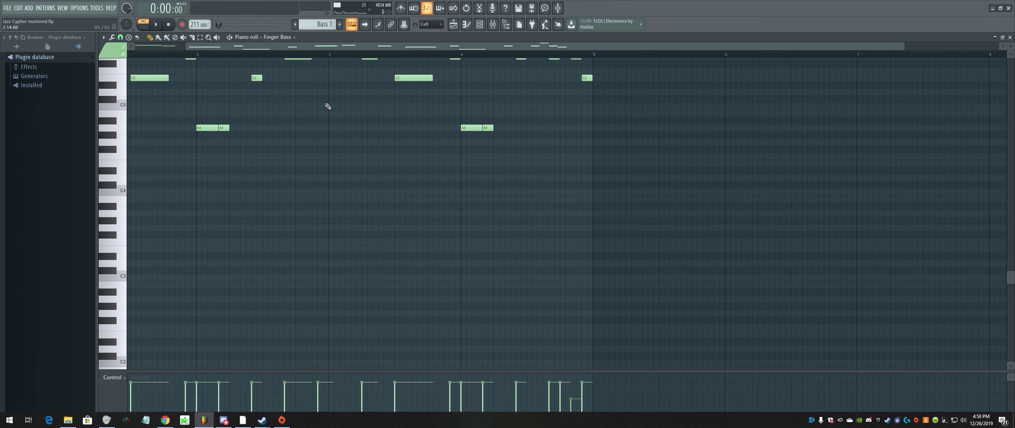
click(156, 25)
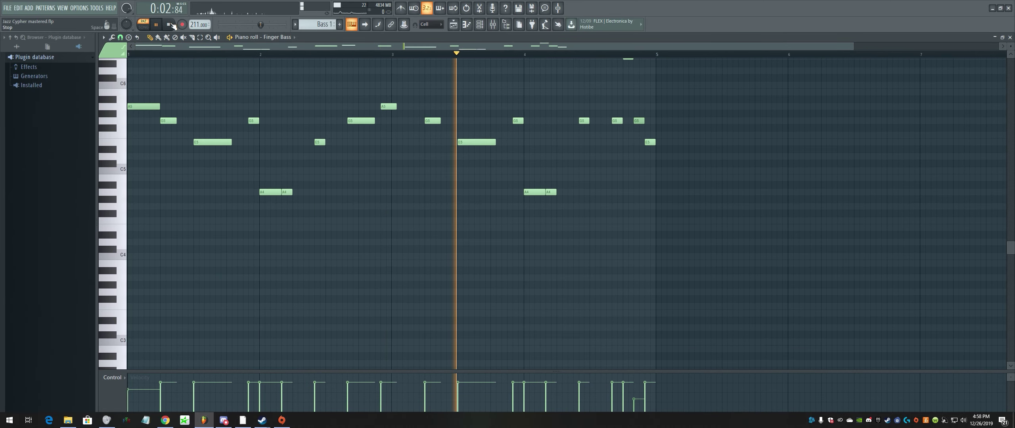
key(space)
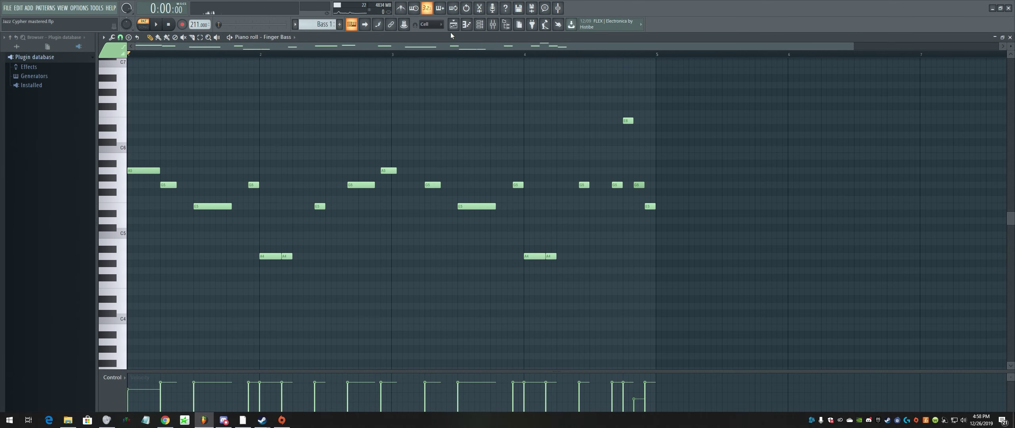
Open Pattern 44 near the end of the playlist and examine its brass notes and channel rack parts
click(454, 24)
drag(451, 46, 511, 45)
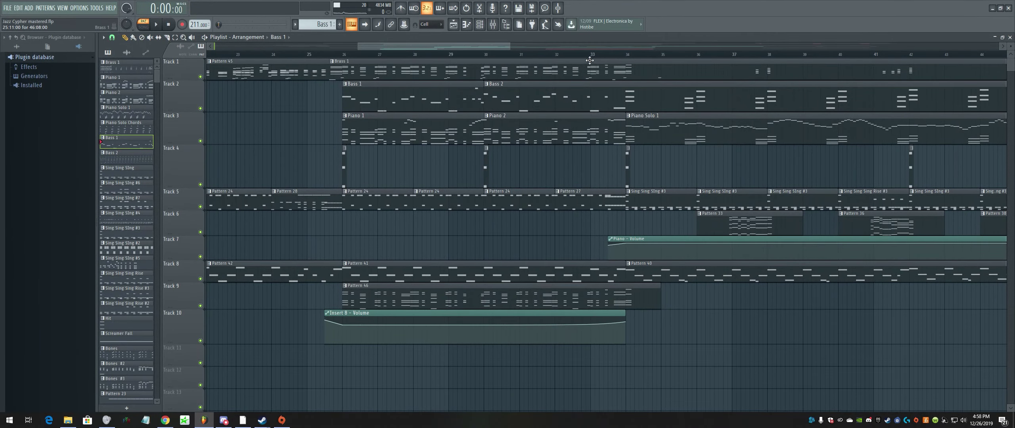
drag(479, 45, 874, 79)
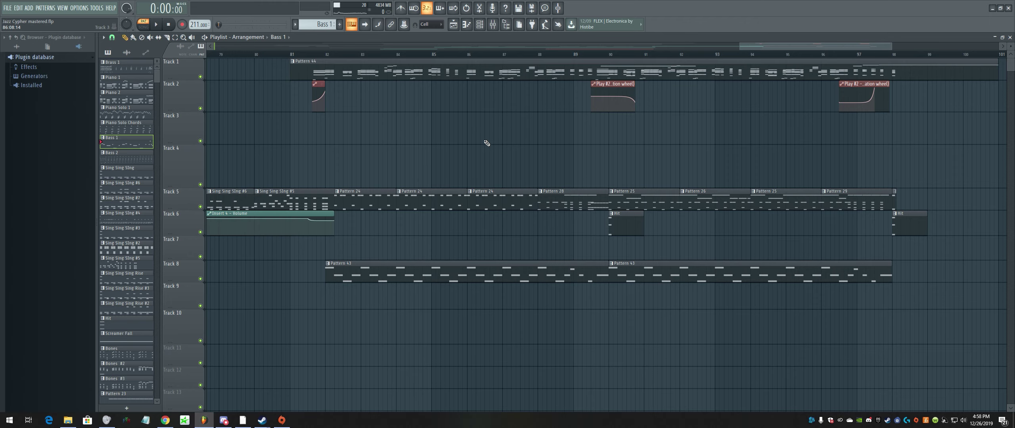
double_click(451, 70)
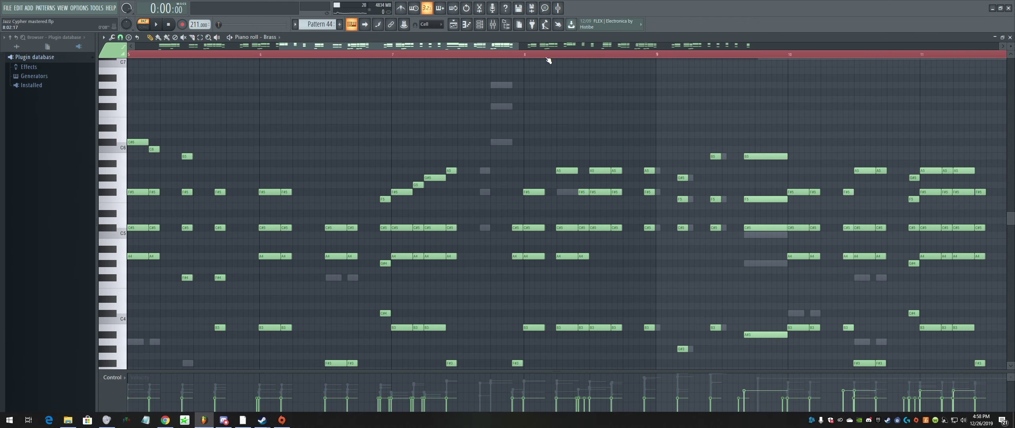
click(479, 24)
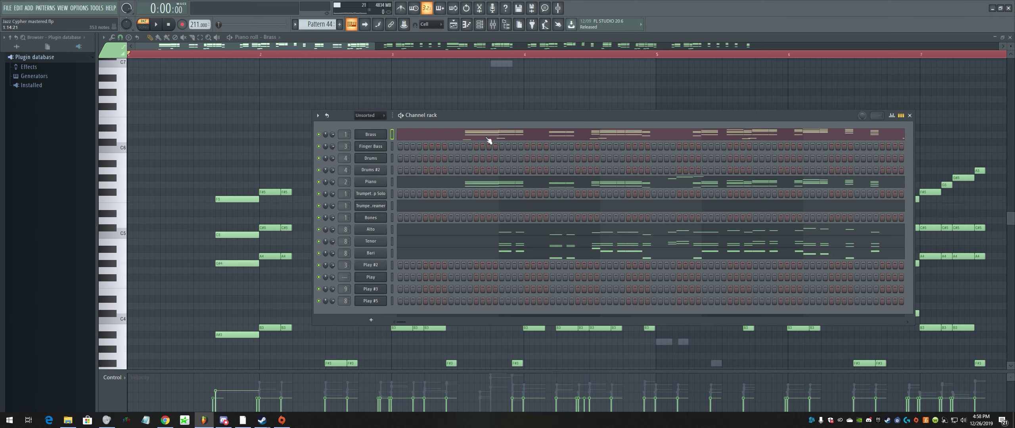
click(528, 135)
Open Pattern 45 from the earlier section of Track 1 and examine its brass notes for comparison
click(453, 25)
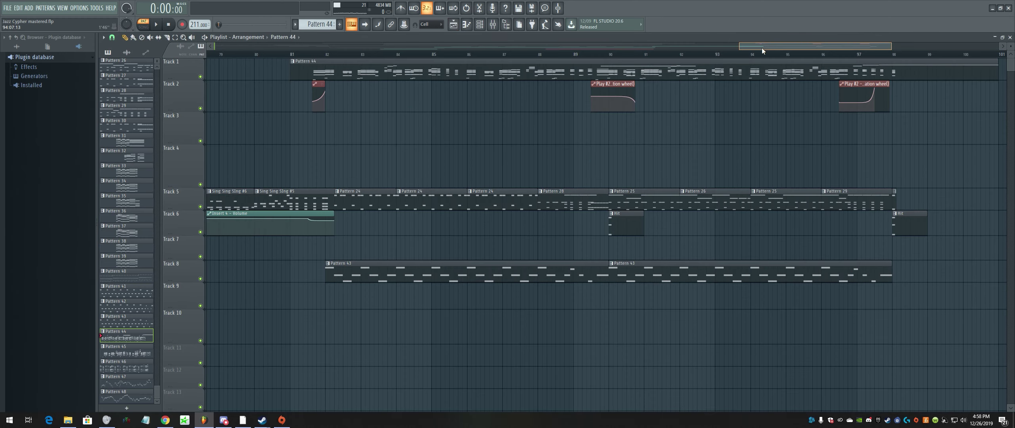
drag(762, 47, 344, 44)
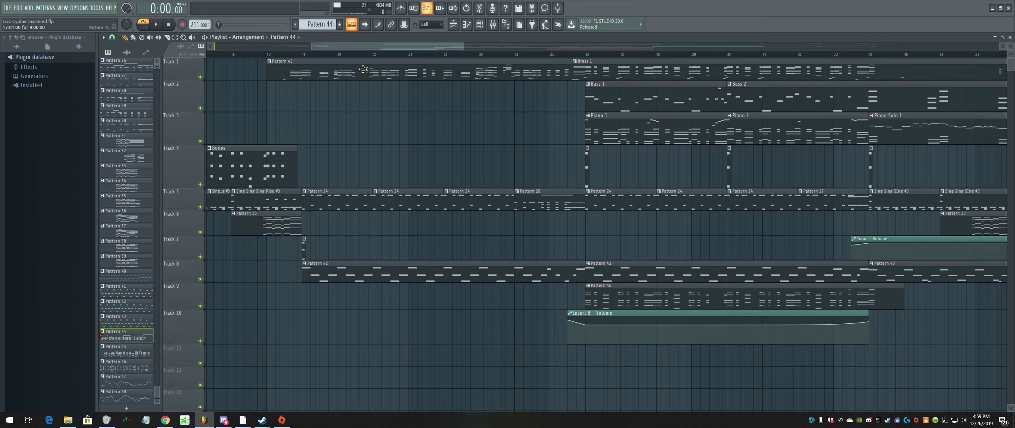
double_click(360, 66)
drag(457, 45, 366, 46)
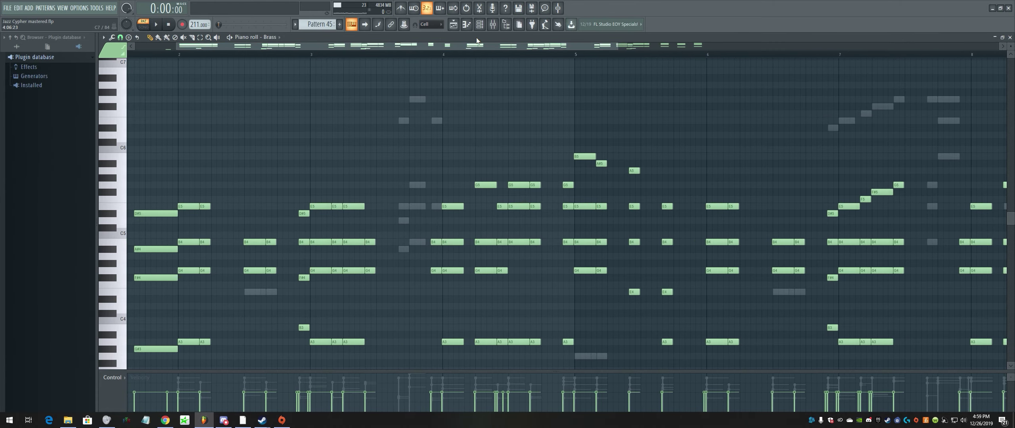
Return to the playlist's final section with Pattern 44 and play it in song mode
click(454, 24)
drag(428, 43, 619, 84)
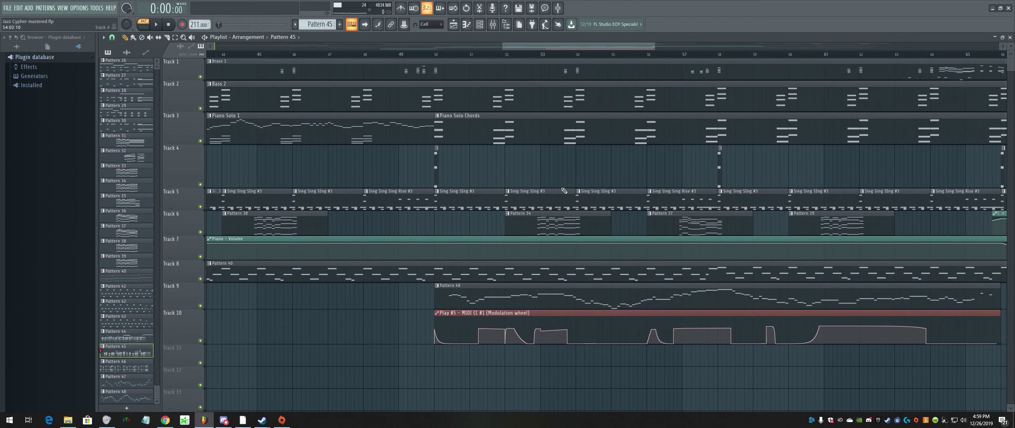
drag(558, 40, 805, 60)
click(144, 27)
click(155, 24)
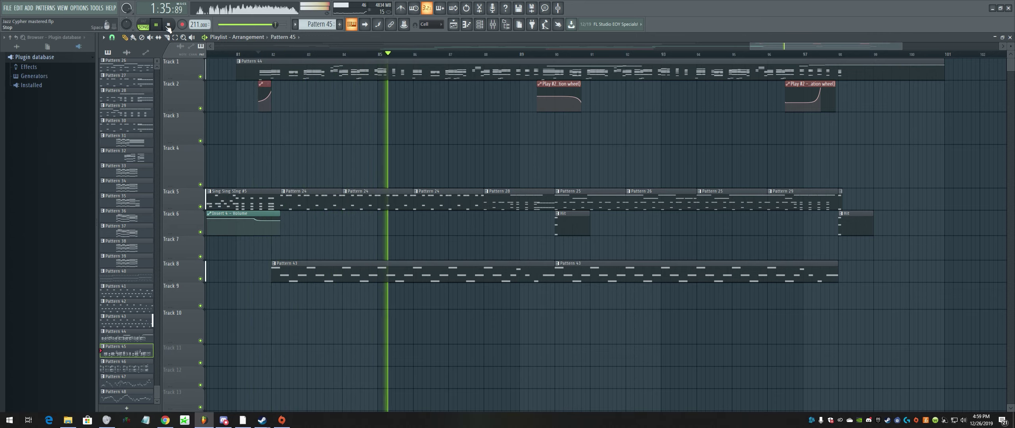
click(169, 25)
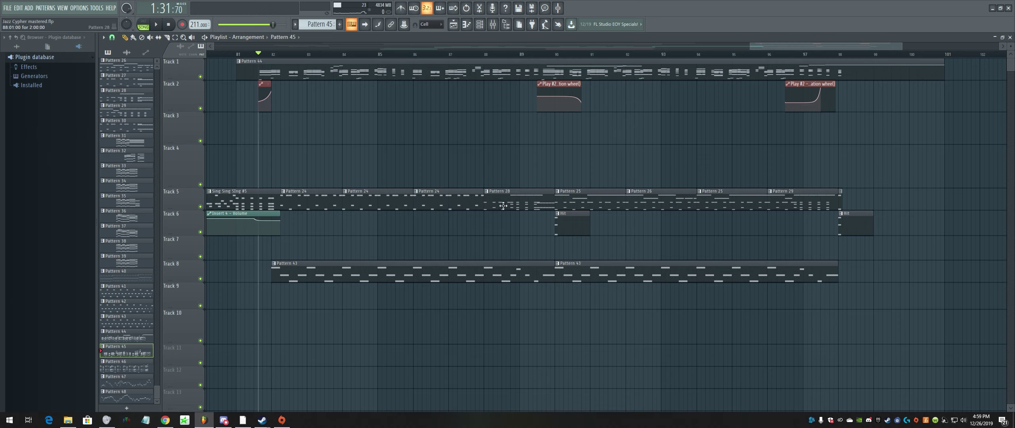
Reopen Pattern 44 and play its brass passage from bar 8 in pattern mode
click(493, 55)
double_click(485, 62)
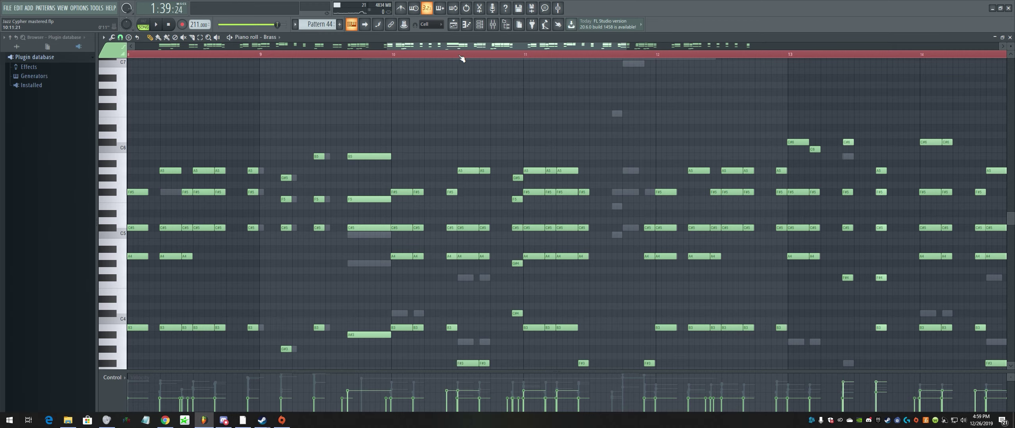
drag(447, 47, 410, 48)
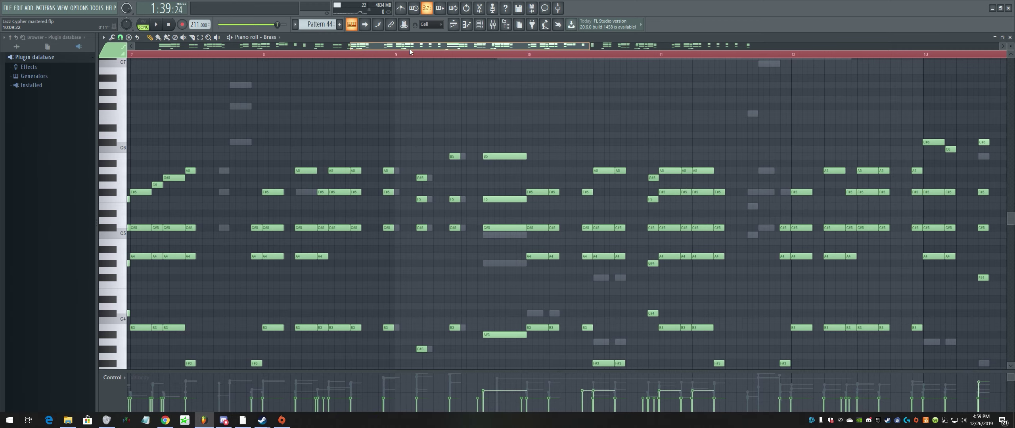
click(282, 55)
key(space)
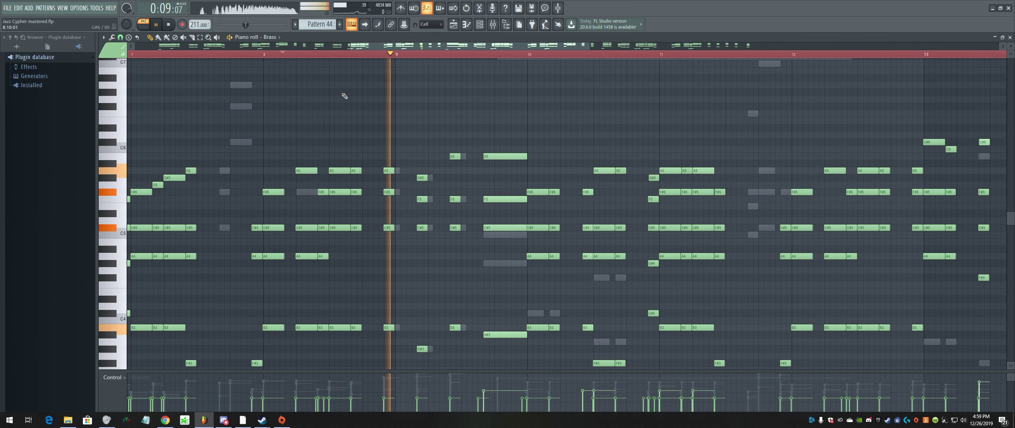
key(space)
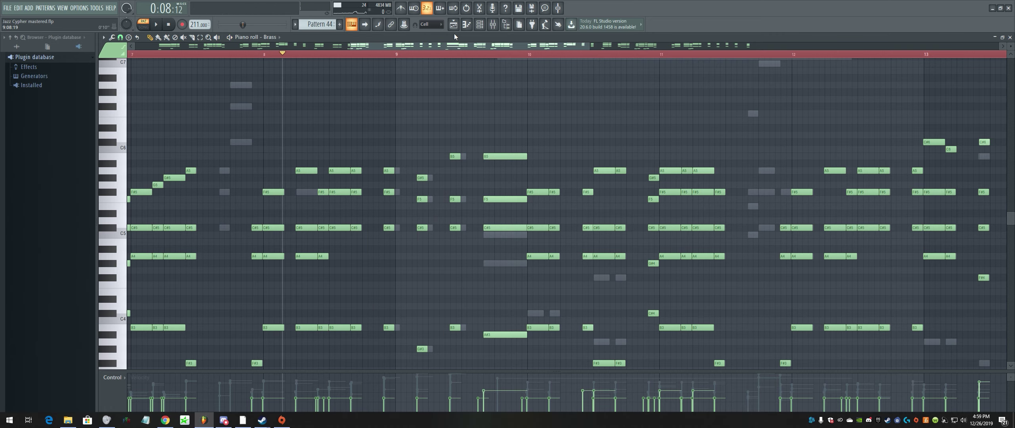
Open Pattern 28 from Track 5 and play its closing drum fill in the piano roll
click(453, 24)
double_click(517, 203)
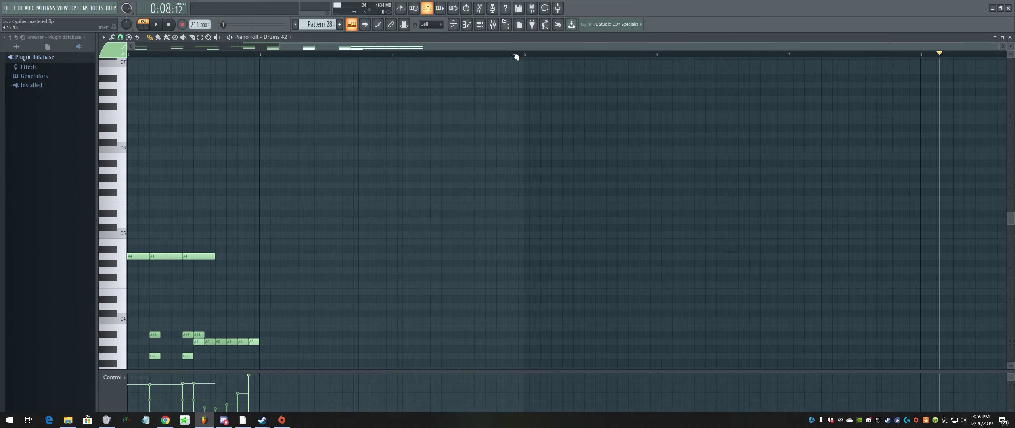
drag(511, 49, 273, 51)
click(256, 54)
scroll(419, 146, down, 3)
click(186, 55)
key(space)
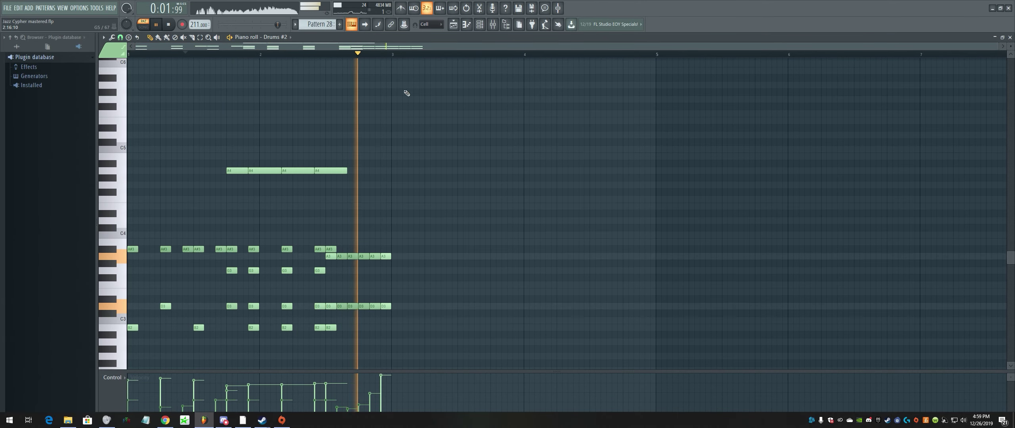
key(space)
Open Pattern 43 from Track 8 and play its closing bass line on the Play #2 channel
click(453, 24)
double_click(502, 275)
click(140, 54)
key(space)
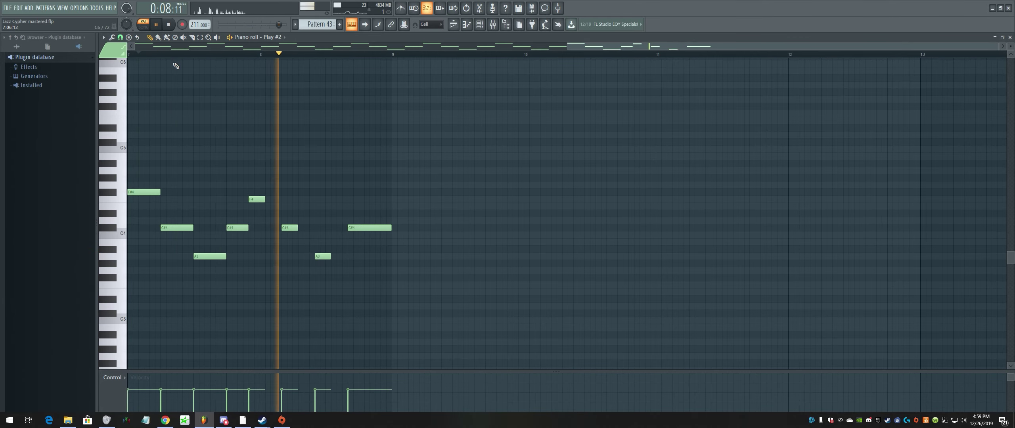
key(space)
Return to the playlist's final section and play it in song mode from just before bar 89
click(455, 25)
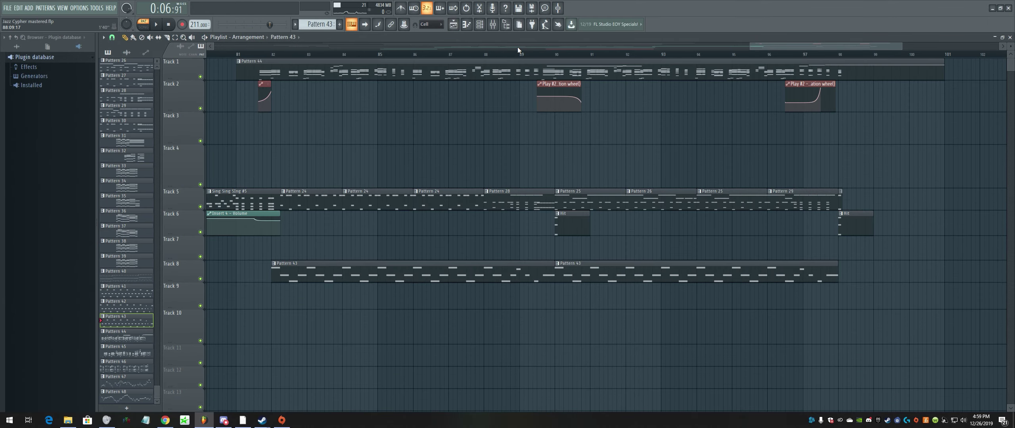
click(508, 54)
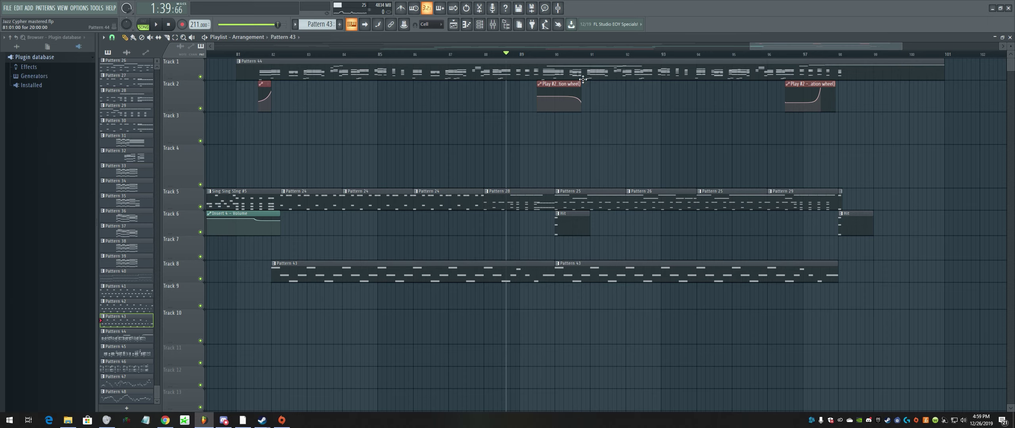
key(space)
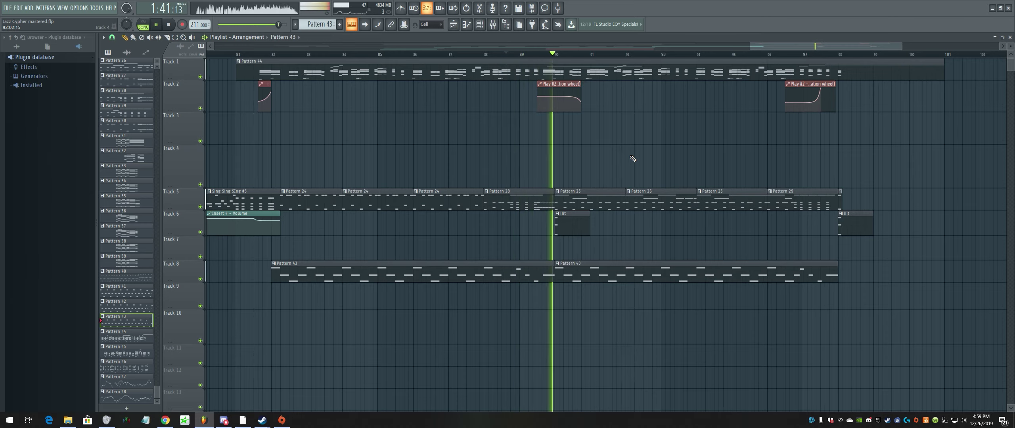
key(space)
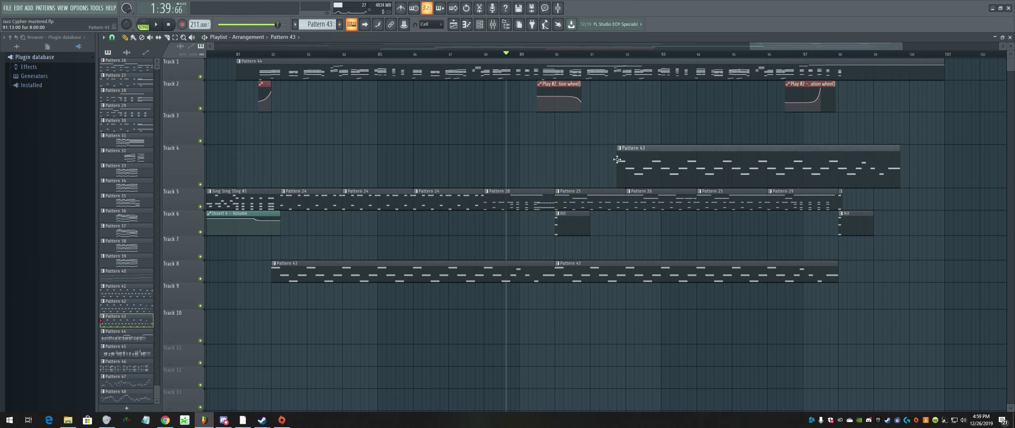
Look over Pattern 44's brass notes and replay the playlist passage around the middle modulation wheel clip on Track 2
double_click(577, 69)
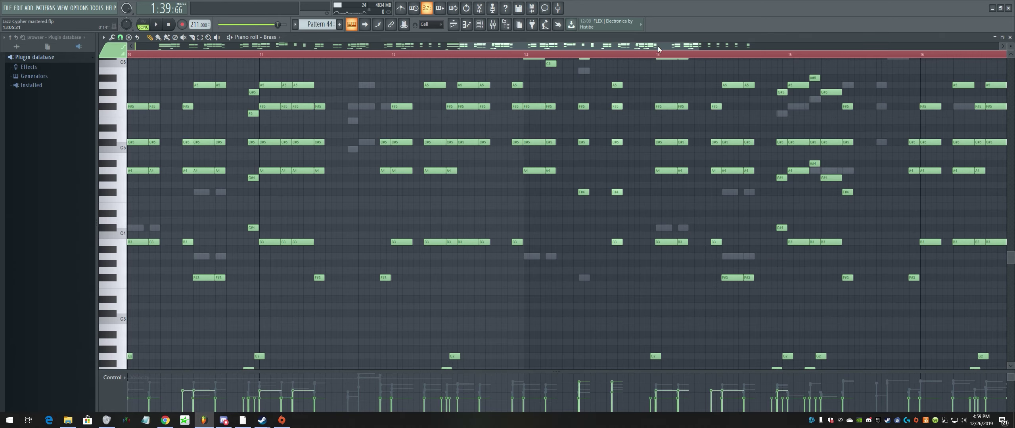
click(453, 24)
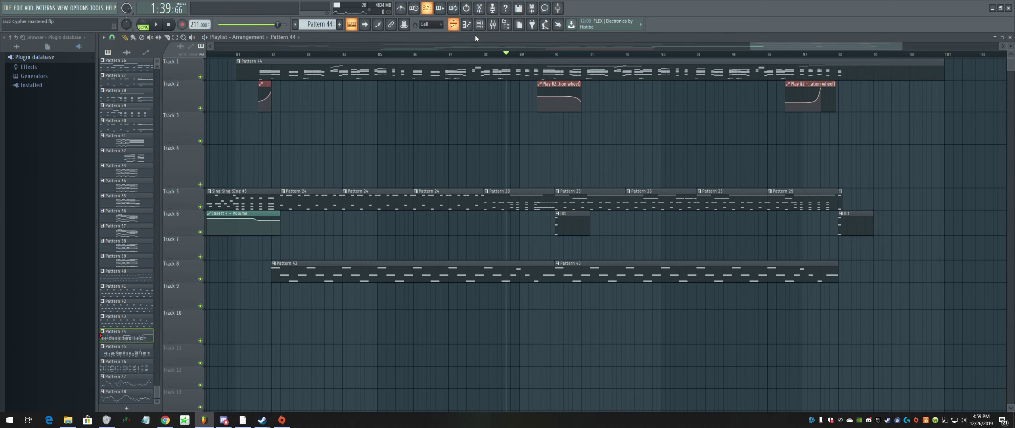
click(555, 85)
click(622, 157)
right_click(644, 148)
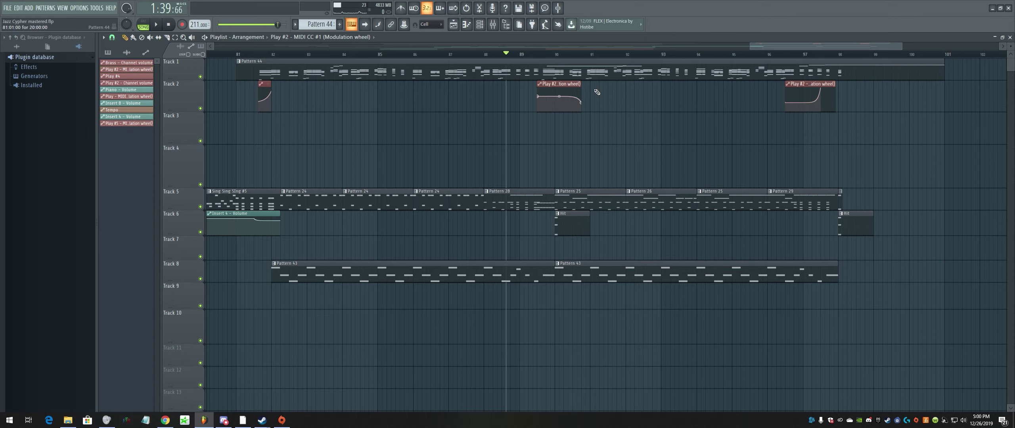
key(space)
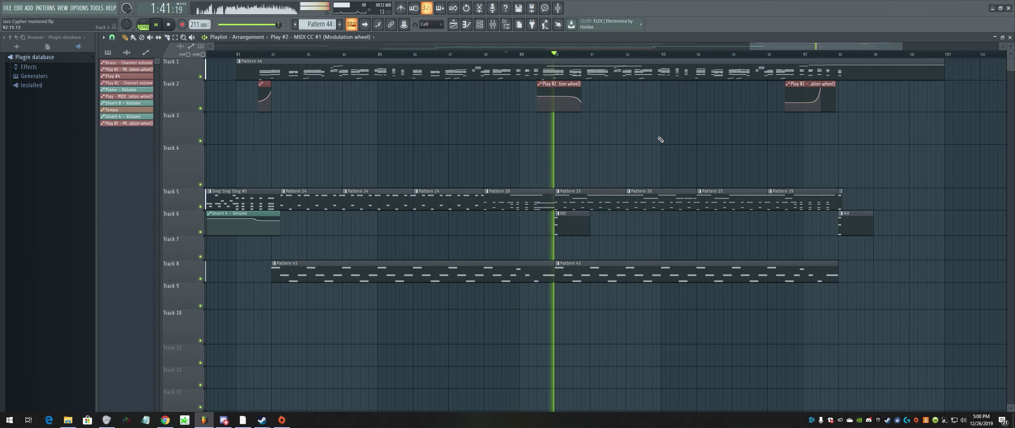
key(space)
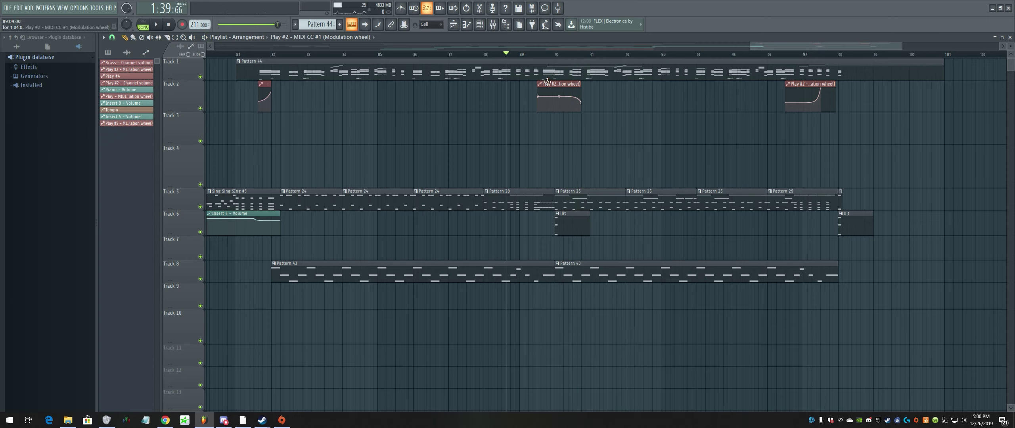
Examine the upper brass notes of Pattern 44 in the piano roll and return to the playlist
double_click(572, 64)
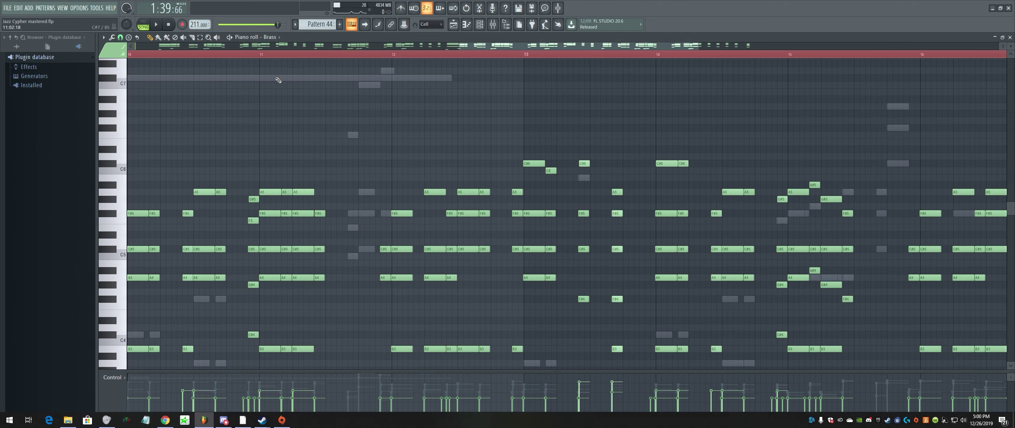
click(454, 24)
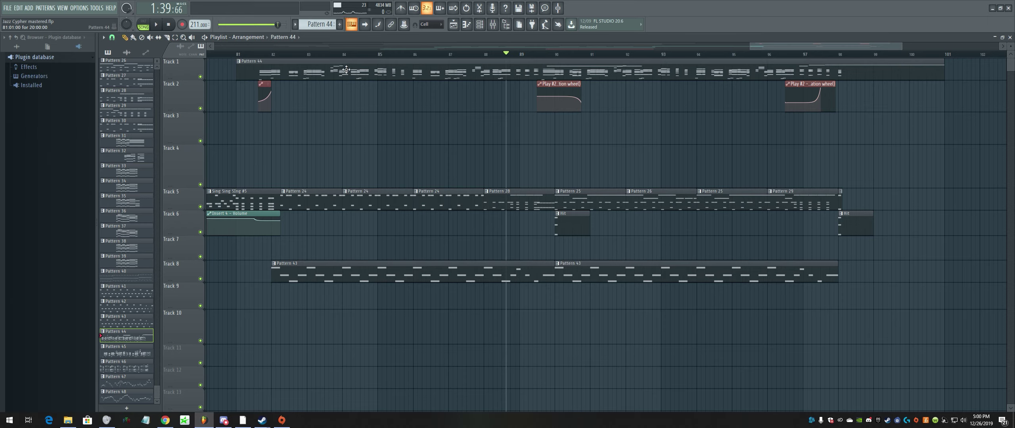
click(657, 126)
right_click(721, 147)
Open the end of Pattern 44 on the Trumpet Screamer channel, play its closing notes and return to the playlist
click(800, 56)
double_click(805, 71)
click(427, 56)
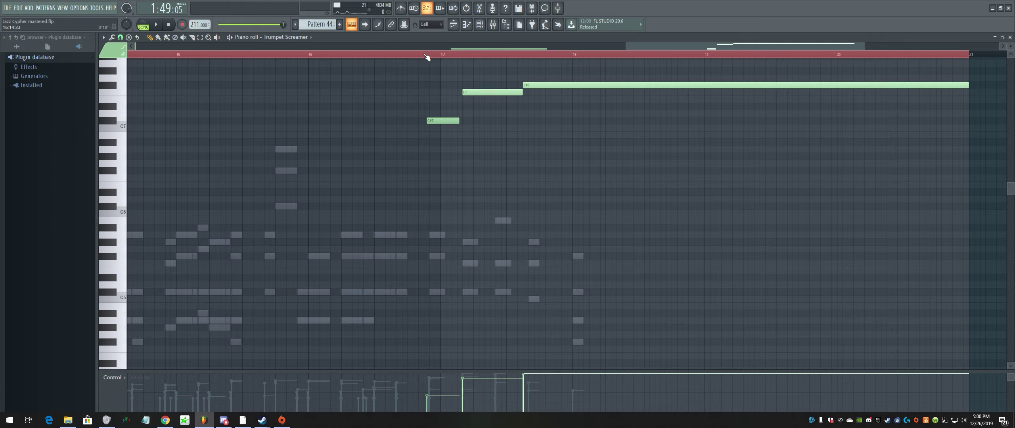
key(space)
key(space)
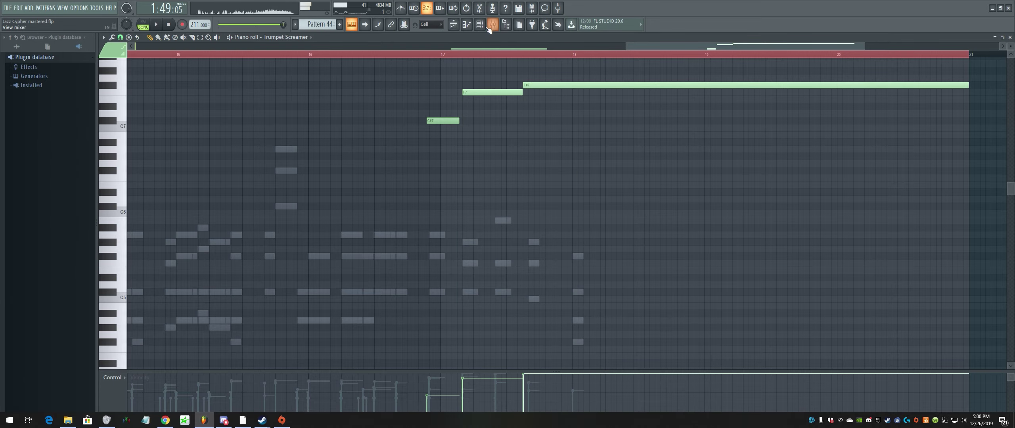
click(453, 24)
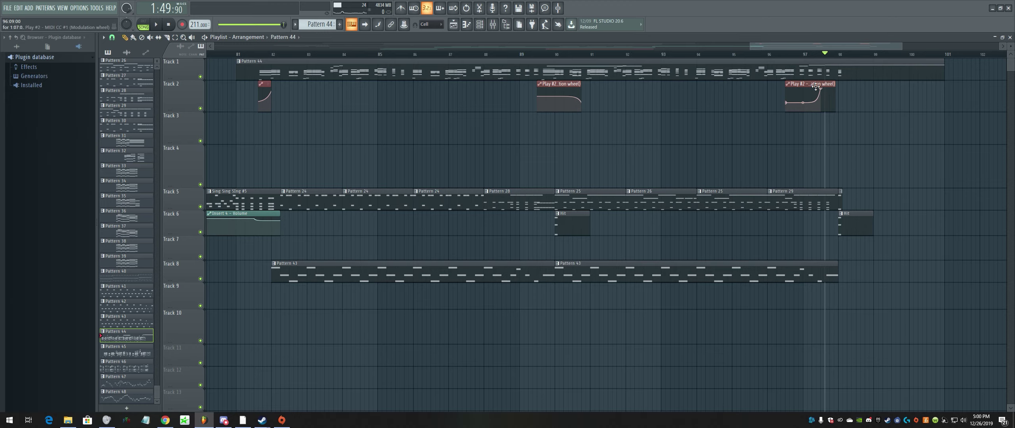
mouse_move(791, 46)
mouse_down()
mouse_move(812, 47)
mouse_move(770, 42)
mouse_move(782, 35)
mouse_up()
click(750, 160)
right_click(763, 158)
click(781, 155)
right_click(802, 149)
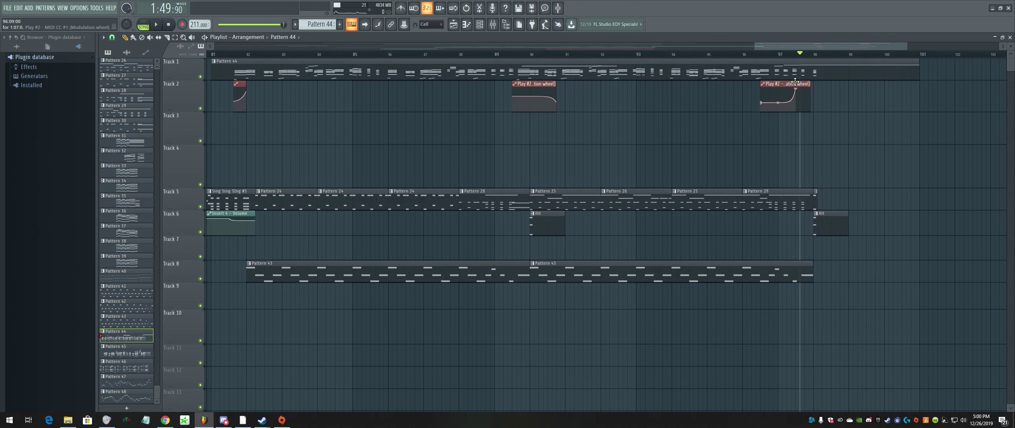
Examine the Drums #2 notes of Pattern 25 and Pattern 24 from Track 5 in the piano roll
double_click(543, 205)
scroll(294, 79, down, 4)
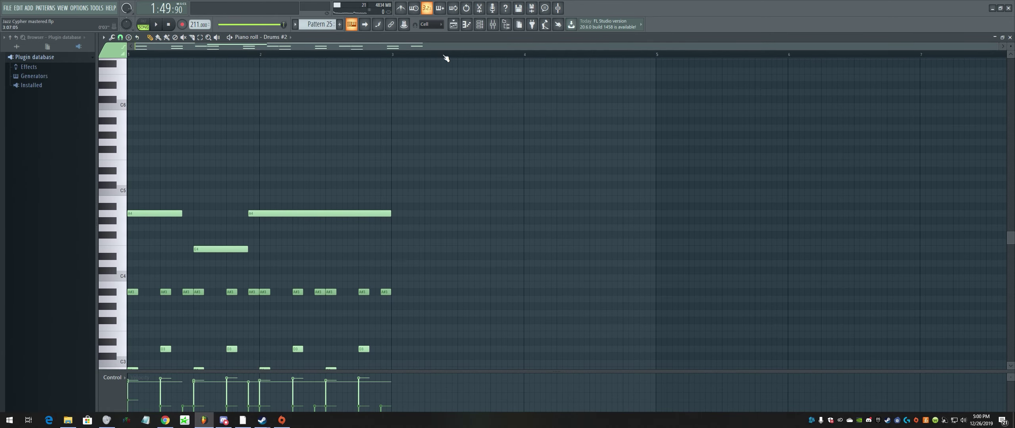
click(454, 24)
double_click(280, 203)
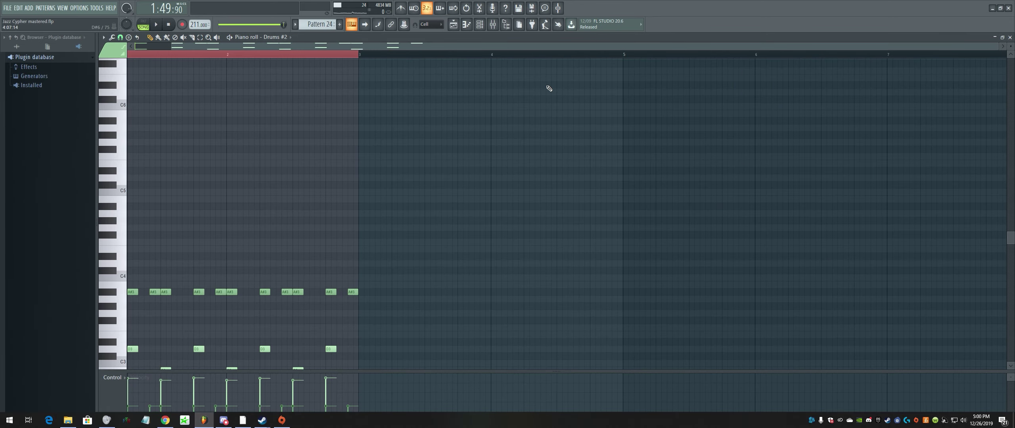
Play Pattern 24's drum loop in pattern mode and return to the playlist
click(145, 25)
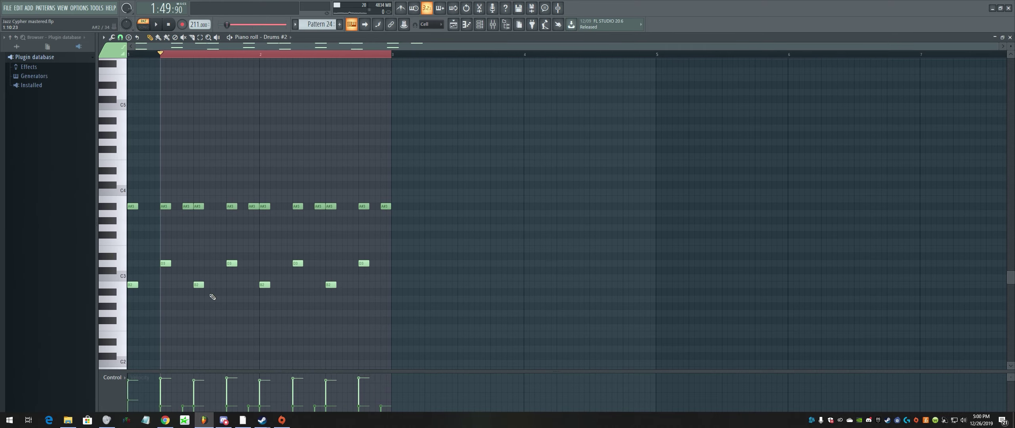
click(162, 24)
click(181, 25)
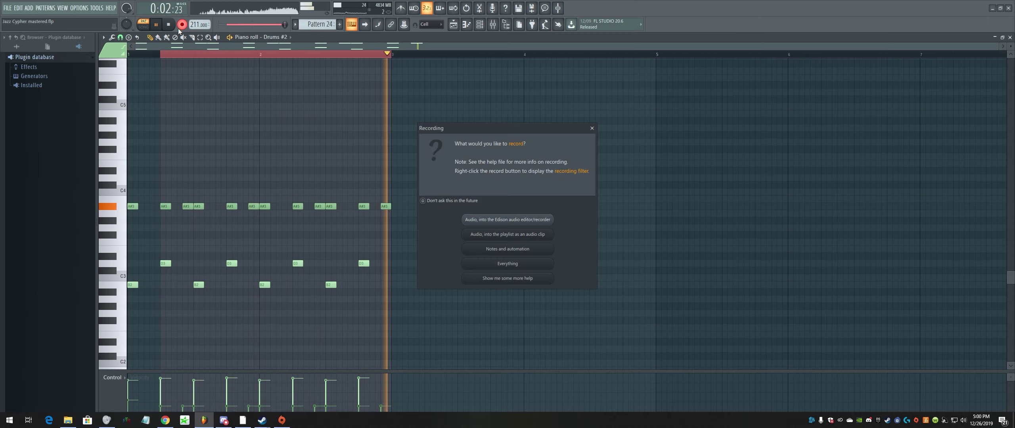
click(592, 128)
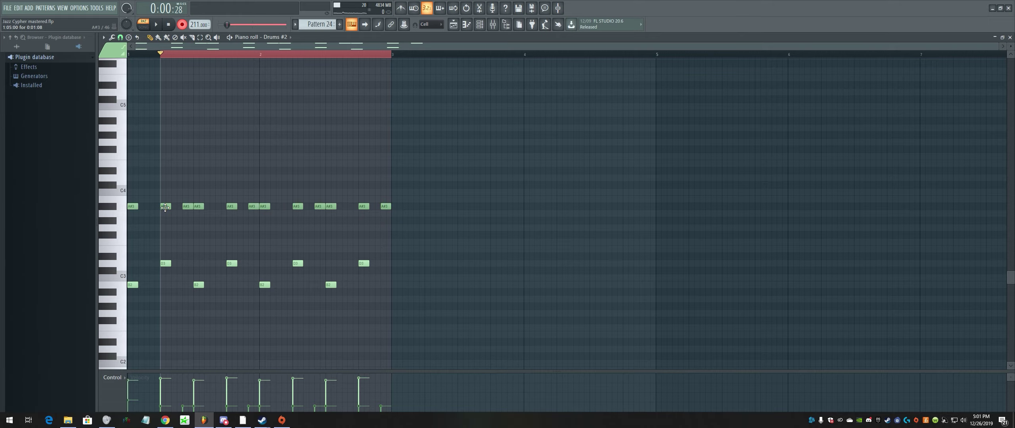
click(453, 24)
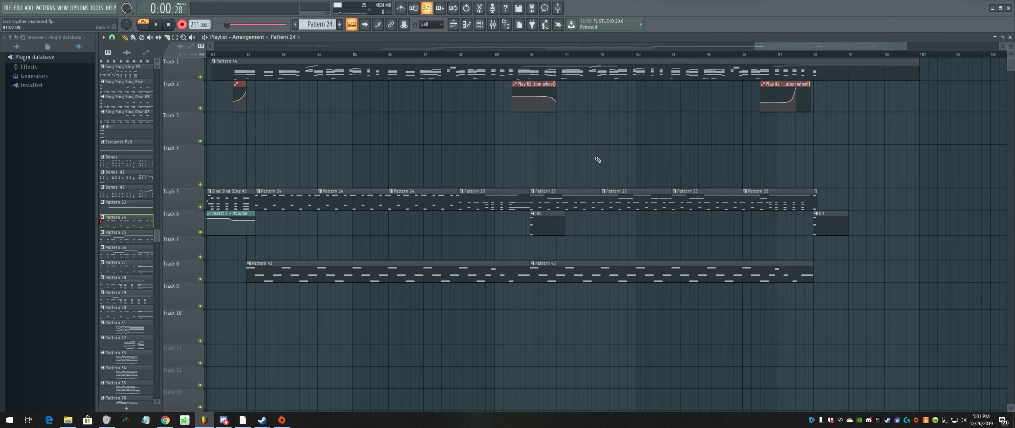
Review the arrangement between the Piano Solo section and the final Pattern 44 section
drag(785, 45, 557, 46)
drag(485, 47, 717, 57)
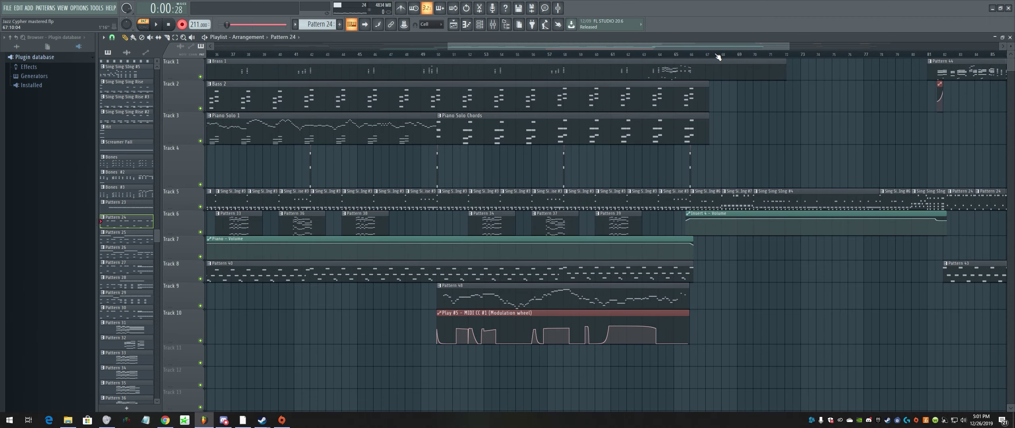
drag(667, 46, 809, 52)
click(611, 159)
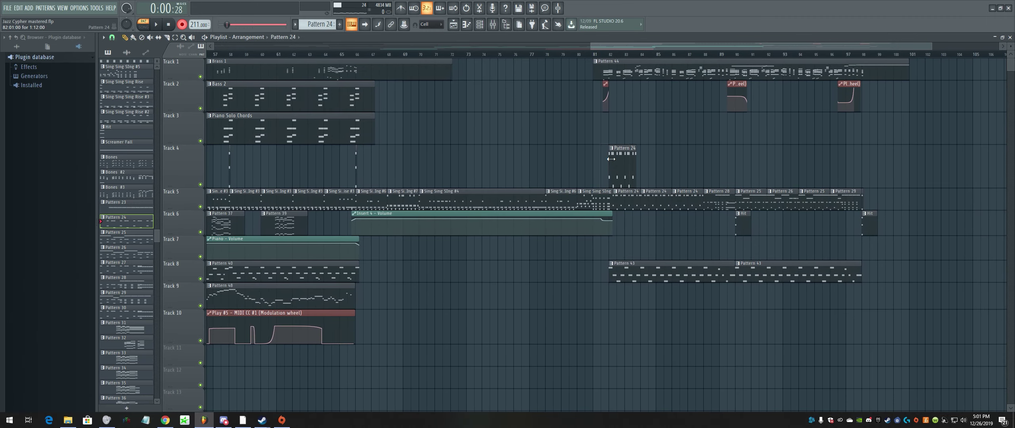
right_click(623, 163)
click(611, 160)
mouse_move(629, 171)
mouse_down()
mouse_move(606, 170)
mouse_move(631, 169)
mouse_up()
right_click(627, 172)
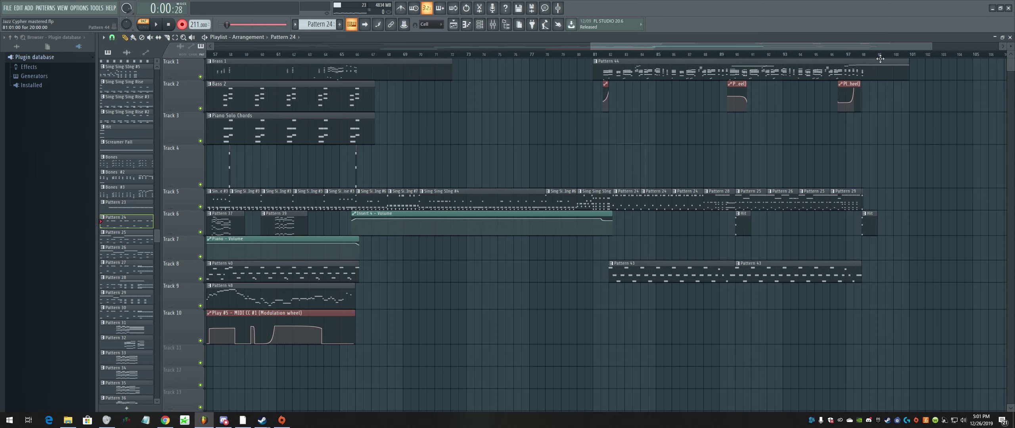
Show the Channel rack, open the Trumpet Rip Solo instrument and audition notes on its keyboard
drag(930, 47, 856, 58)
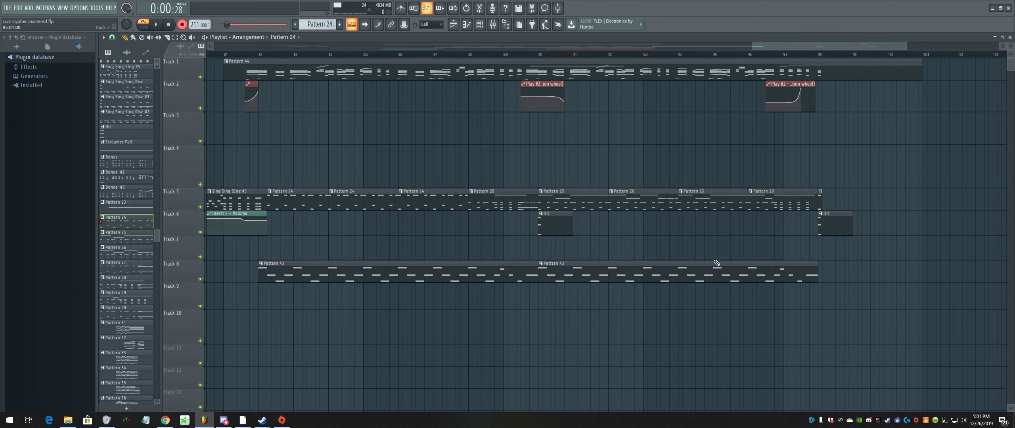
drag(757, 46, 486, 43)
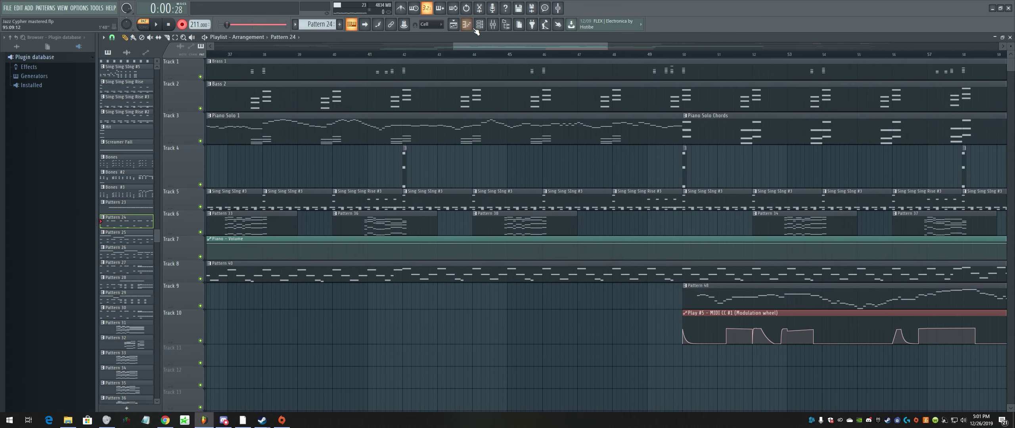
key(F6)
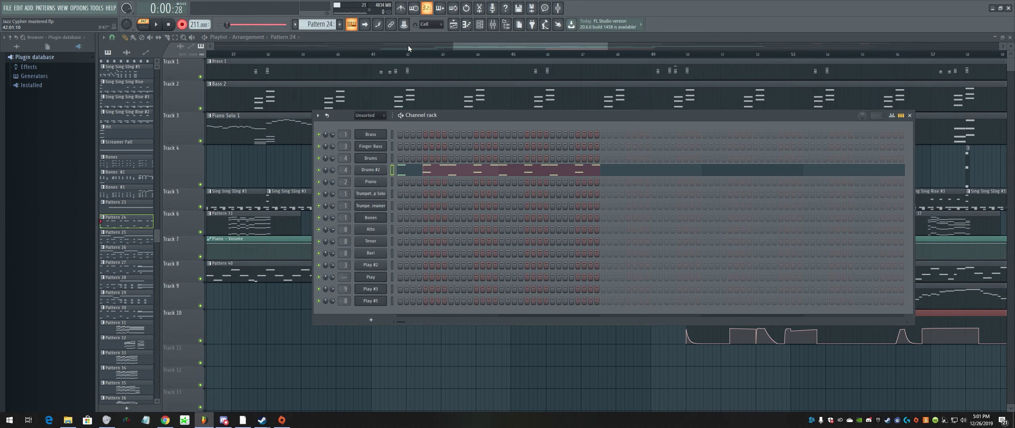
drag(320, 24, 320, 13)
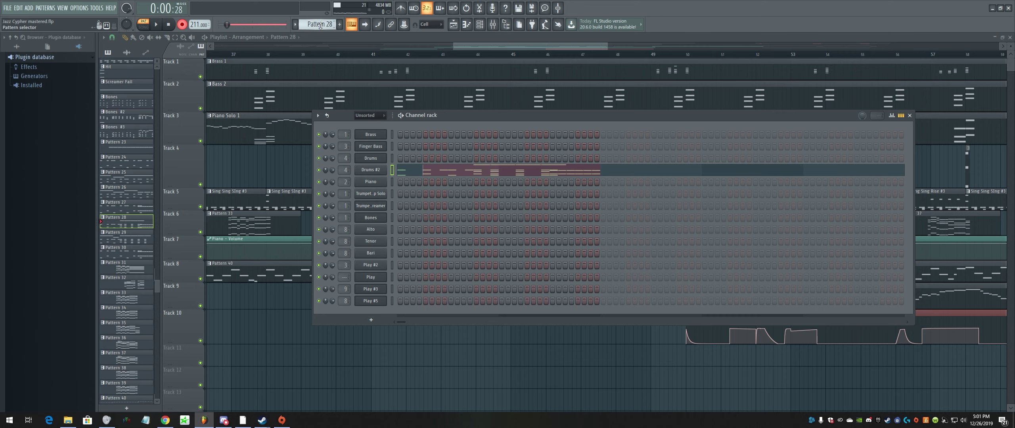
click(374, 196)
drag(433, 75, 550, 88)
click(412, 380)
click(483, 380)
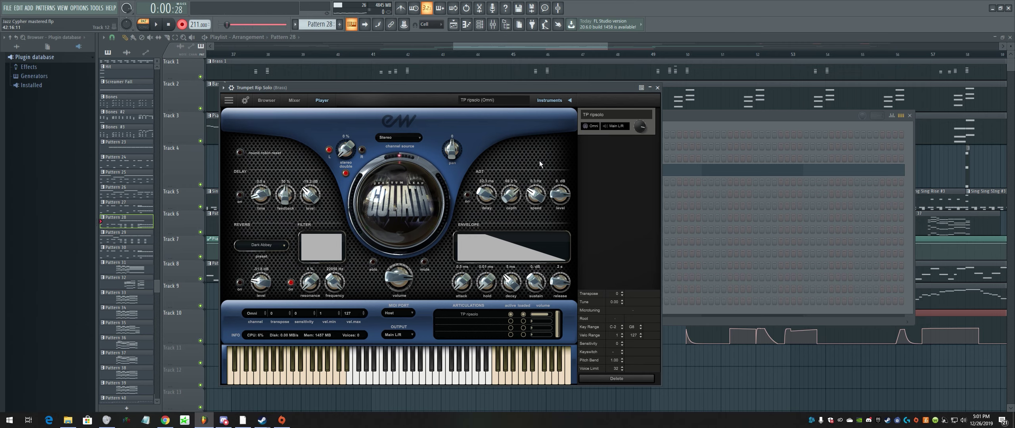
Move the Trumpet Rip Solo window and Channel rack aside and open the Trumpet Screamer instrument
drag(537, 90, 614, 268)
drag(532, 109, 563, 99)
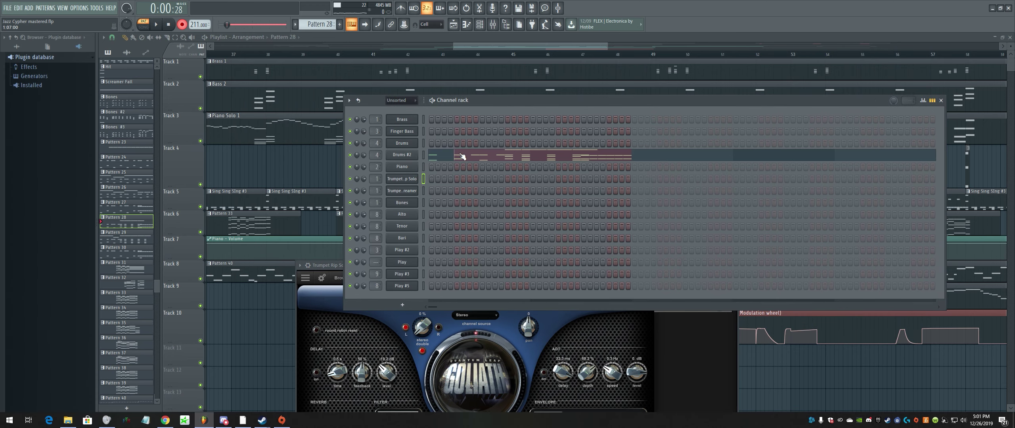
click(407, 194)
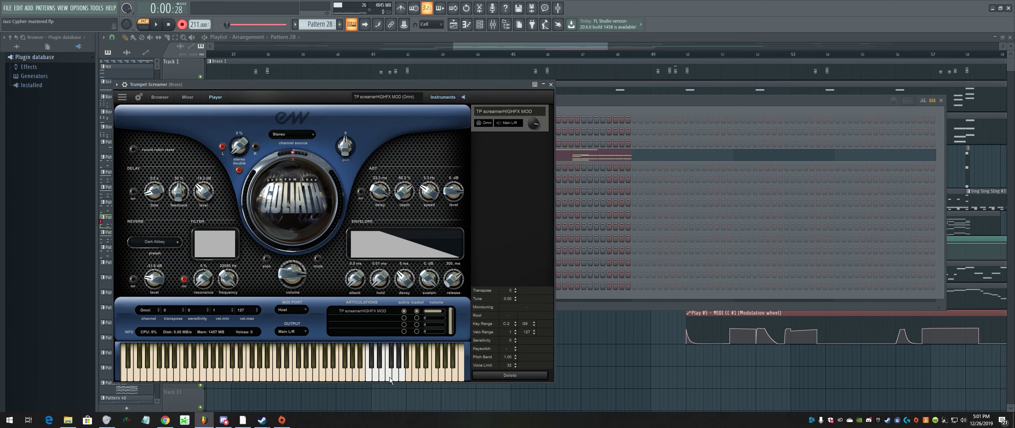
click(568, 99)
Look over the Track 10 modulation wheel automation, the final Pattern 44 section and the earlier Pattern 45 section in the playlist
drag(573, 47, 647, 85)
scroll(621, 221, down, 1)
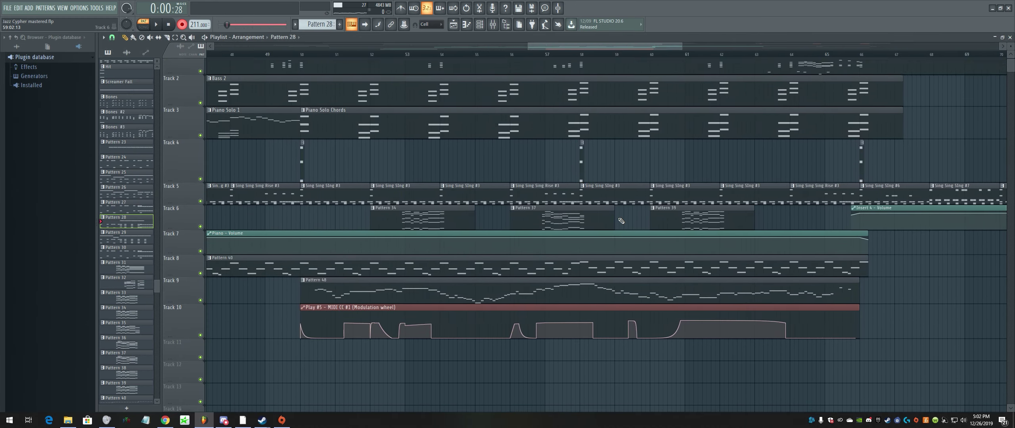
scroll(622, 221, down, 4)
drag(601, 47, 606, 46)
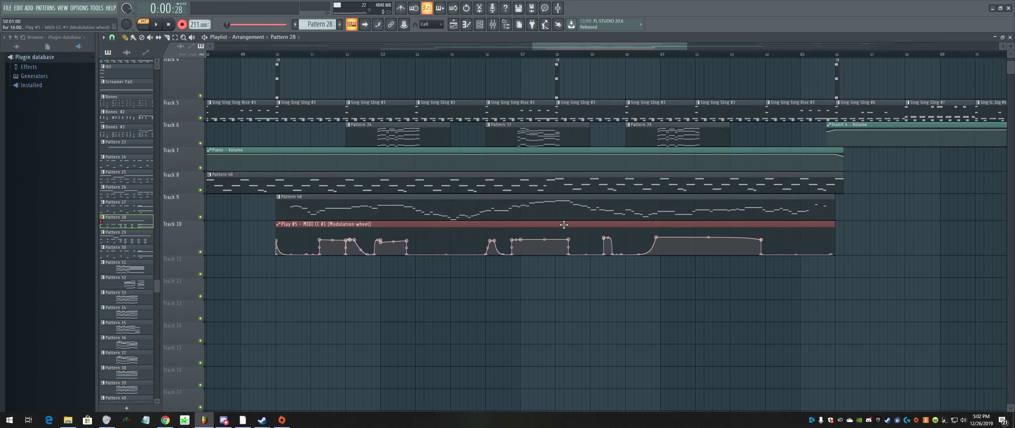
scroll(564, 224, left, 10)
scroll(544, 232, up, 2)
scroll(510, 231, up, 2)
drag(302, 44, 834, 98)
drag(777, 46, 749, 48)
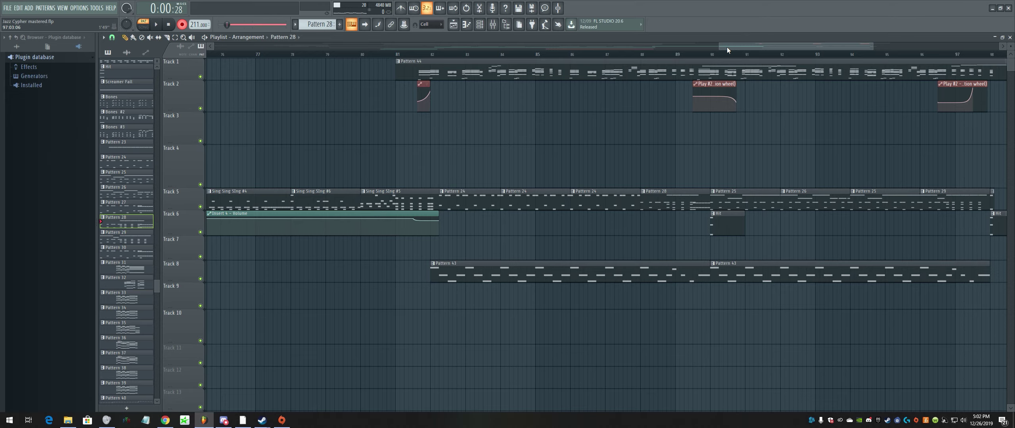
drag(778, 46, 380, 92)
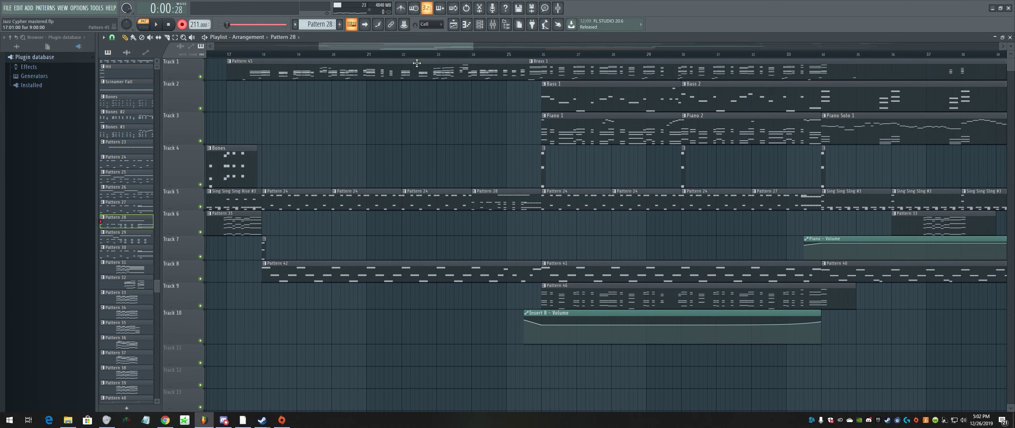
Look over the arrangement from the Pattern 45 and Brass 1 sections through to the closing Pattern 44 section
drag(472, 45, 490, 43)
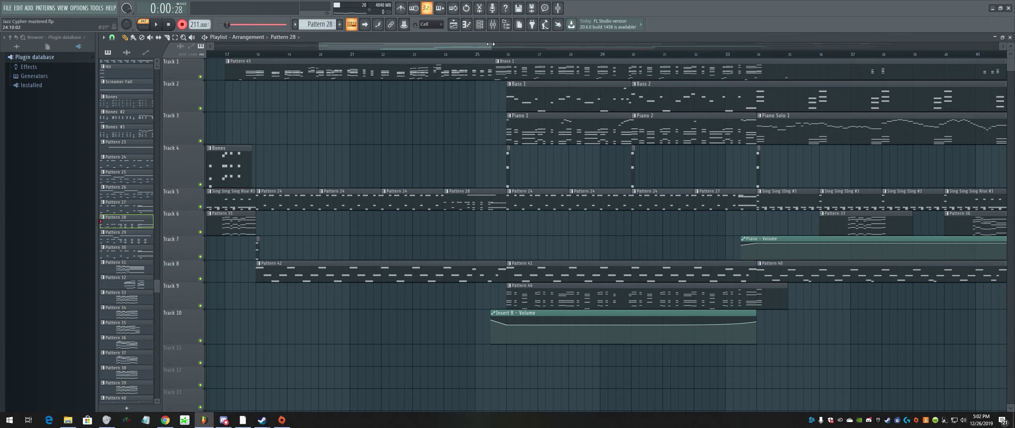
drag(460, 47, 488, 44)
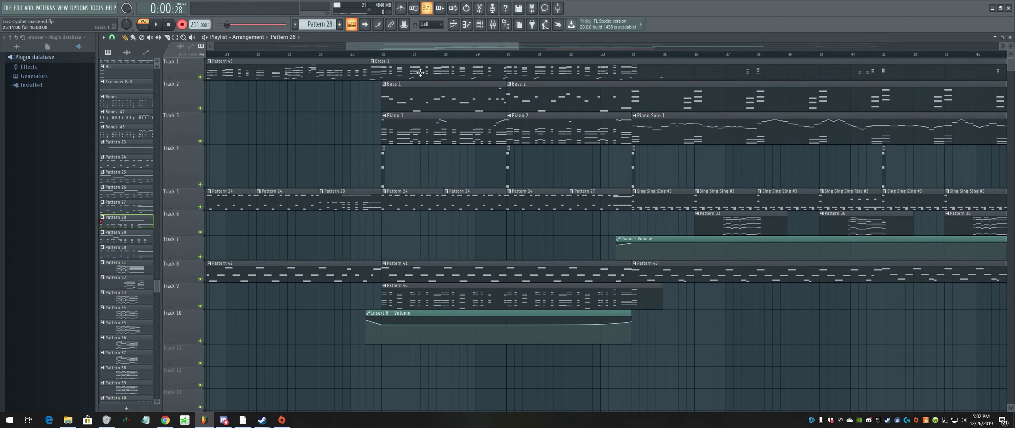
drag(451, 46, 442, 43)
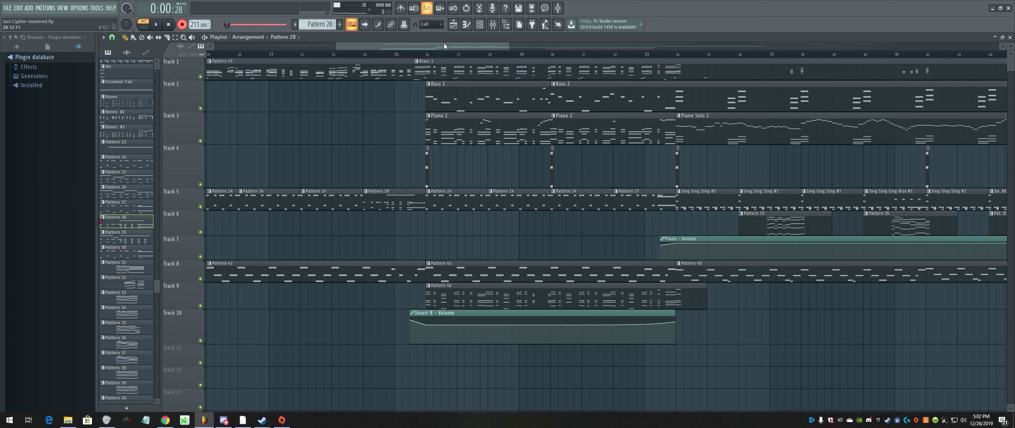
drag(444, 43, 361, 17)
drag(402, 47, 909, 191)
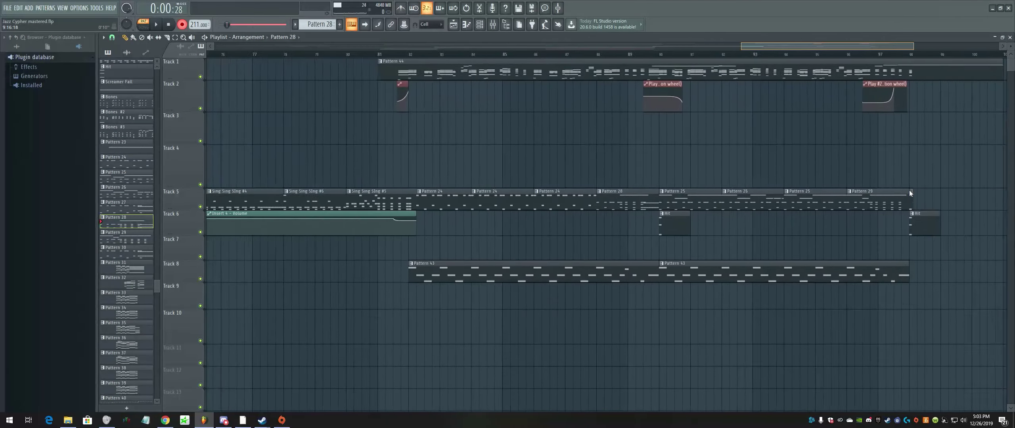
Open the Bones pattern from Track 4 in the piano roll and briefly play its opening chords
drag(807, 44, 313, 38)
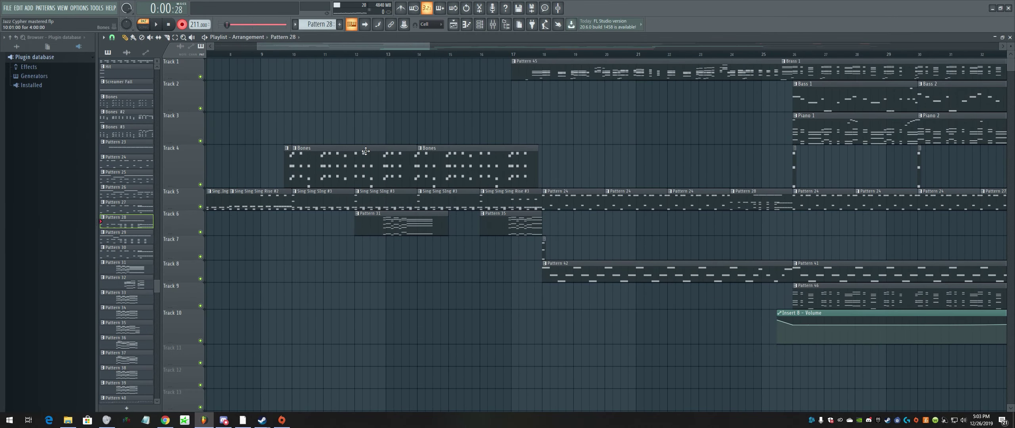
double_click(402, 159)
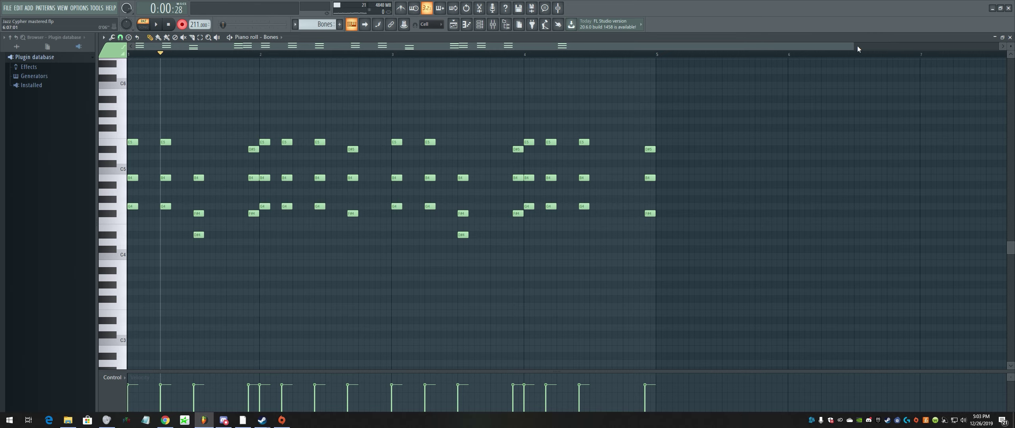
drag(857, 50, 483, 95)
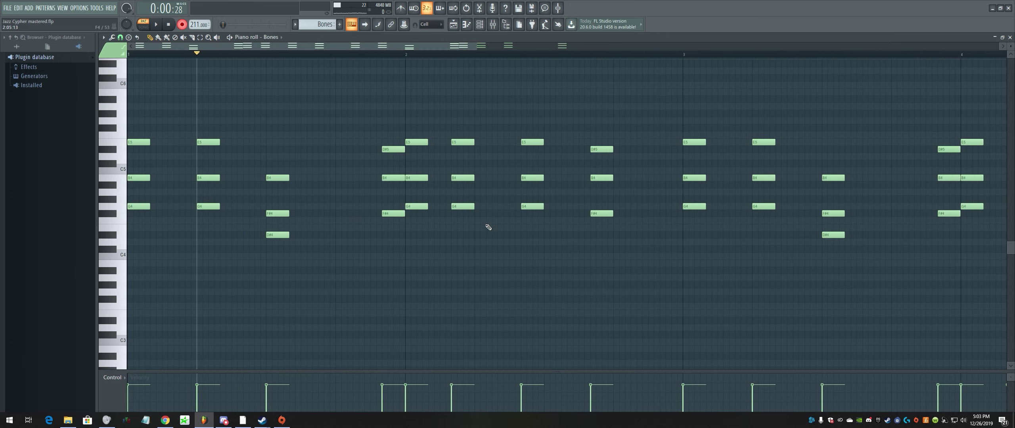
key(space)
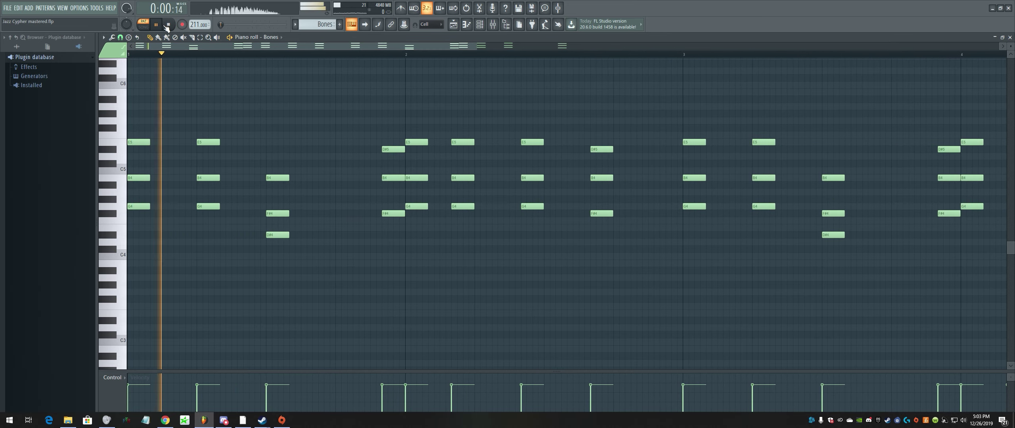
click(171, 26)
Change the piano roll snap so notes move freely, and stagger the note starts in the first three Bones chords slightly
click(120, 37)
click(150, 76)
drag(140, 178, 142, 178)
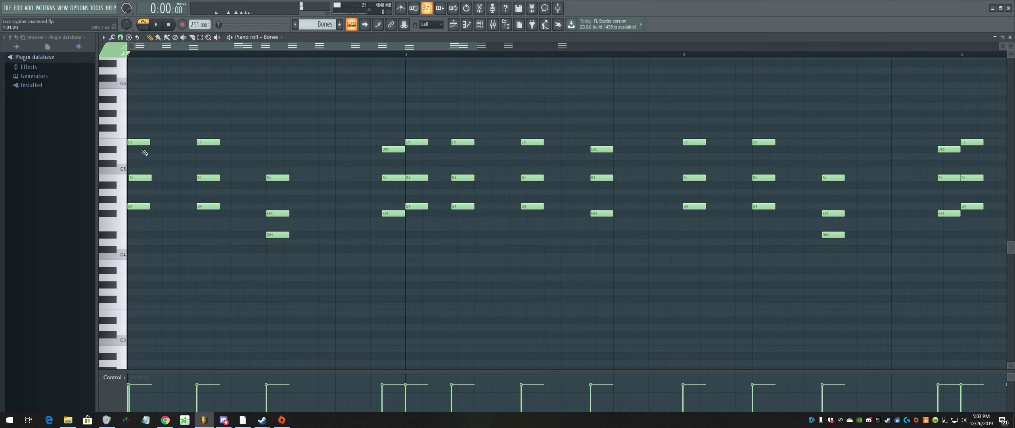
drag(140, 142, 208, 142)
drag(206, 177, 208, 178)
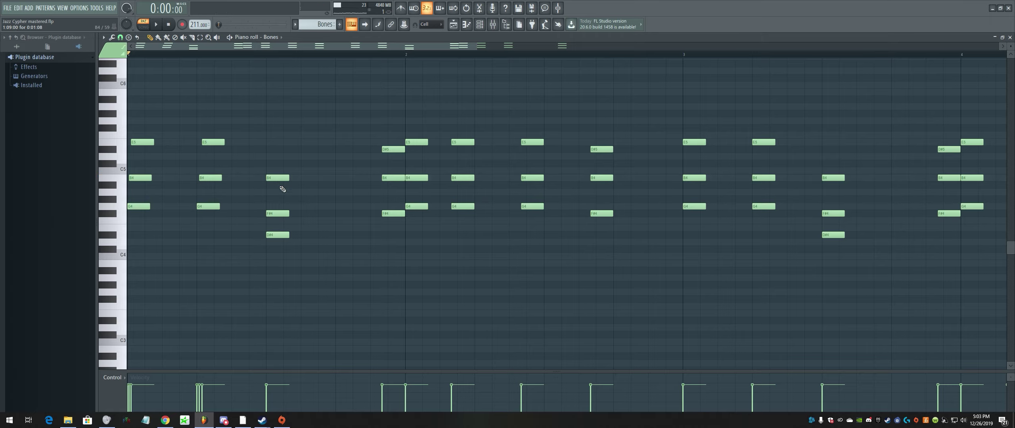
drag(278, 235, 284, 213)
Vary the velocities of the notes in the first three Bones chords and play the humanized result
click(156, 24)
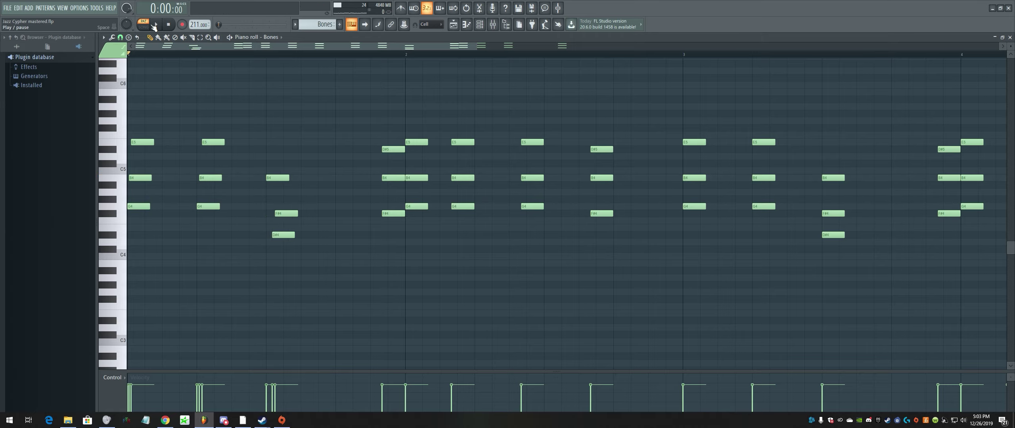
key(space)
mouse_move(136, 379)
mouse_down()
mouse_move(146, 390)
mouse_move(275, 390)
mouse_up()
key(space)
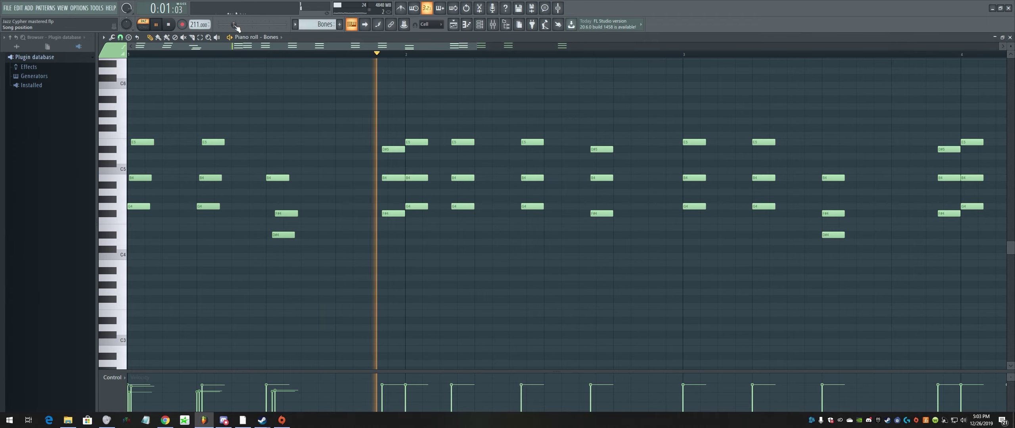
key(space)
Return to the playlist and try placing Bones clips on Track 4 after Piano Solo Chords and past the end of Pattern 44's notes
click(453, 24)
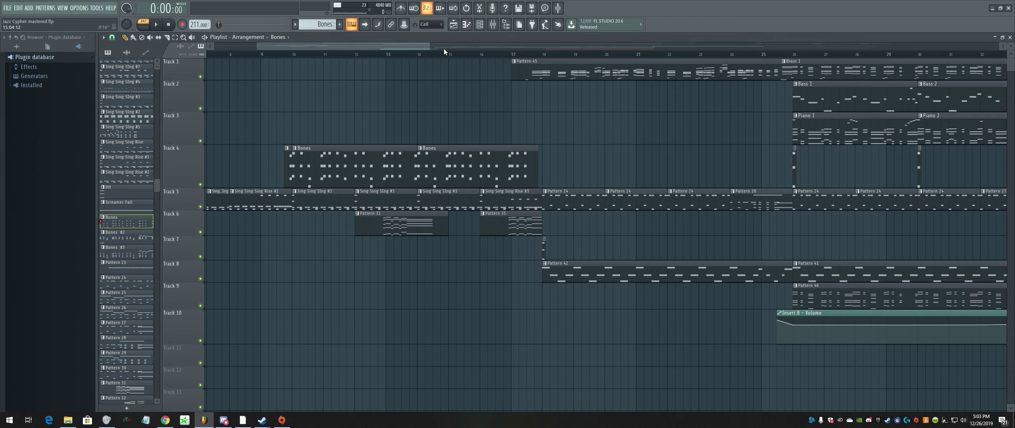
drag(408, 46, 719, 140)
click(724, 143)
right_click(725, 143)
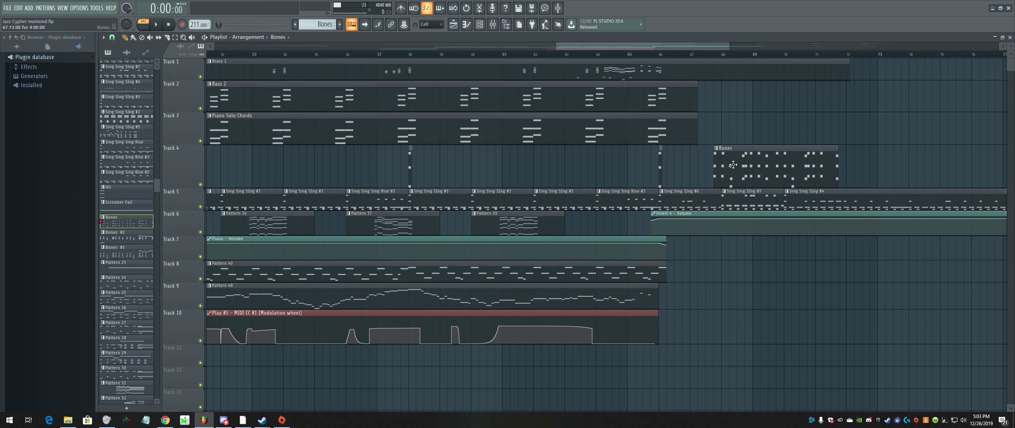
drag(648, 45, 854, 120)
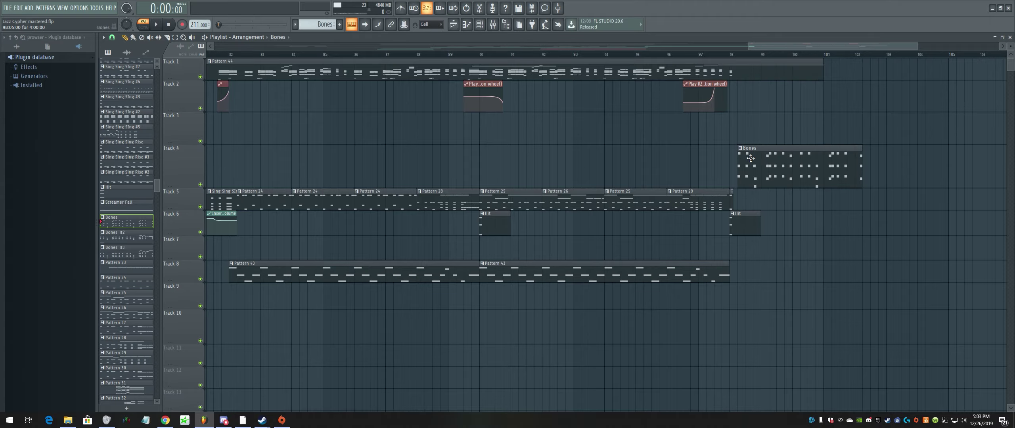
drag(760, 45, 381, 45)
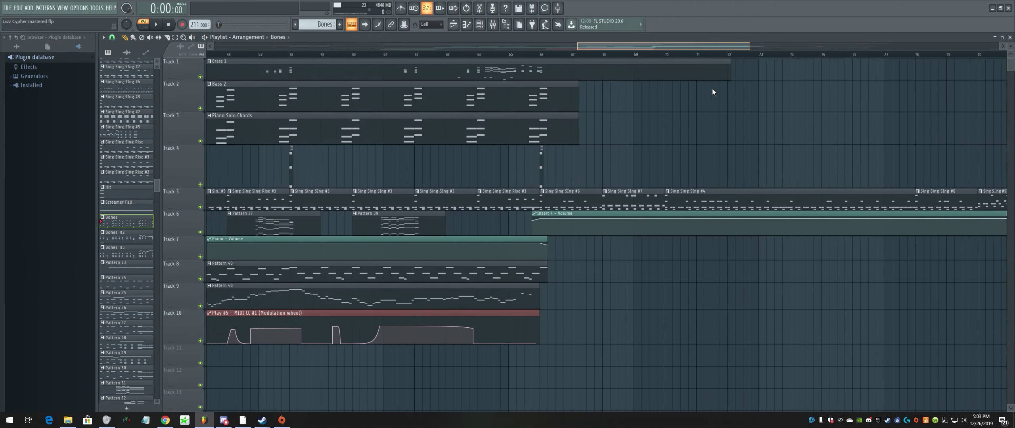